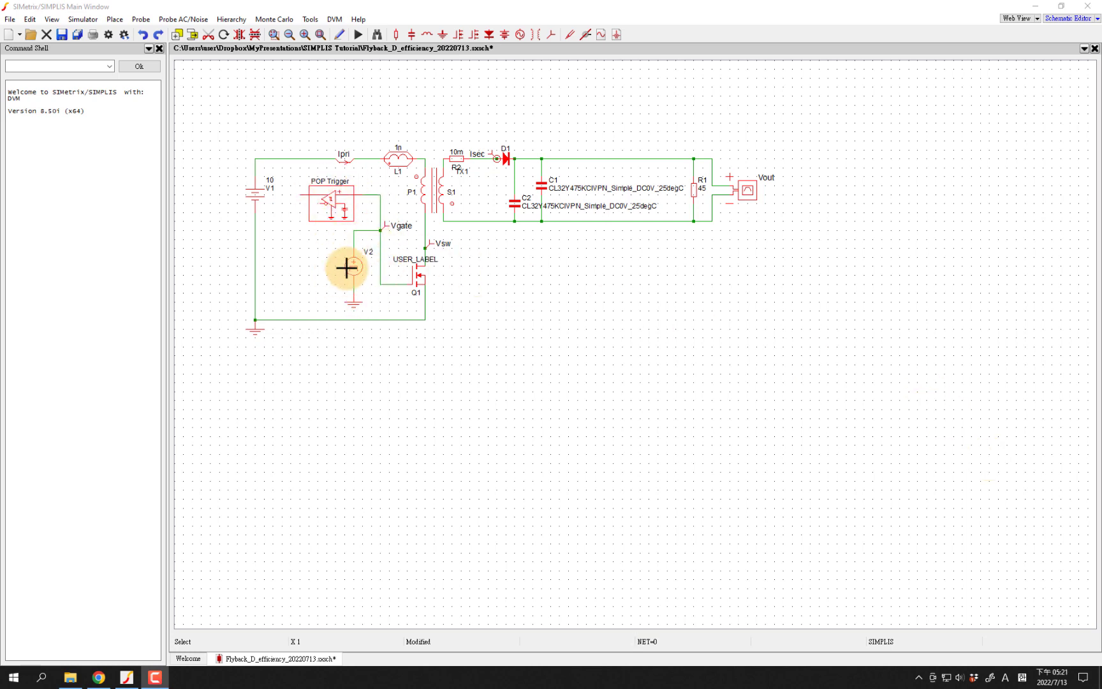
Step: Disconnect pulse source V2 from the gate net, set it aside with its ground below R1, and exclude both from the simulation
{"action": "left_click", "coordinate": [365, 231]}
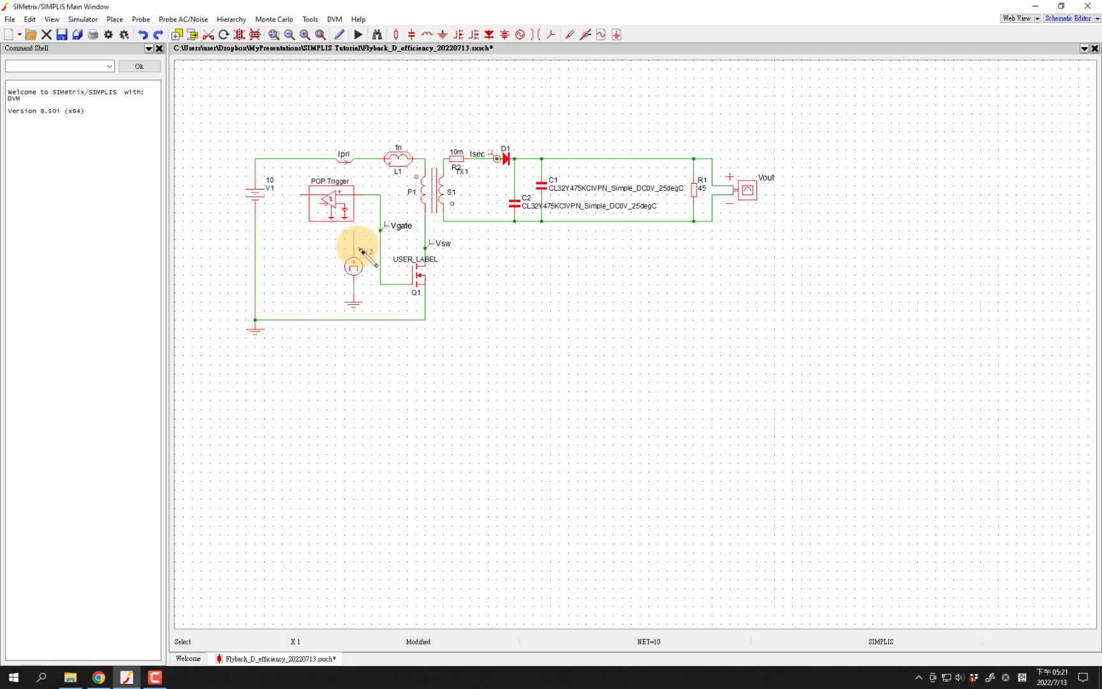
{"action": "left_click_drag", "start_coordinate": [331, 242], "coordinate": [684, 271]}
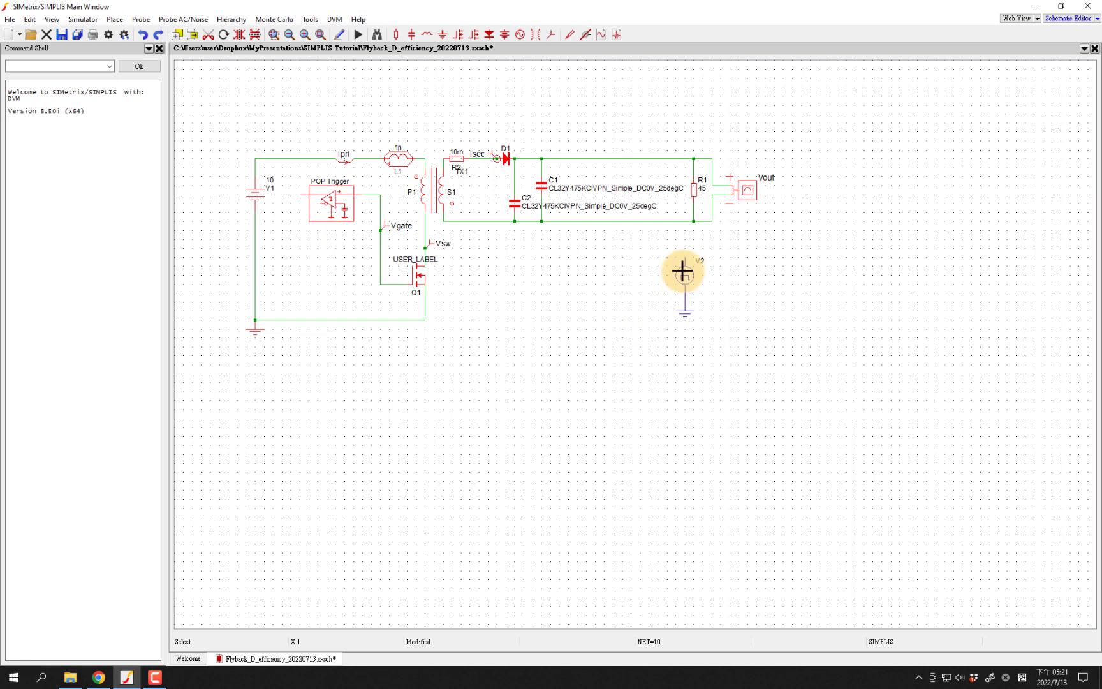
{"action": "right_click", "coordinate": [684, 272]}
{"action": "left_click", "coordinate": [735, 383]}
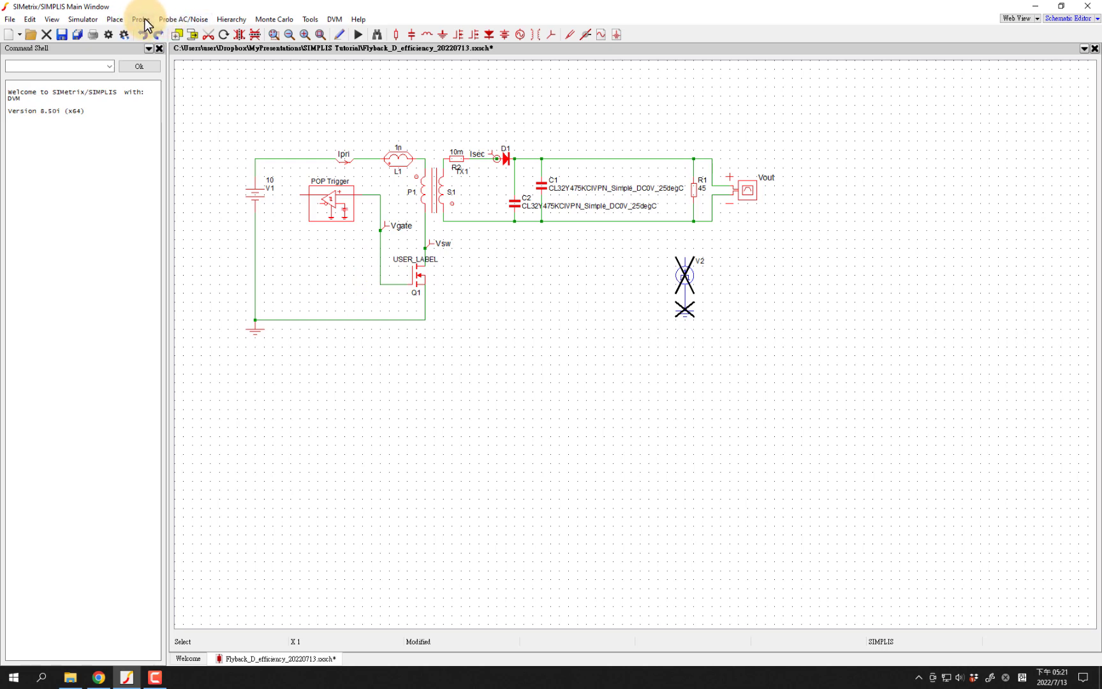
Step: Search the parts for "dri" and place a Multi-Level MOSFET Driver (Version 8.0+) with its output on Q1's gate wire
{"action": "left_click", "coordinate": [120, 19]}
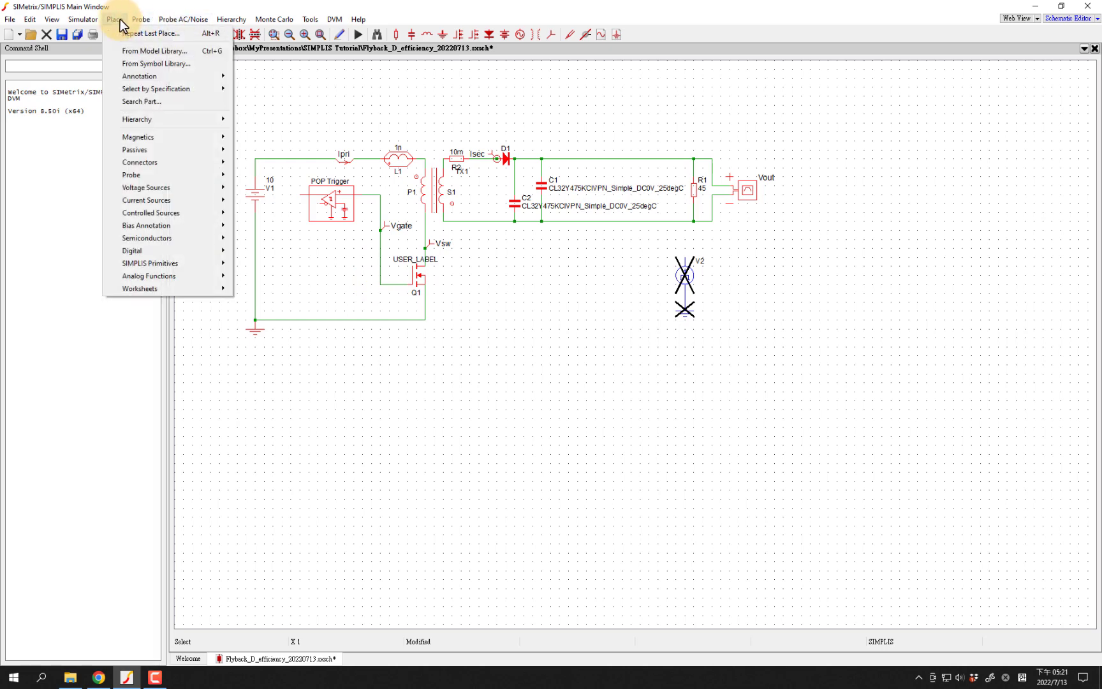
{"action": "left_click", "coordinate": [131, 101]}
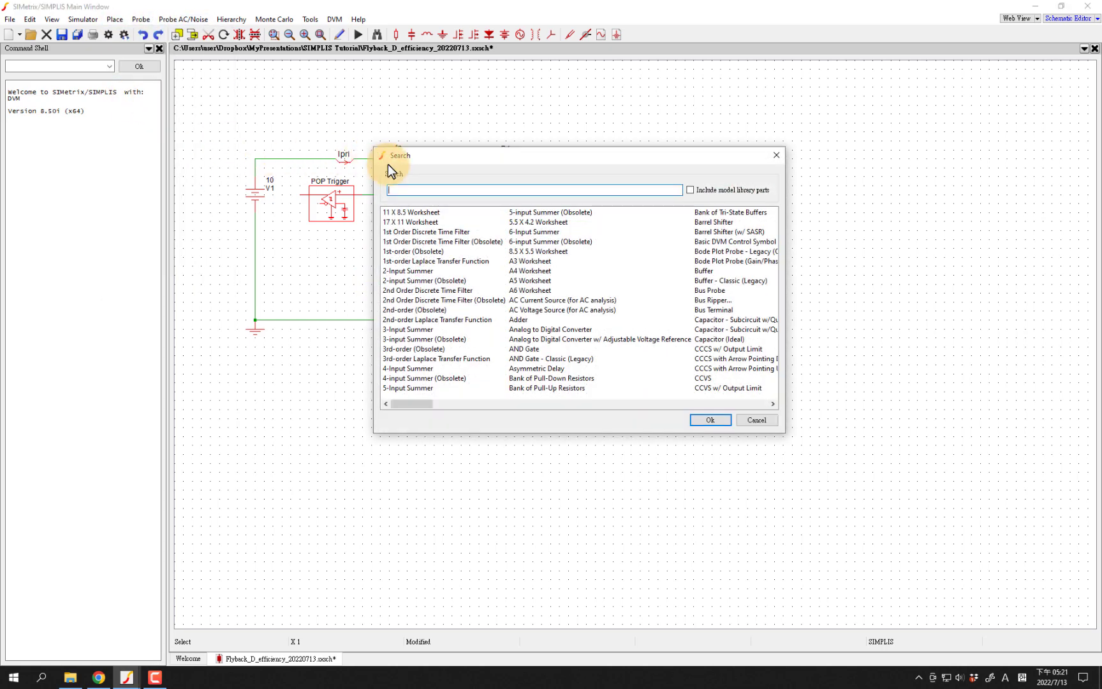
{"action": "type", "text": "dri"}
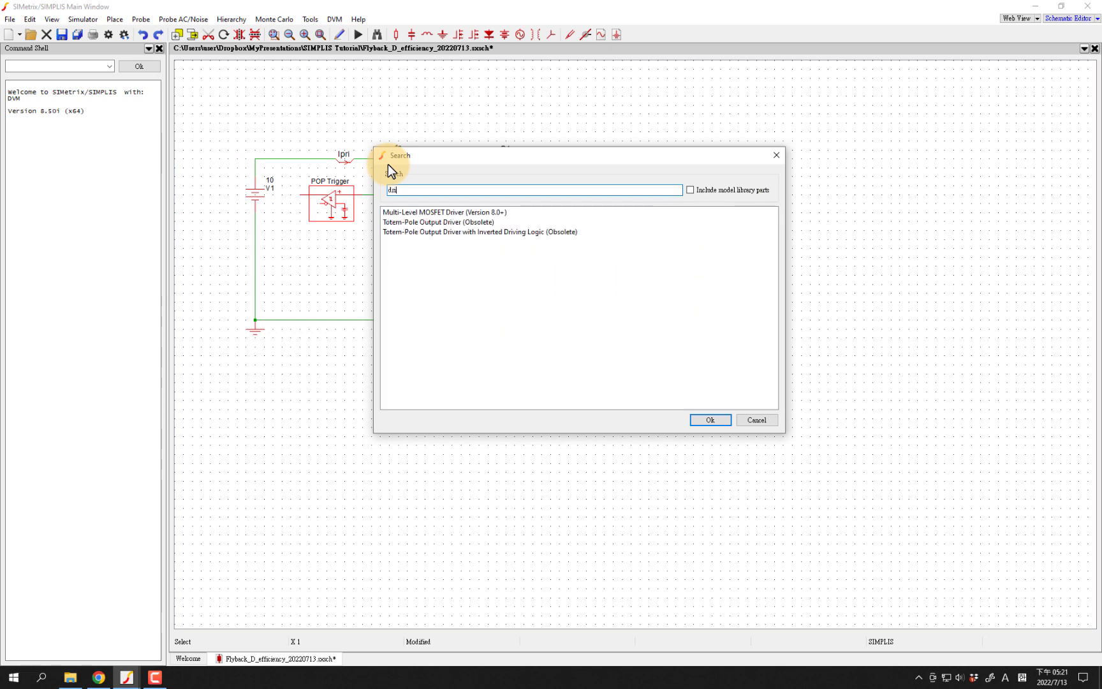
{"action": "left_click", "coordinate": [433, 214]}
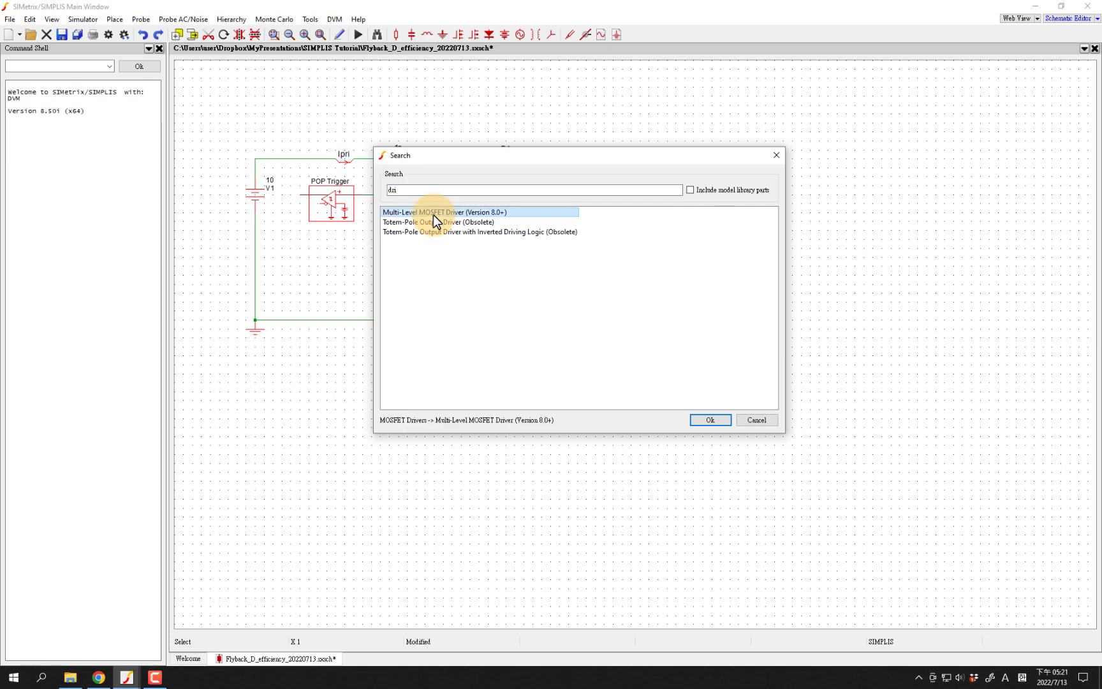
{"action": "left_click", "coordinate": [702, 418]}
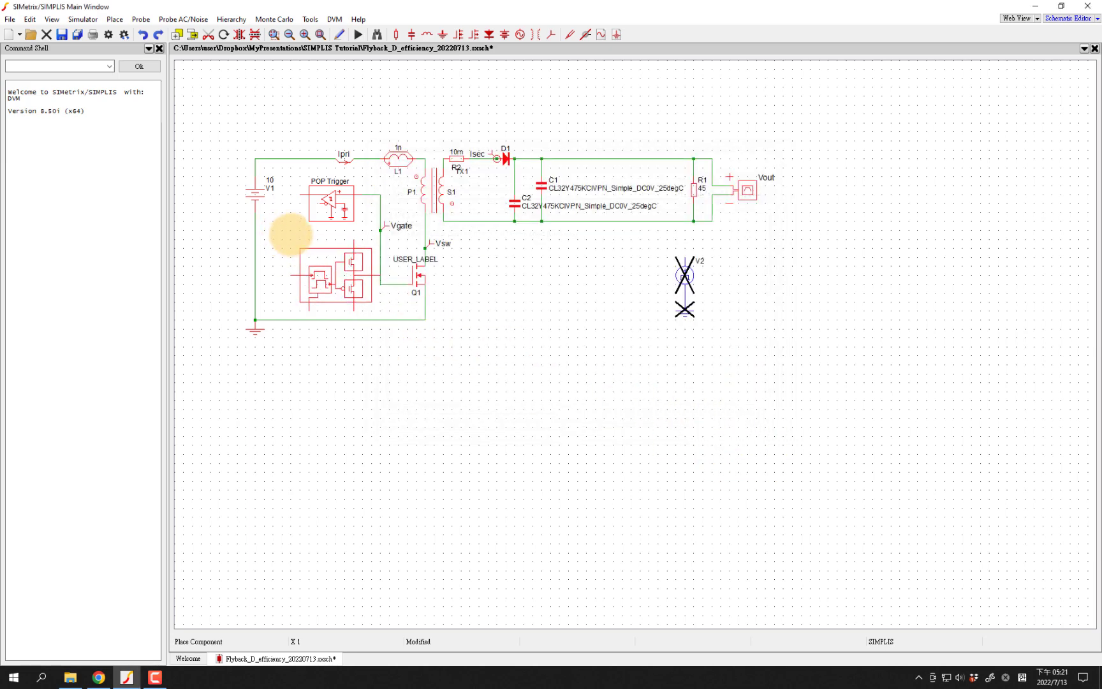
{"action": "left_click", "coordinate": [290, 234]}
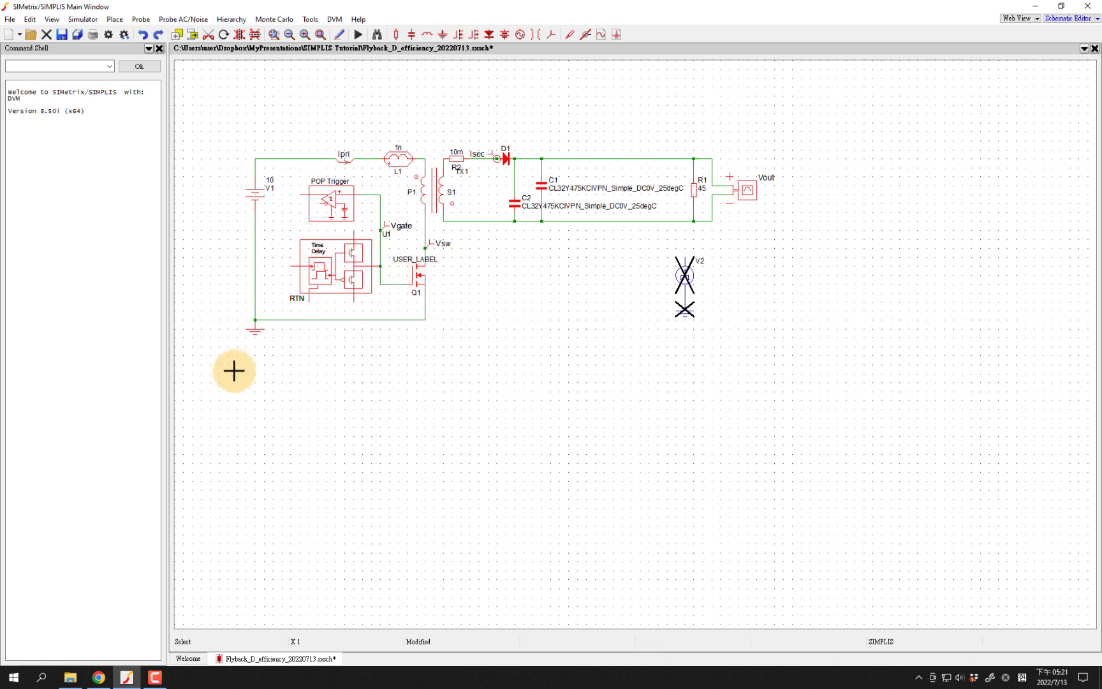
Step: Copy the circuit ground symbol onto the driver's RTN pin and its lower switch pin
{"action": "left_click", "coordinate": [255, 330]}
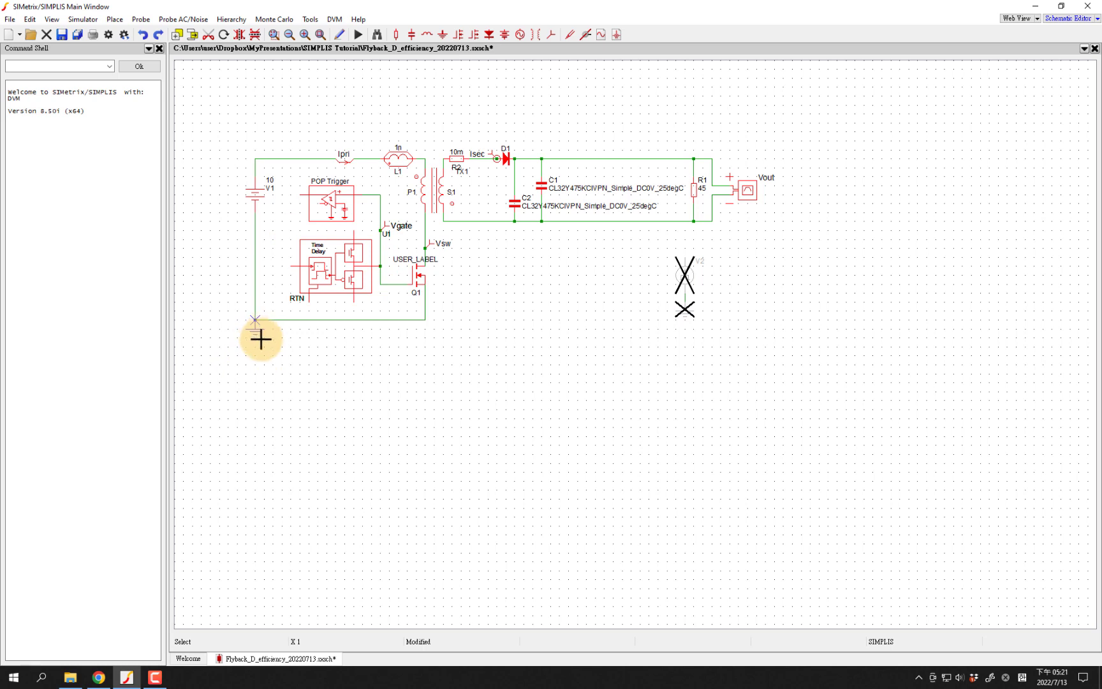
{"action": "left_click", "coordinate": [261, 338]}
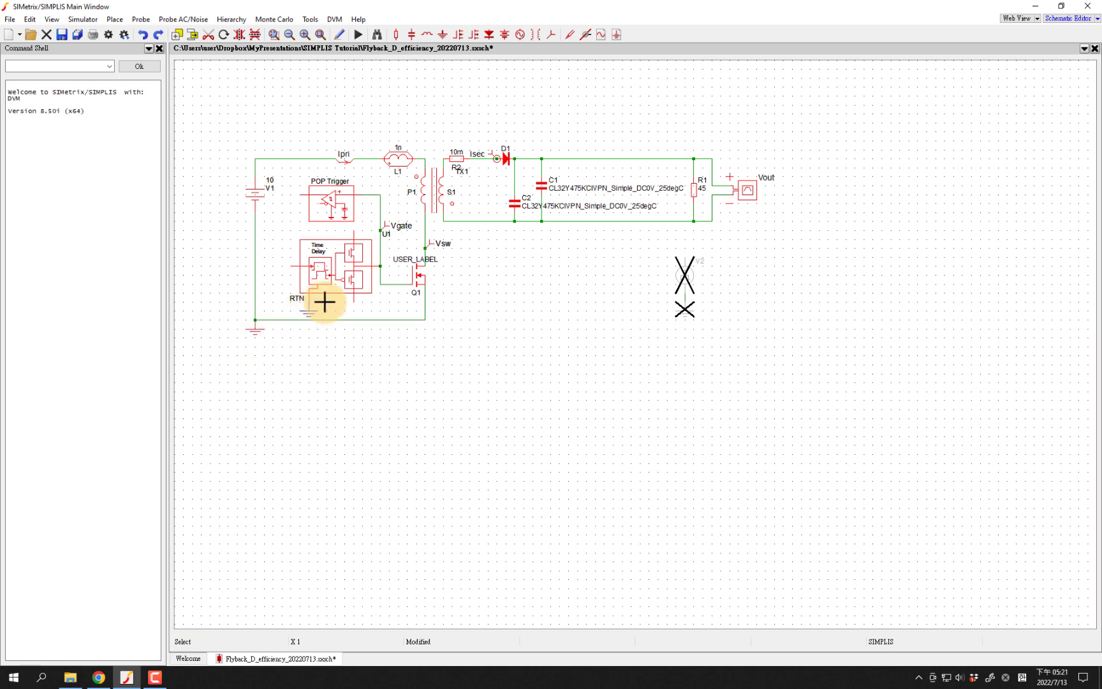
{"action": "left_click", "coordinate": [325, 301]}
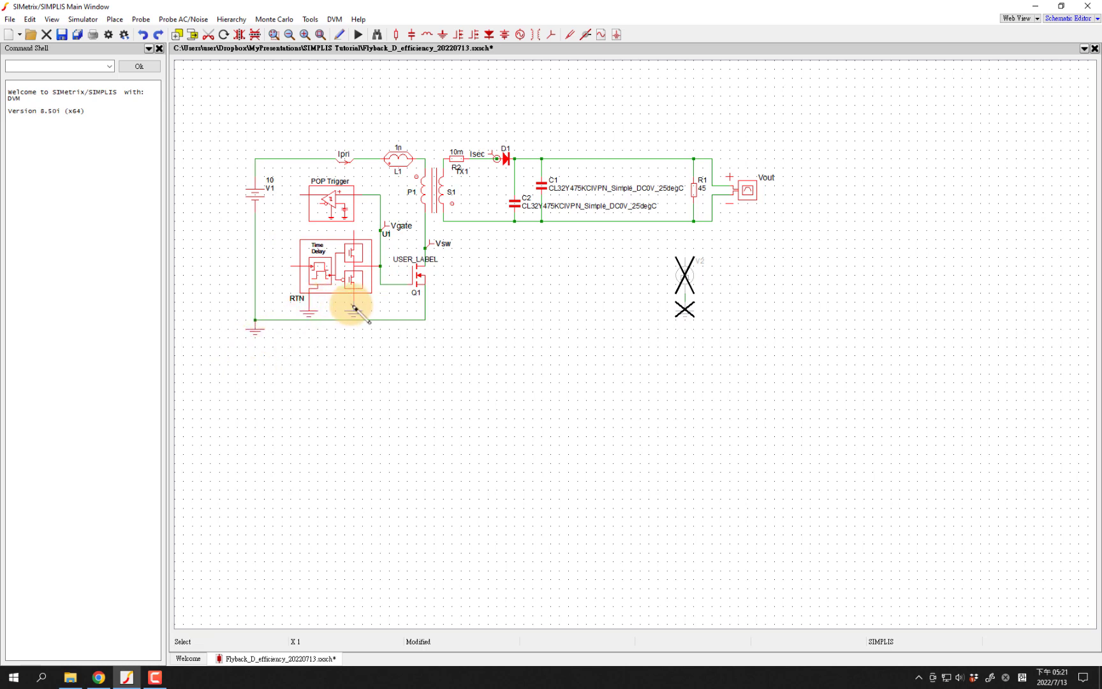
{"action": "left_click", "coordinate": [355, 309]}
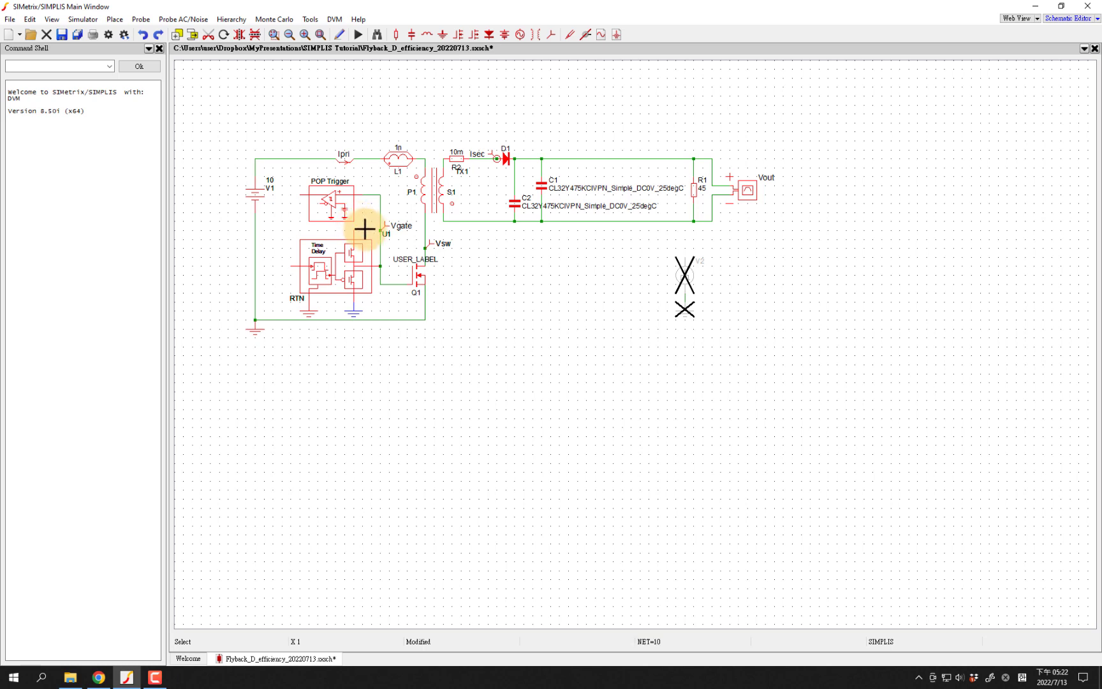
Step: Copy DC source V1 into the free area below C1 and ground the copy's negative terminal
{"action": "left_click_drag", "start_coordinate": [265, 199], "coordinate": [259, 193]}
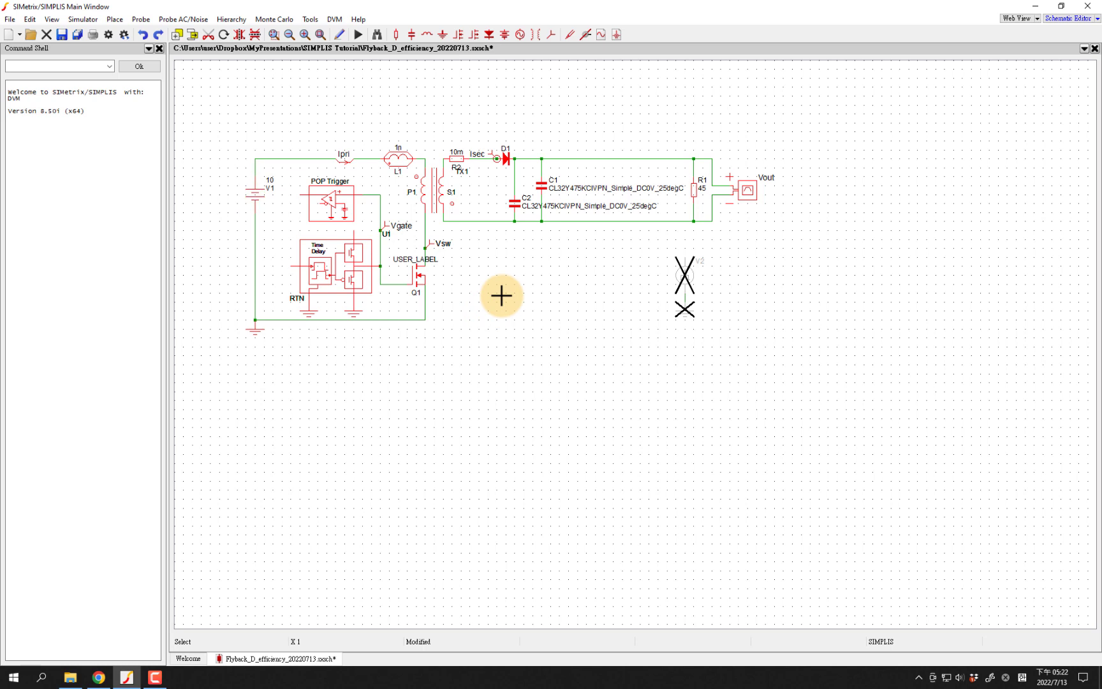
{"action": "key", "text": "g"}
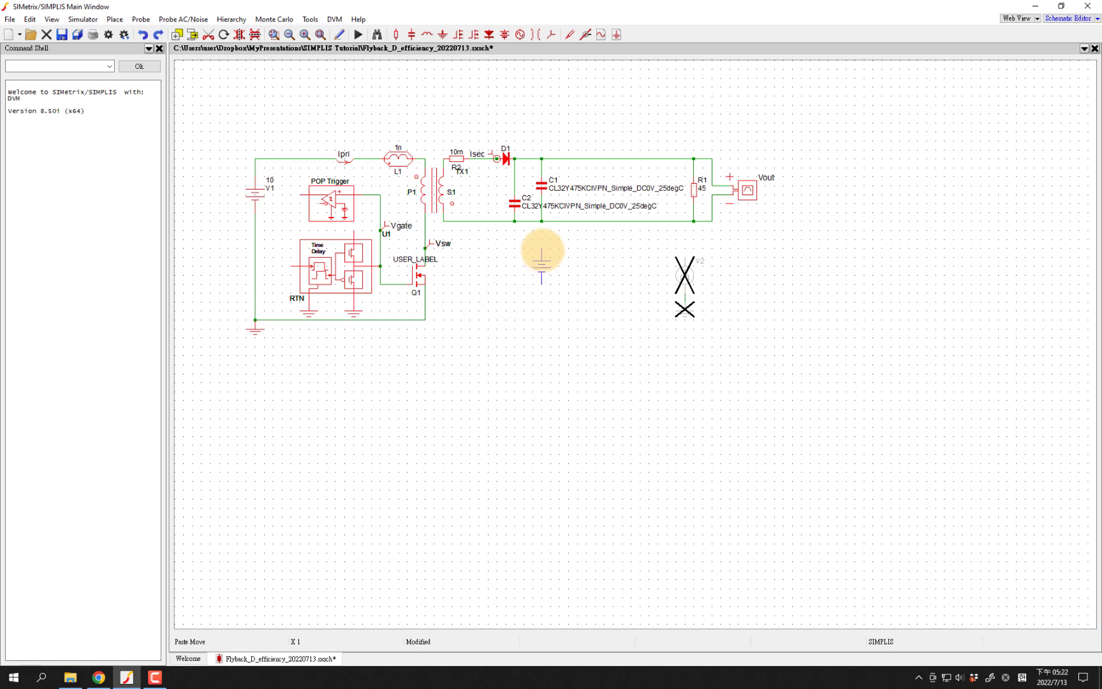
{"action": "left_click", "coordinate": [542, 250]}
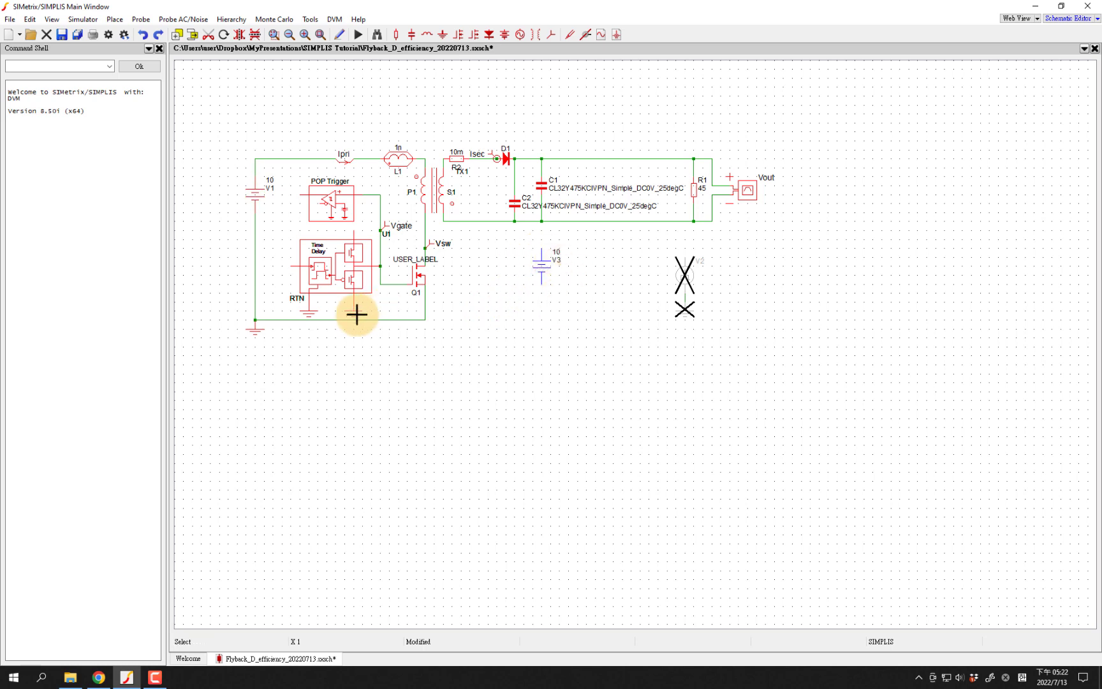
{"action": "key", "text": "g"}
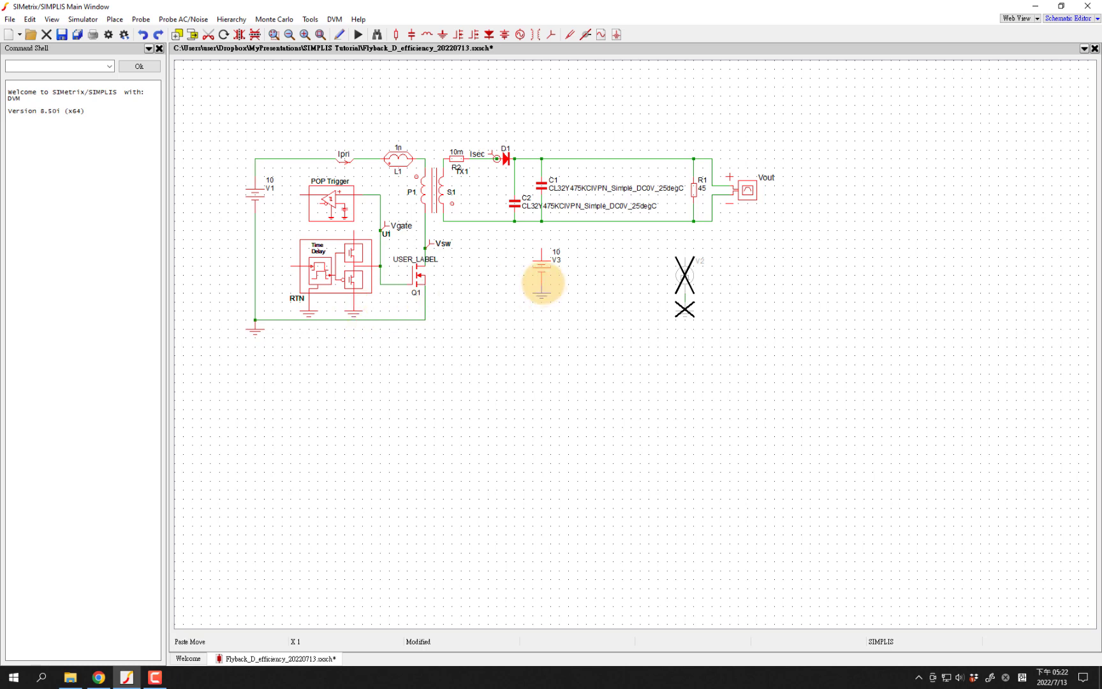
{"action": "left_click", "coordinate": [542, 282]}
Step: Set the copied DC source V3 to 6 V
{"action": "double_click", "coordinate": [542, 261]}
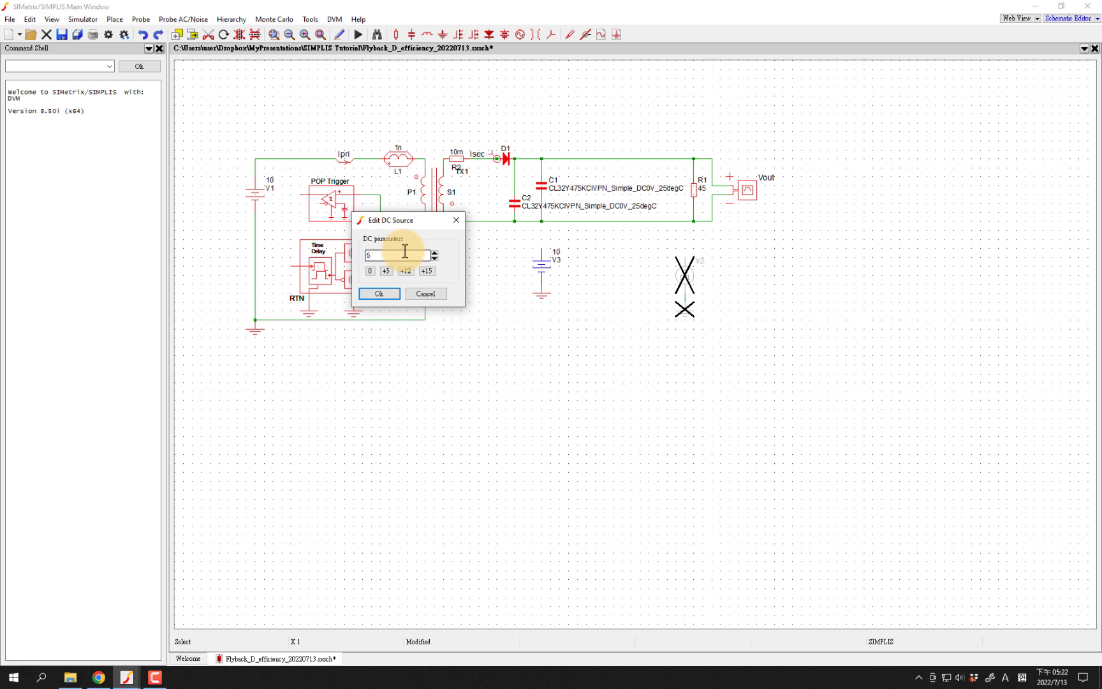
{"action": "left_click", "coordinate": [368, 296]}
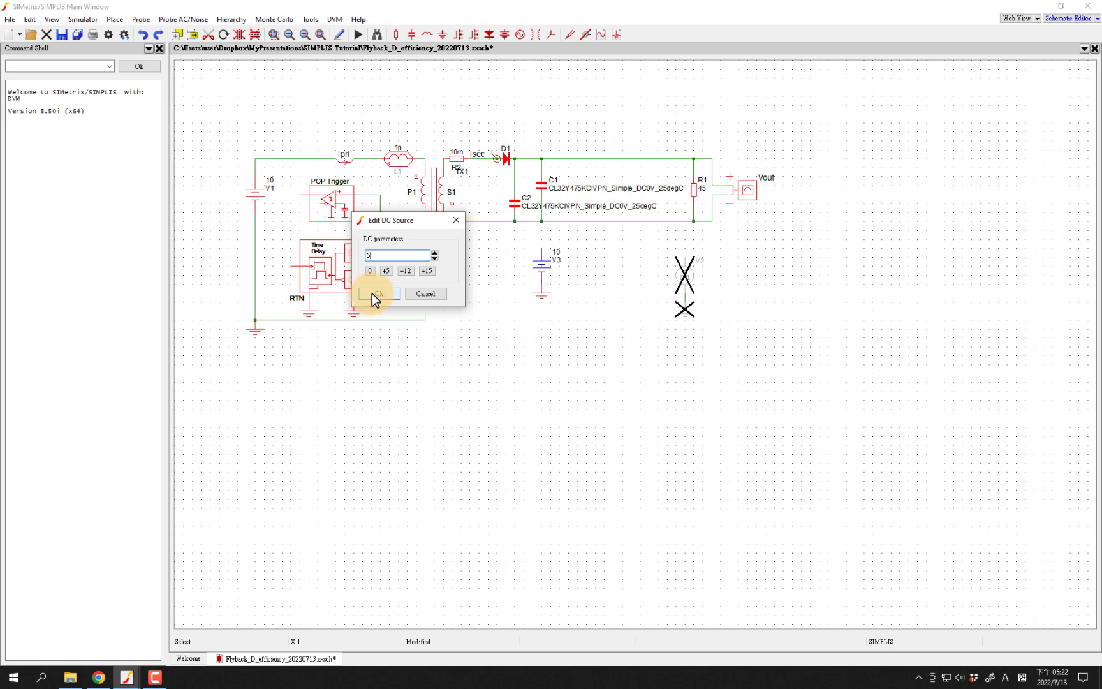
{"action": "left_click", "coordinate": [372, 293]}
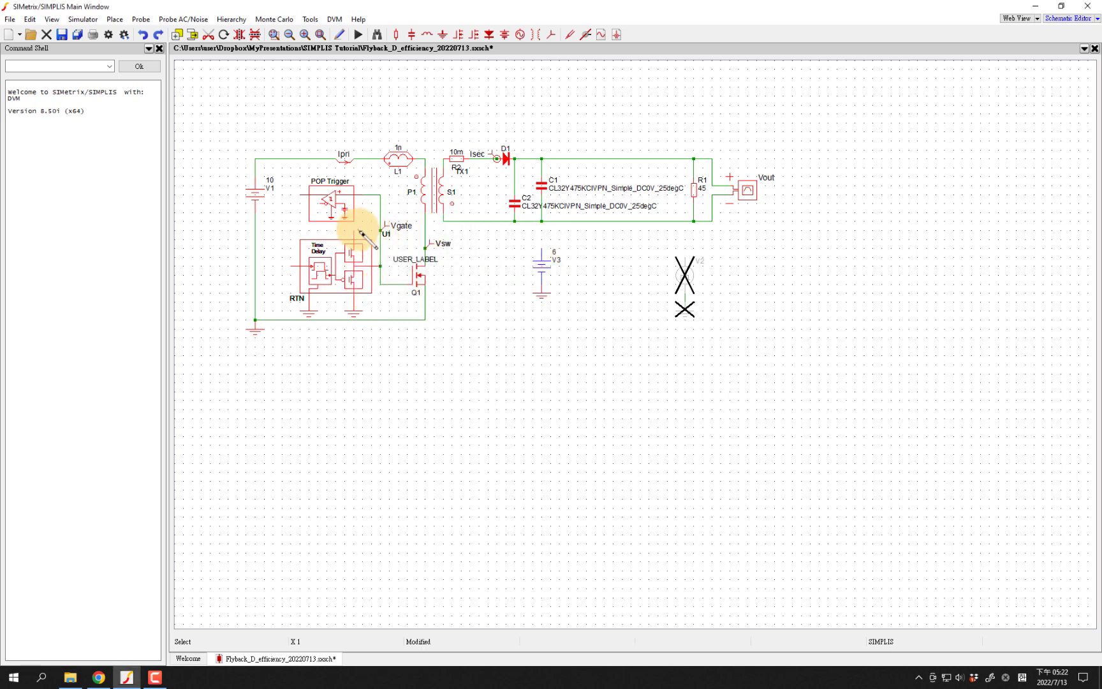
{"action": "left_click", "coordinate": [541, 255]}
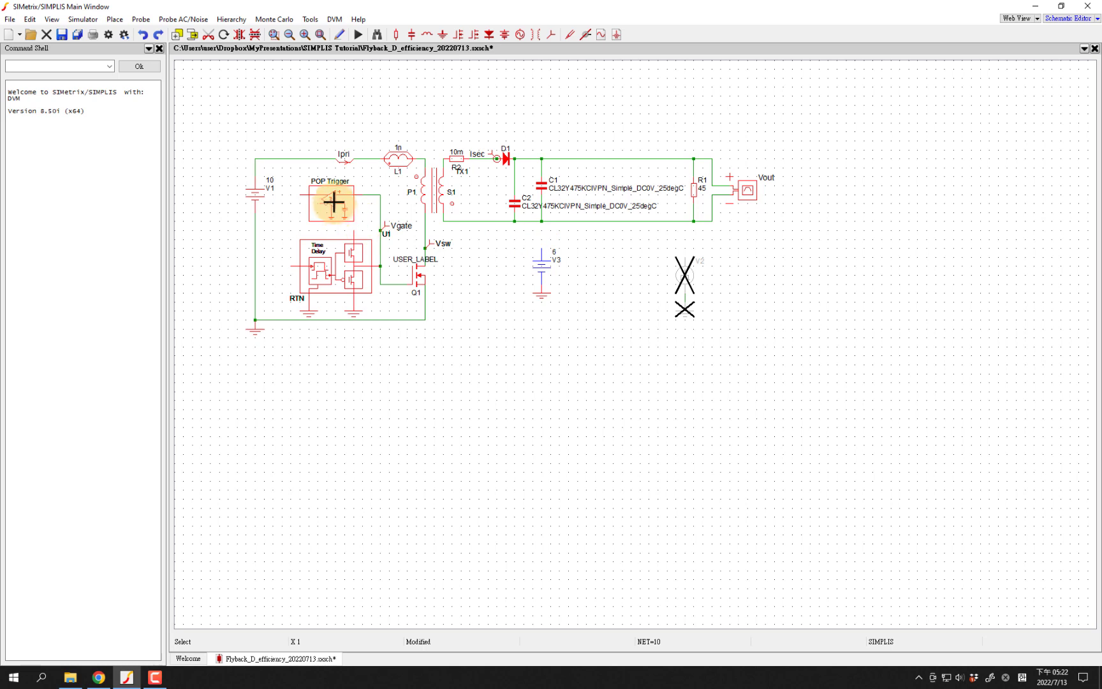
Step: Move the POP Trigger block clear of the driver and place a terminal on the driver's upper supply pin
{"action": "left_click_drag", "start_coordinate": [331, 203], "coordinate": [332, 195]}
{"action": "left_click", "coordinate": [108, 19]}
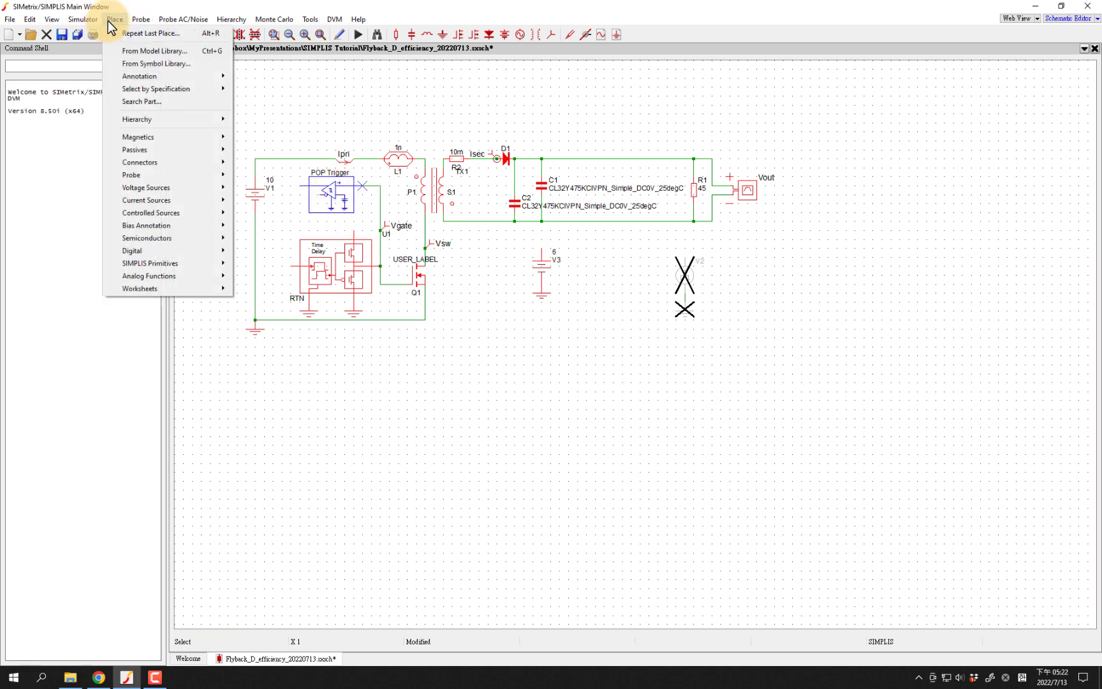
{"action": "mouse_move", "coordinate": [142, 165]}
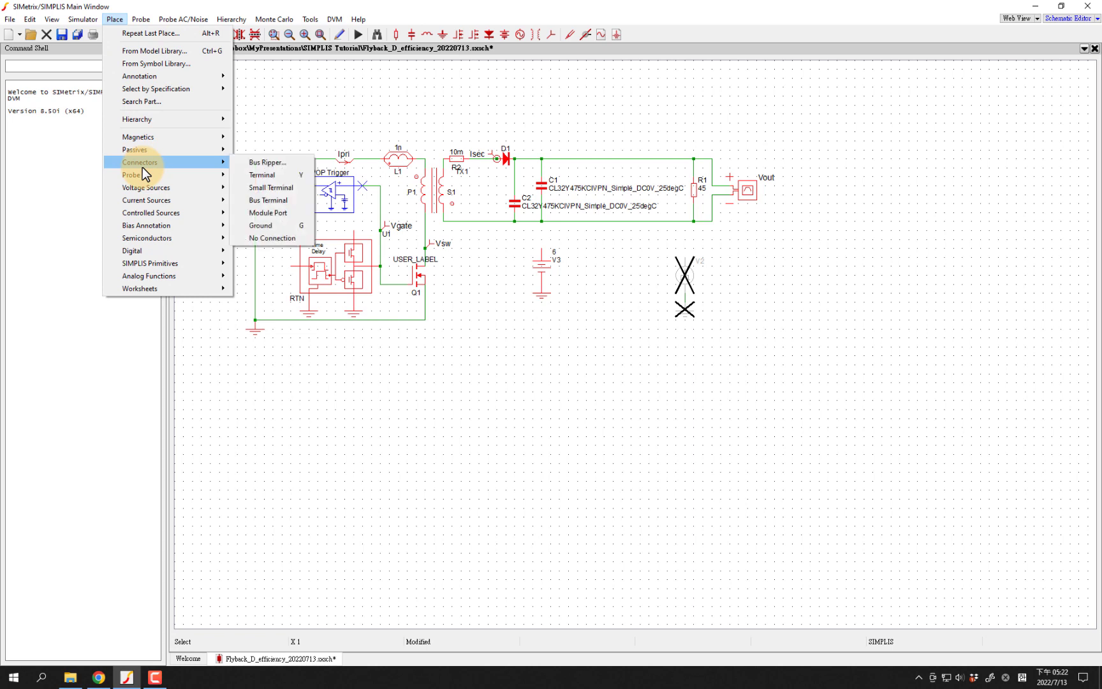
{"action": "left_click", "coordinate": [276, 172]}
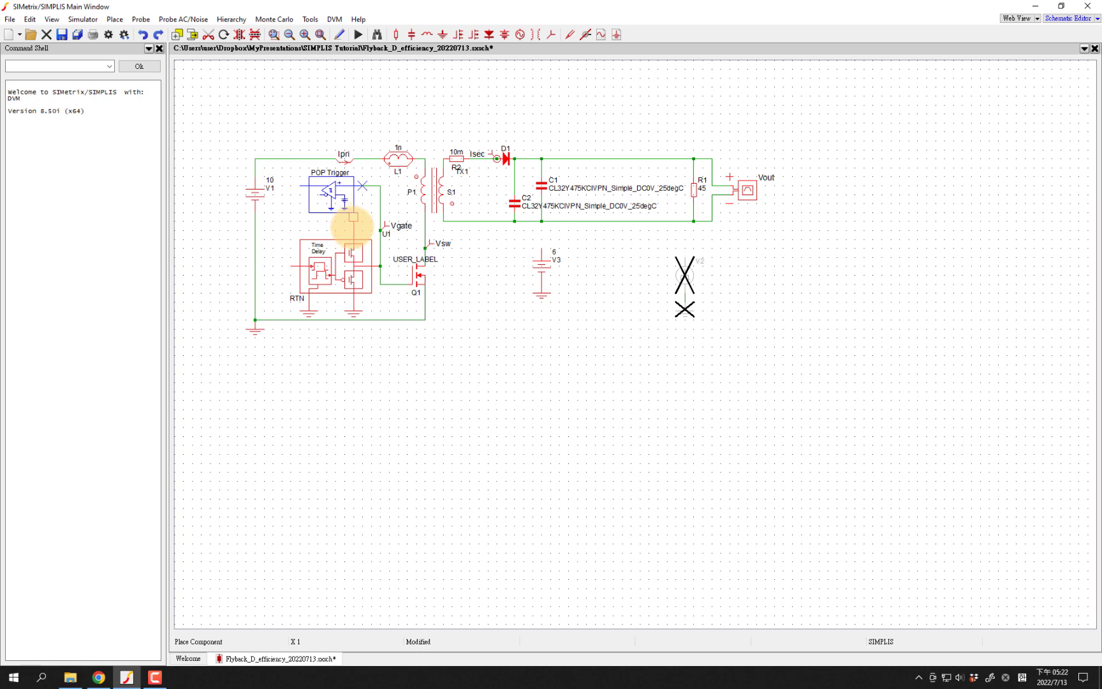
{"action": "left_click", "coordinate": [352, 217]}
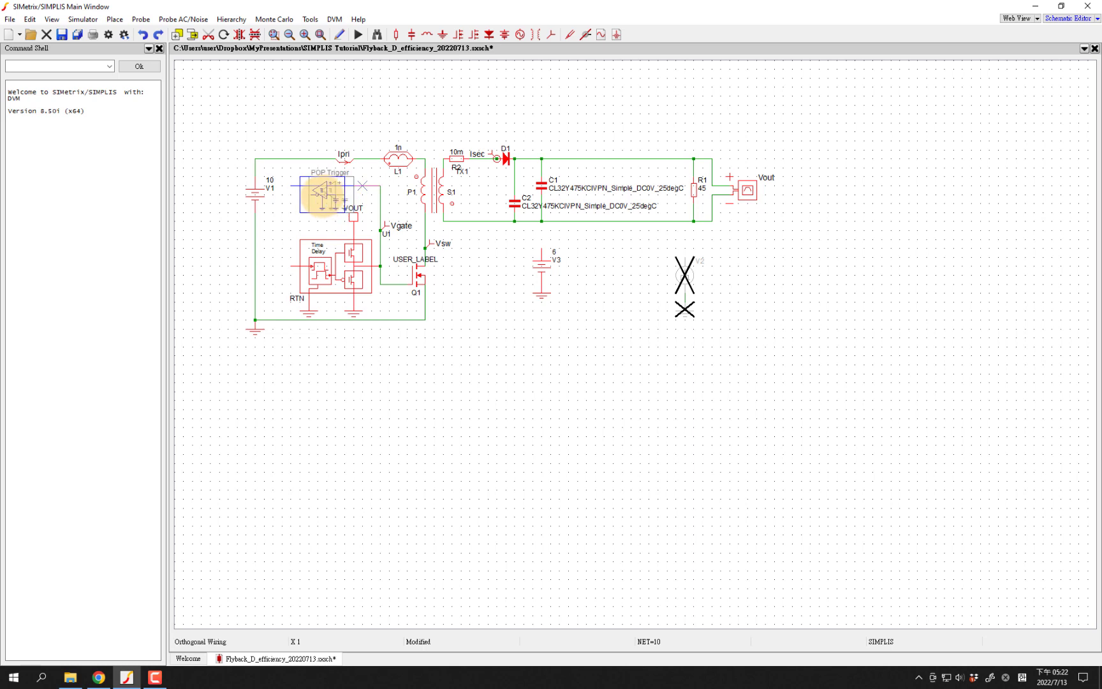
Step: Rename the terminal on the driver's supply pin to Vdrive
{"action": "left_click", "coordinate": [356, 218]}
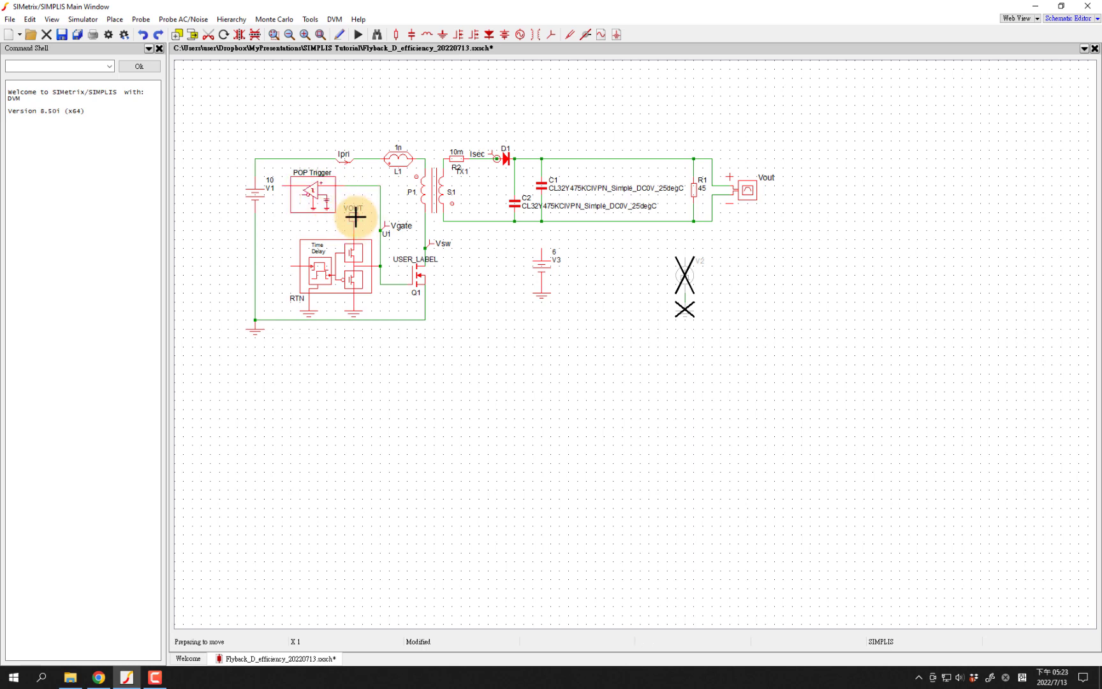
{"action": "double_click", "coordinate": [355, 218]}
{"action": "key", "text": "End"}
{"action": "key", "text": "BackSpace"}
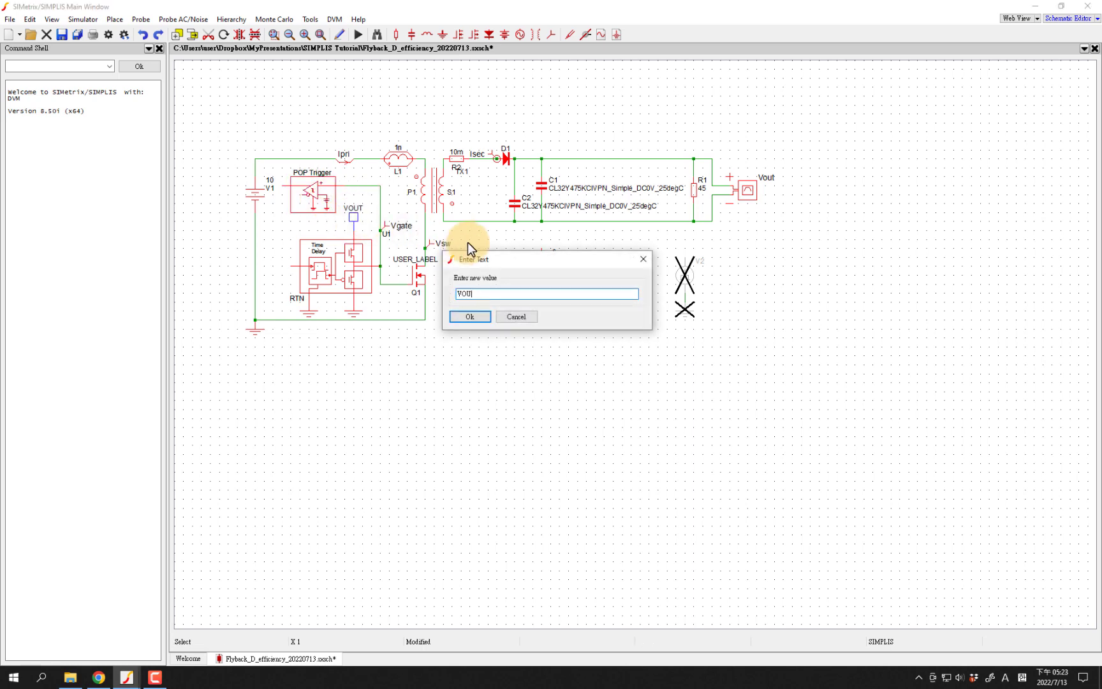
{"action": "key", "text": "BackSpace"}
{"action": "key", "text": "BackSpace"}
{"action": "type", "text": "drive"}
{"action": "key", "text": "Return"}
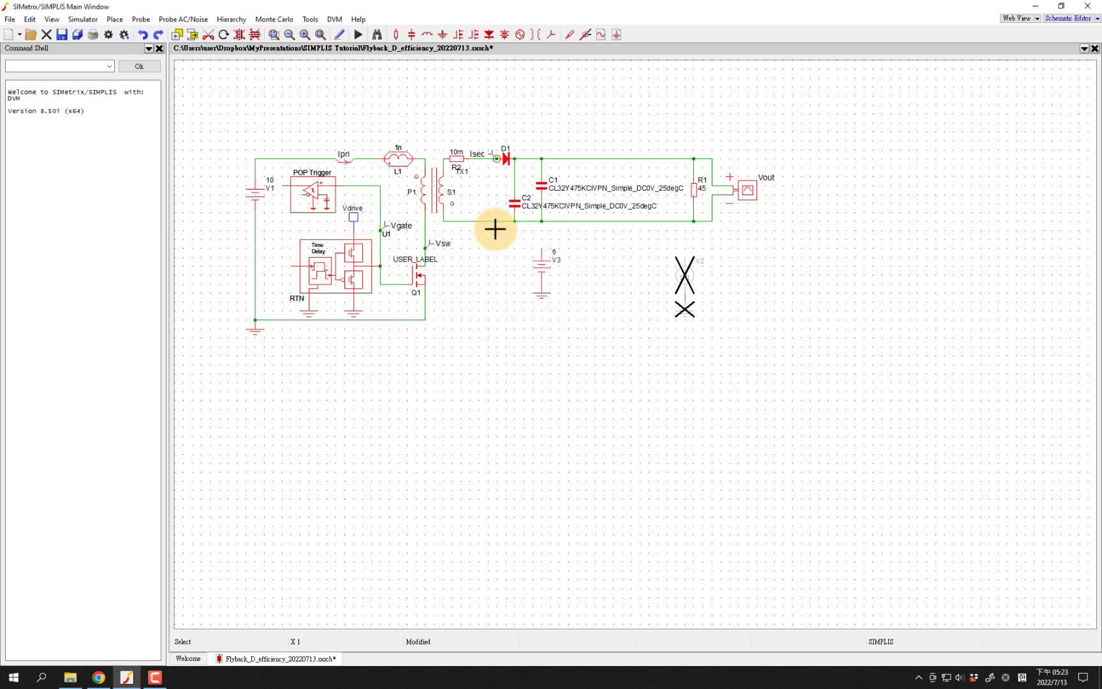
Step: Copy the Vdrive terminal onto V3's positive pin and shift the whole source assembly slightly down
{"action": "key", "text": "ctrl+c"}
{"action": "key", "text": "ctrl+v"}
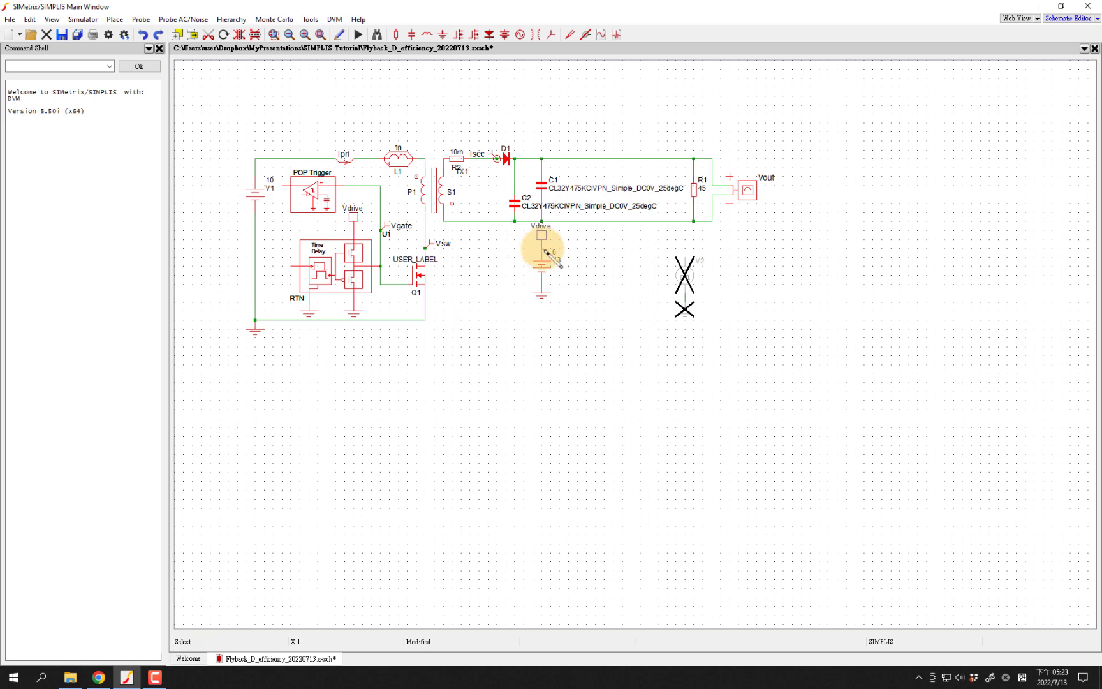
{"action": "left_click", "coordinate": [547, 252]}
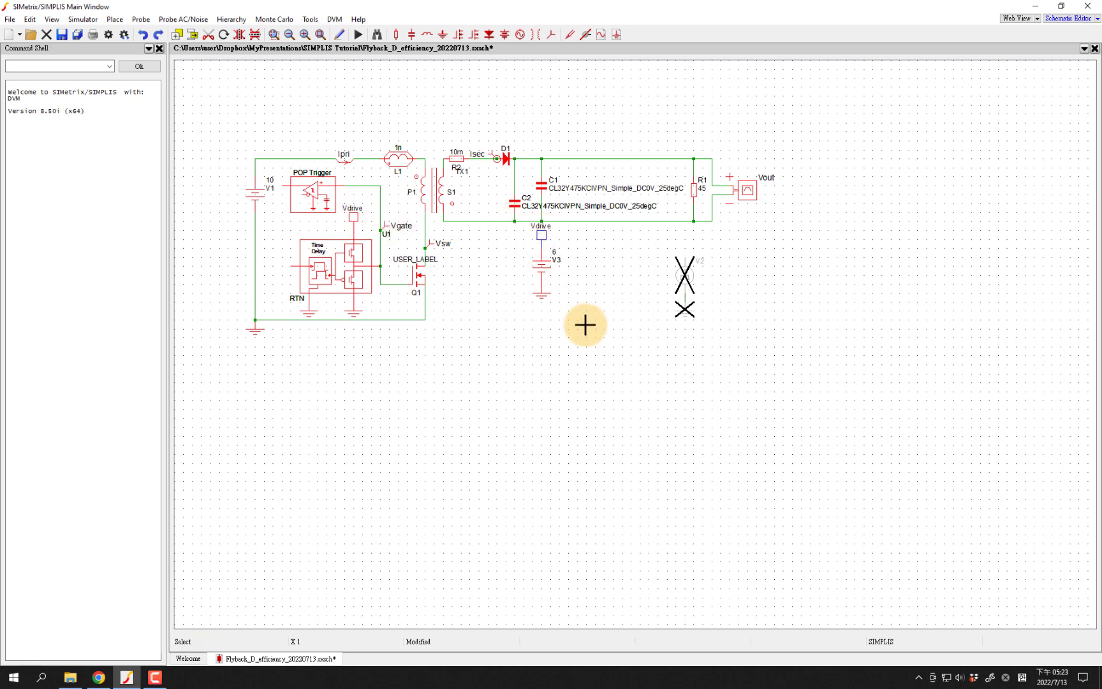
{"action": "left_click_drag", "start_coordinate": [585, 325], "coordinate": [541, 253]}
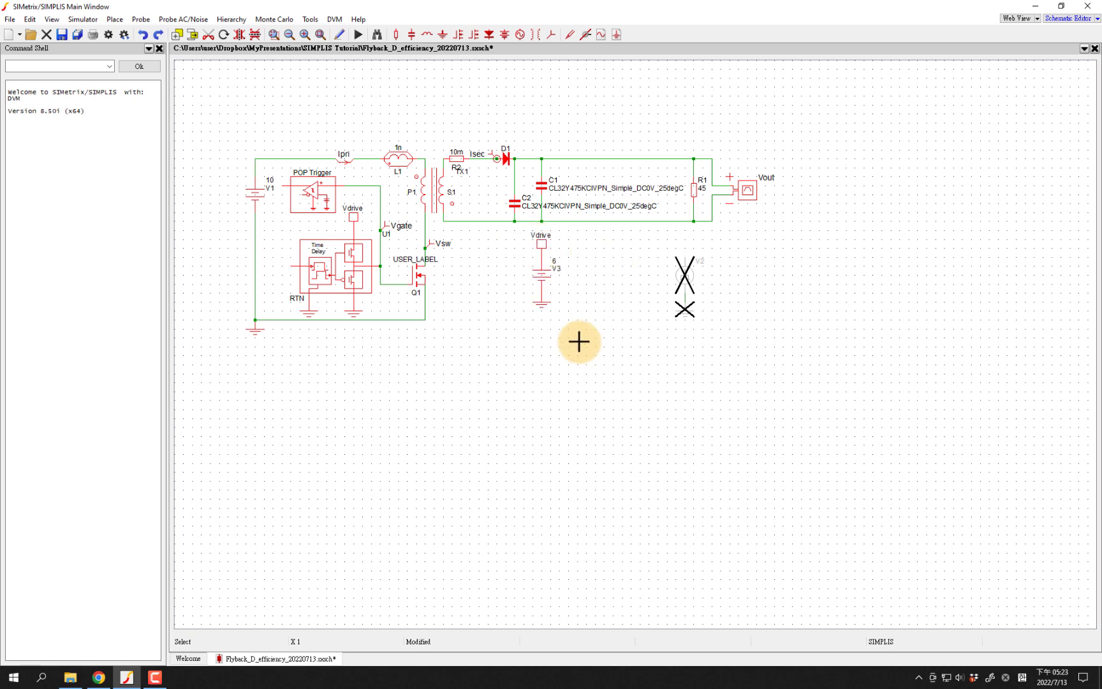
Step: Configure the MOSFET driver U1 as model Level 0 with a 2.5 V threshold and 1 V hysteresis
{"action": "double_click", "coordinate": [333, 273]}
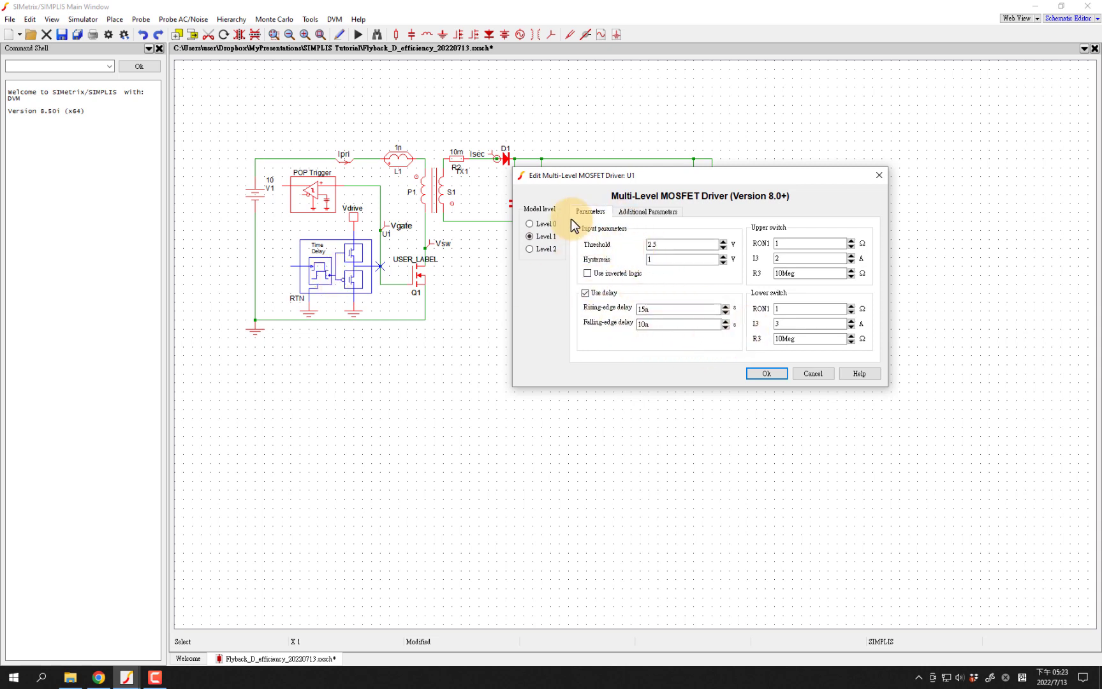
{"action": "left_click", "coordinate": [526, 223]}
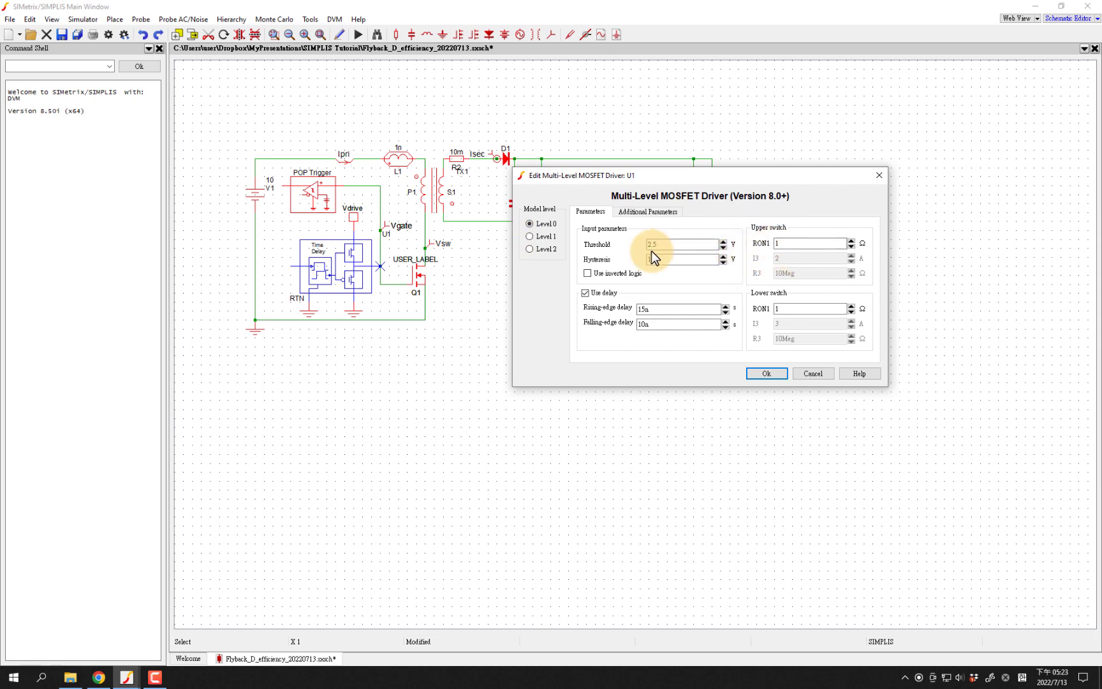
{"action": "type", "text": "2.5"}
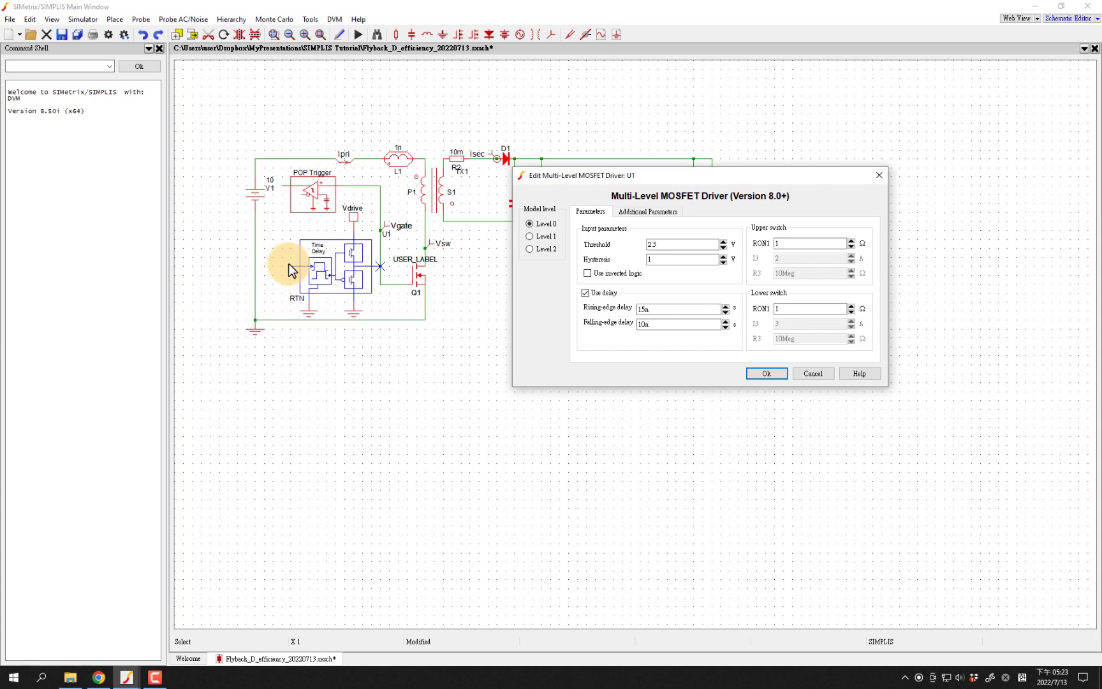
{"action": "left_click", "coordinate": [649, 259]}
{"action": "key", "text": "BackSpace"}
{"action": "type", "text": "1"}
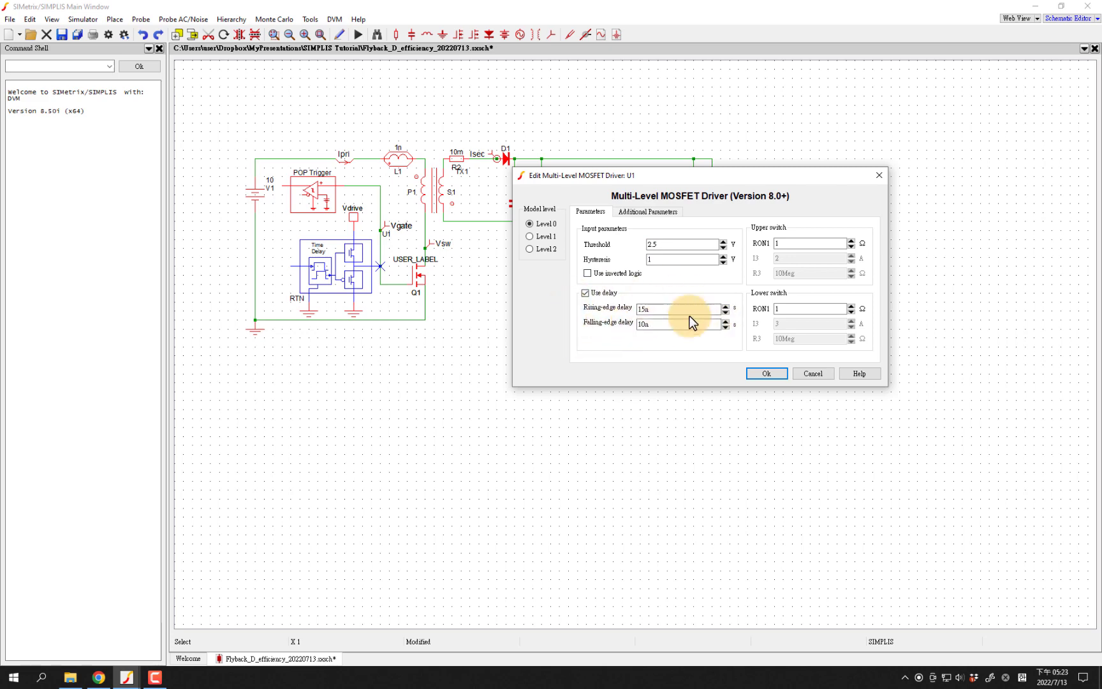
{"action": "left_click", "coordinate": [766, 374]}
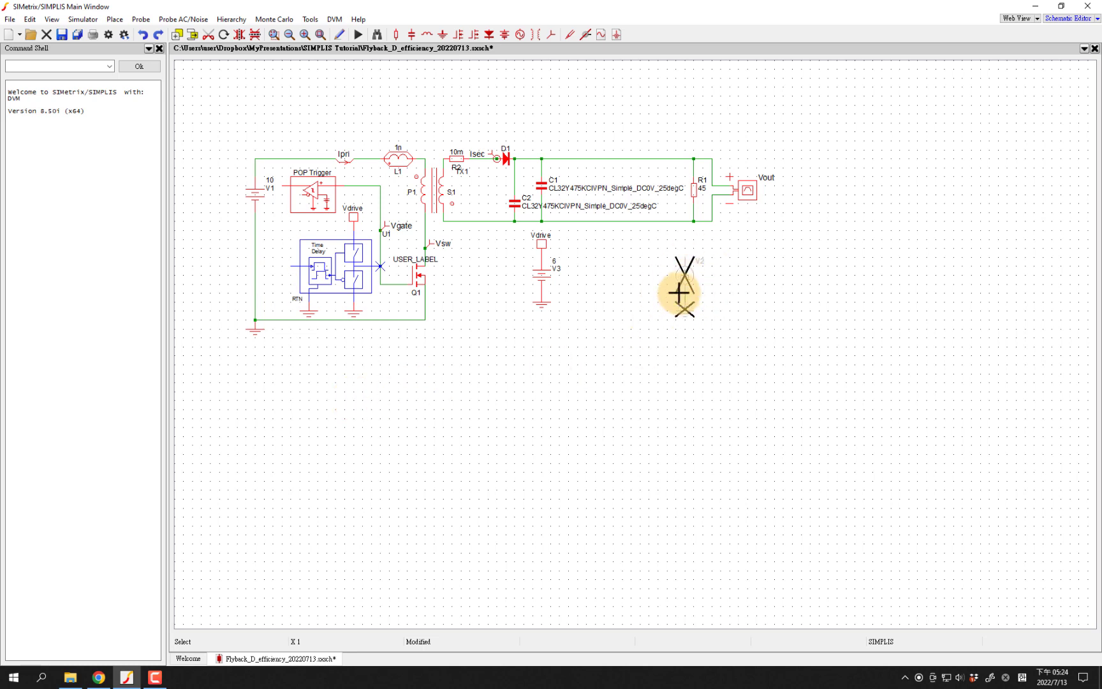
Step: Search the parts for "comp" and place a mirrored Comparator - Classic (Legacy) below the MOSFET driver, with its output facing left
{"action": "left_click", "coordinate": [110, 19]}
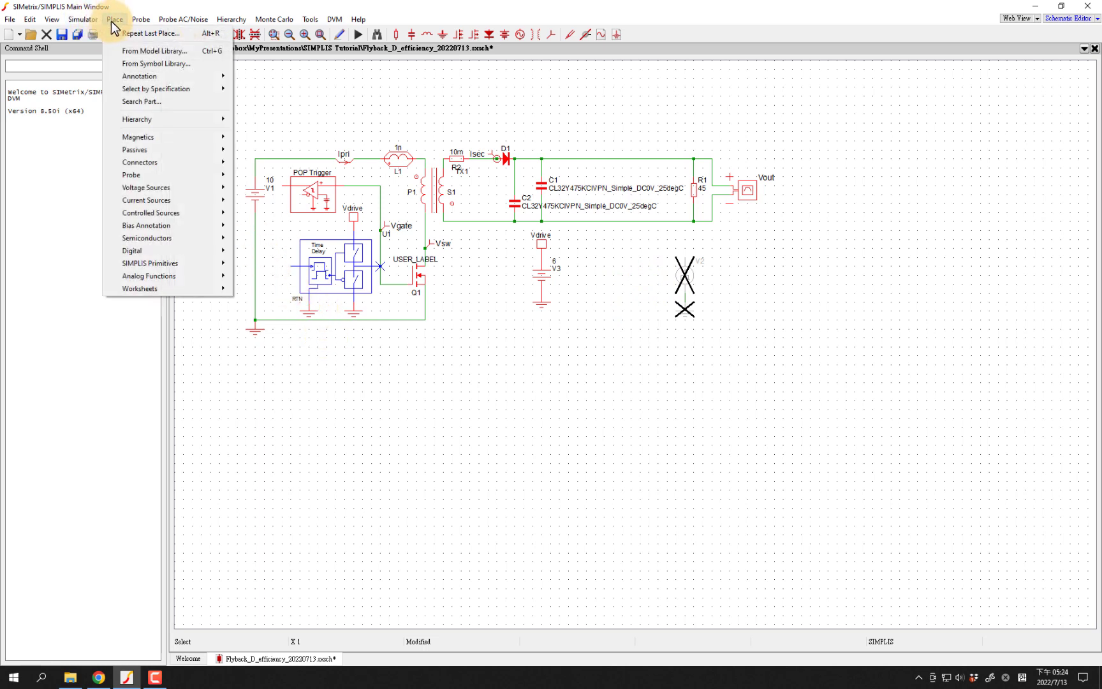
{"action": "left_click", "coordinate": [137, 101]}
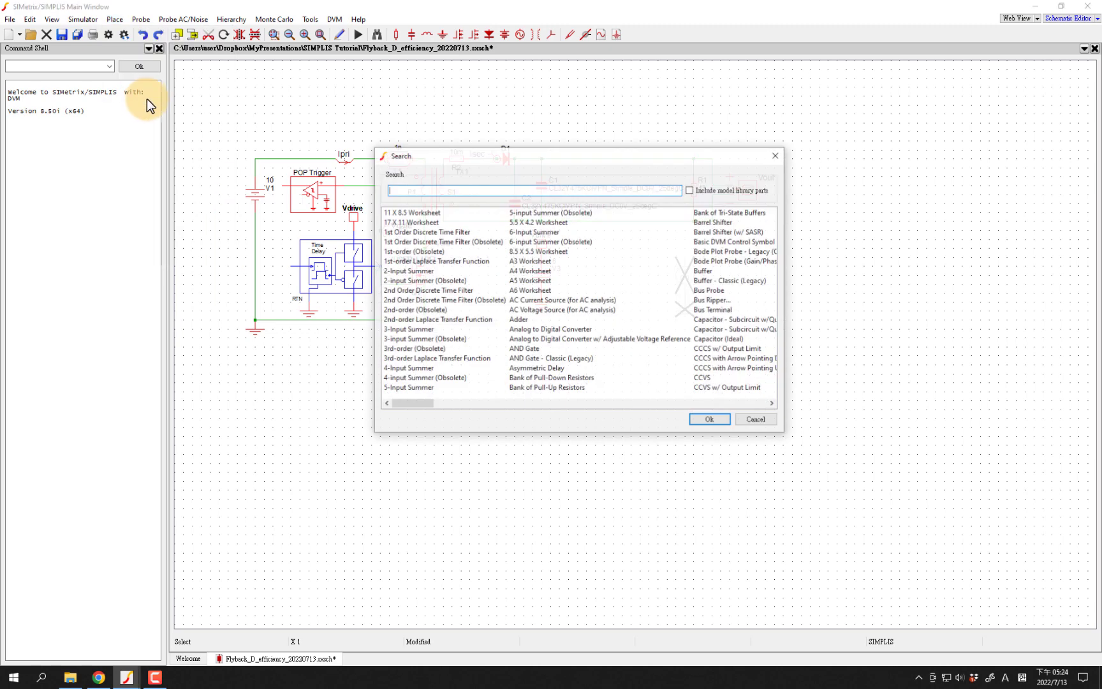
{"action": "type", "text": "comp"}
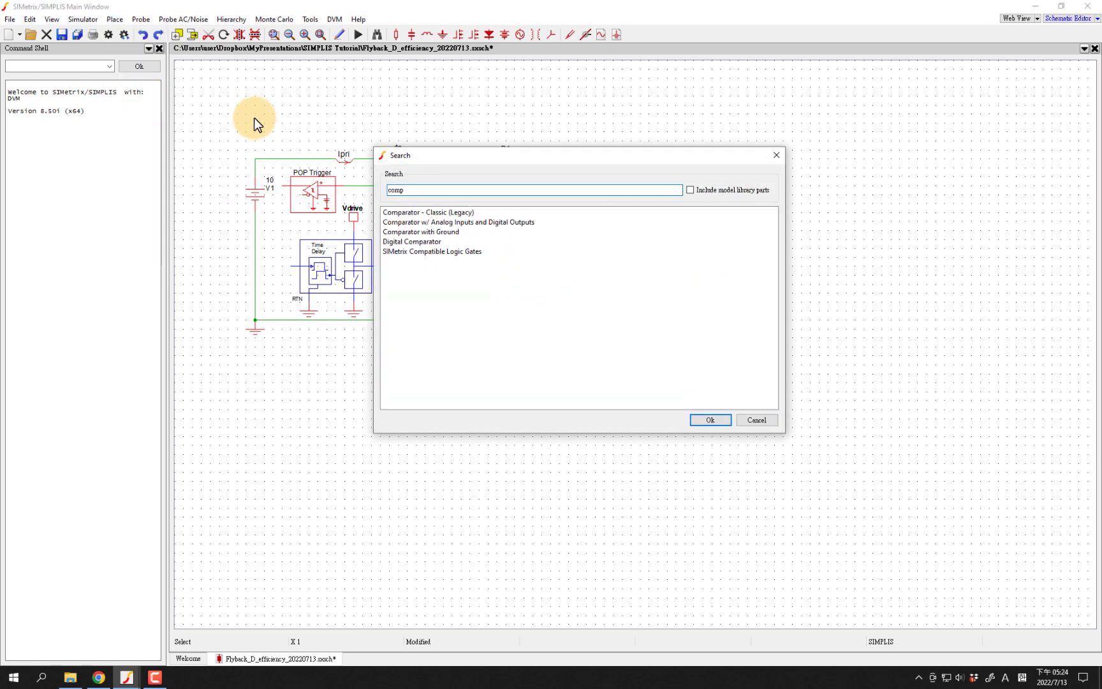
{"action": "left_click", "coordinate": [444, 211]}
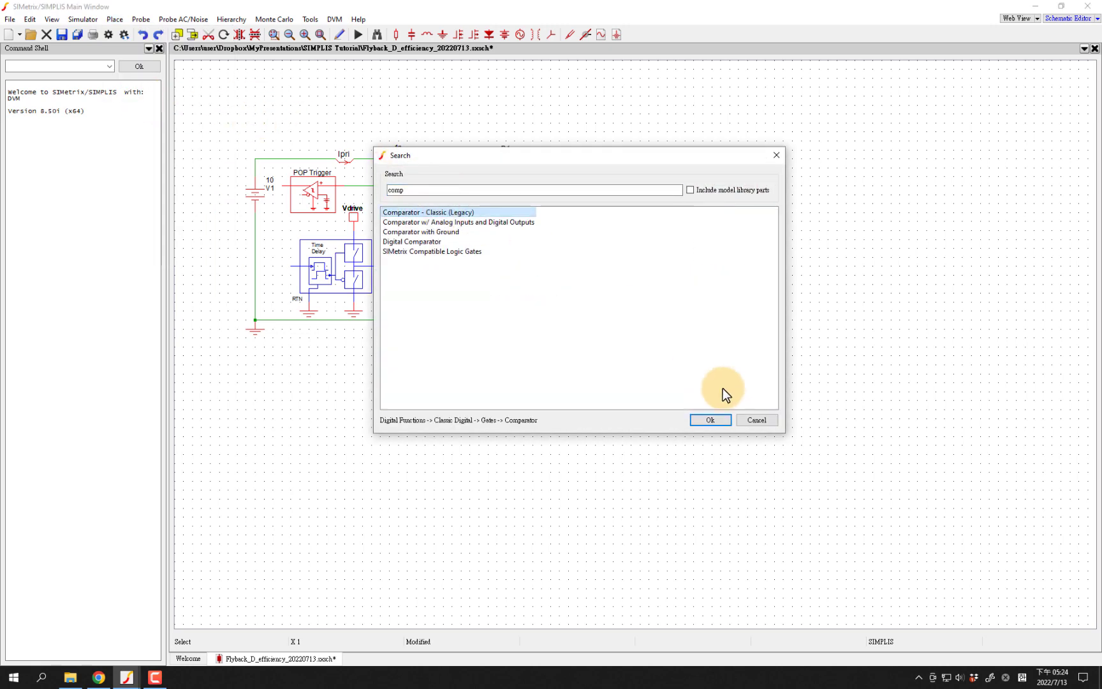
{"action": "left_click", "coordinate": [709, 420]}
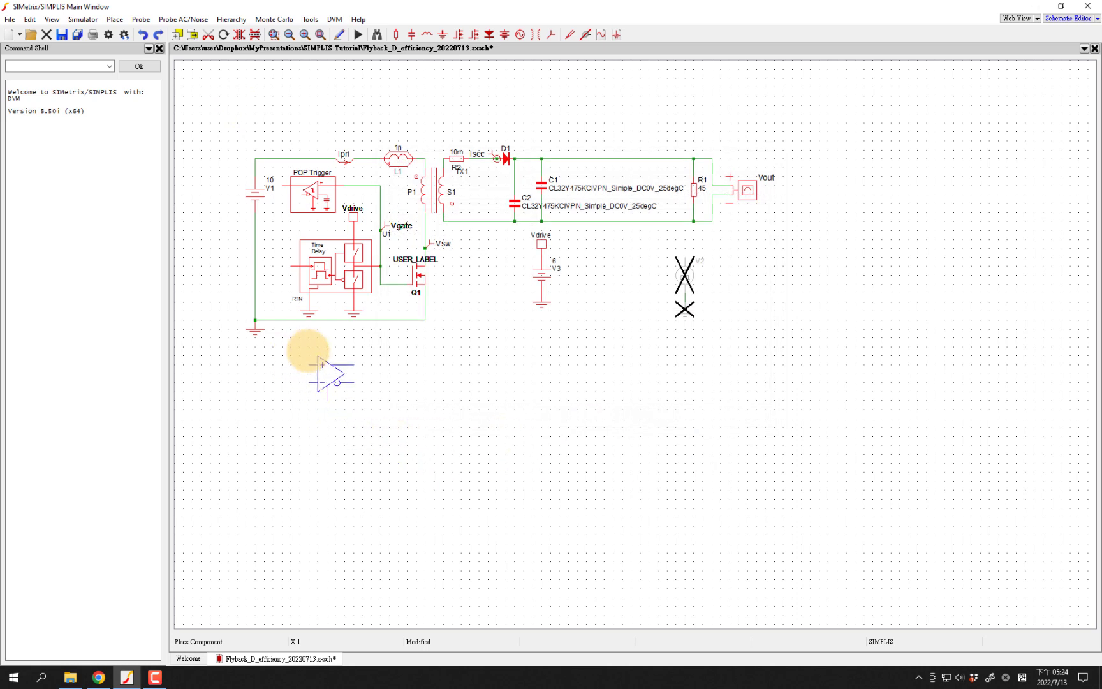
{"action": "key", "text": "F6"}
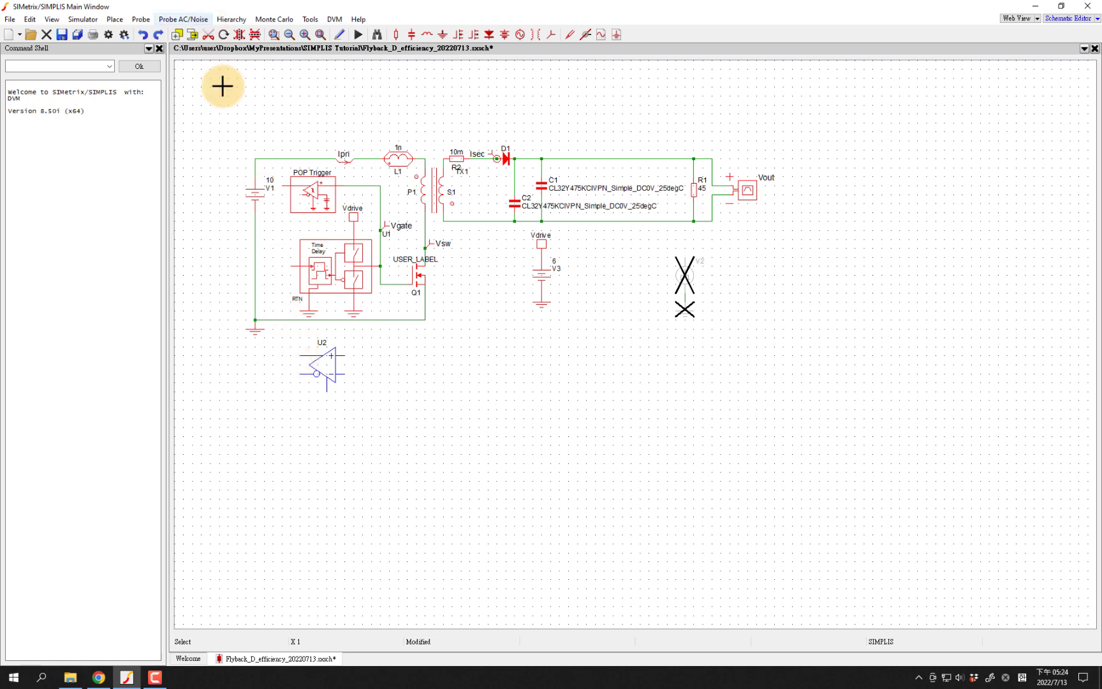
{"action": "left_click", "coordinate": [233, 155]}
Step: Wire the comparator's non-inverted output to the MOSFET driver's input and attach a copied ground symbol to its ground pin
{"action": "left_click", "coordinate": [340, 35]}
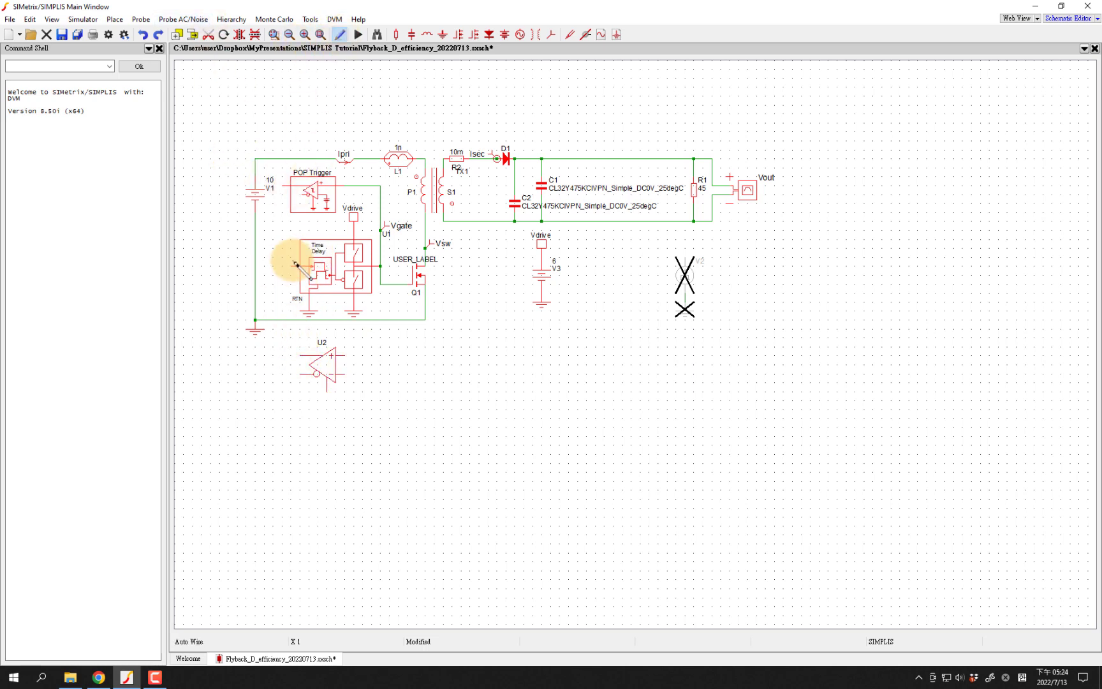
{"action": "left_click", "coordinate": [291, 268]}
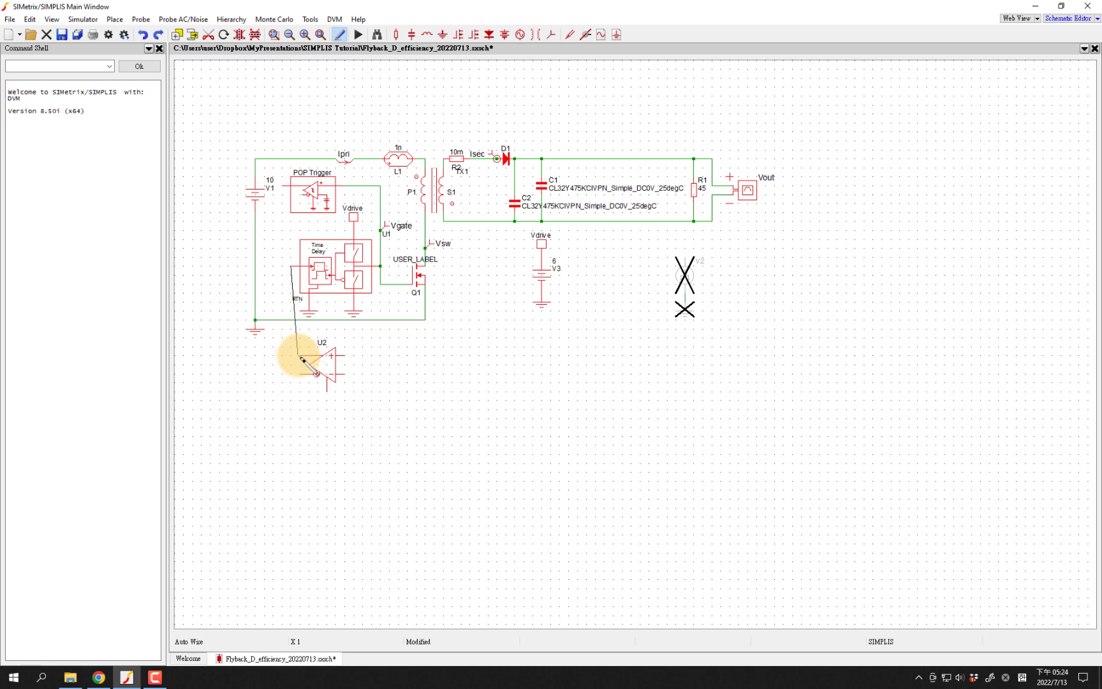
{"action": "left_click", "coordinate": [303, 359]}
{"action": "right_click", "coordinate": [319, 356]}
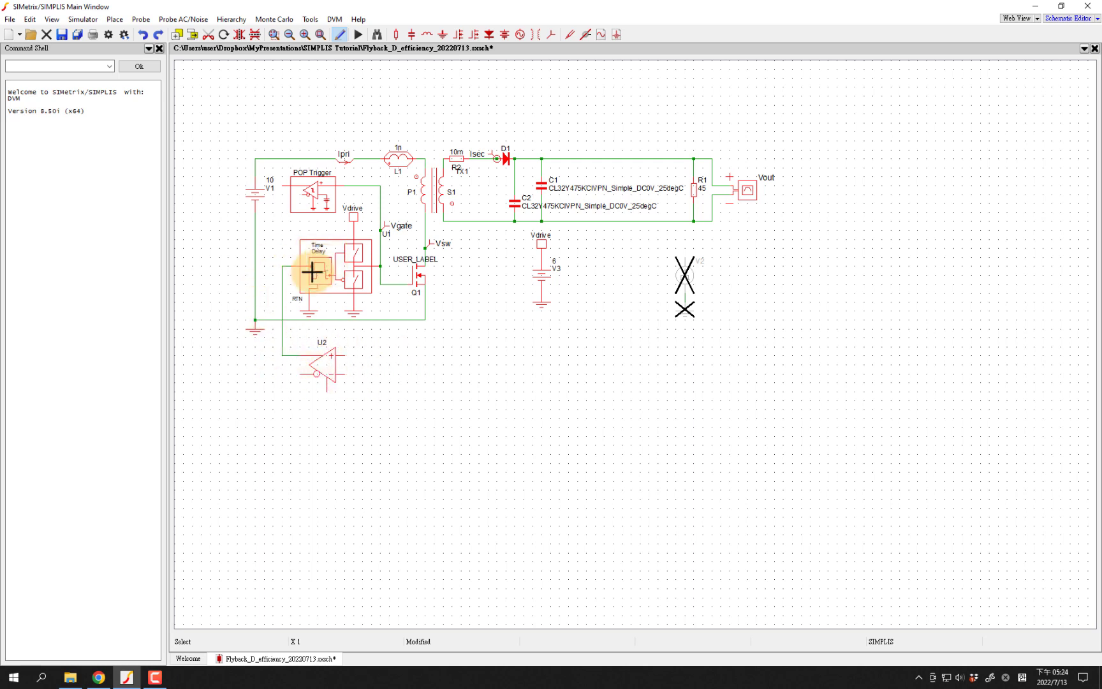
{"action": "left_click", "coordinate": [355, 319]}
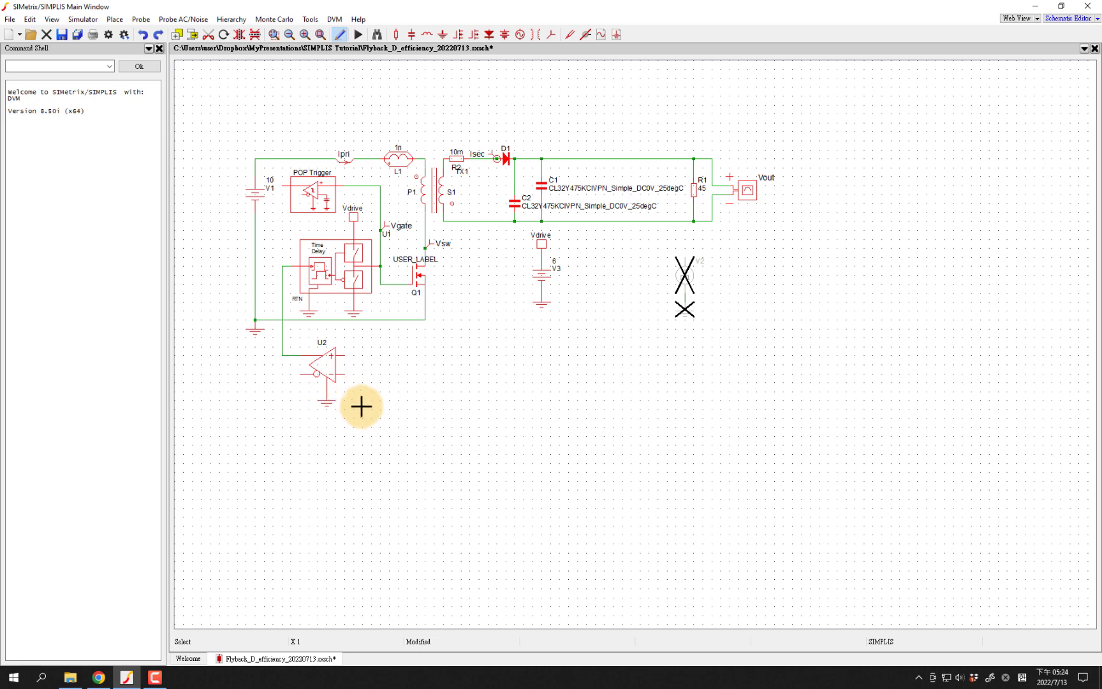
{"action": "left_click", "coordinate": [328, 394]}
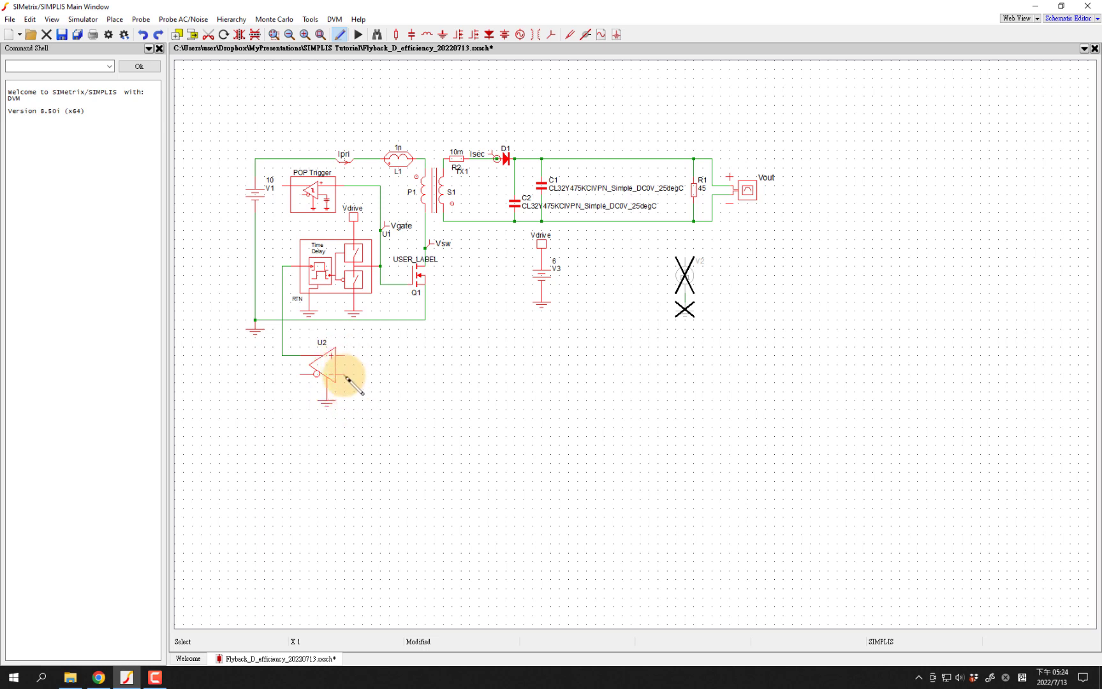
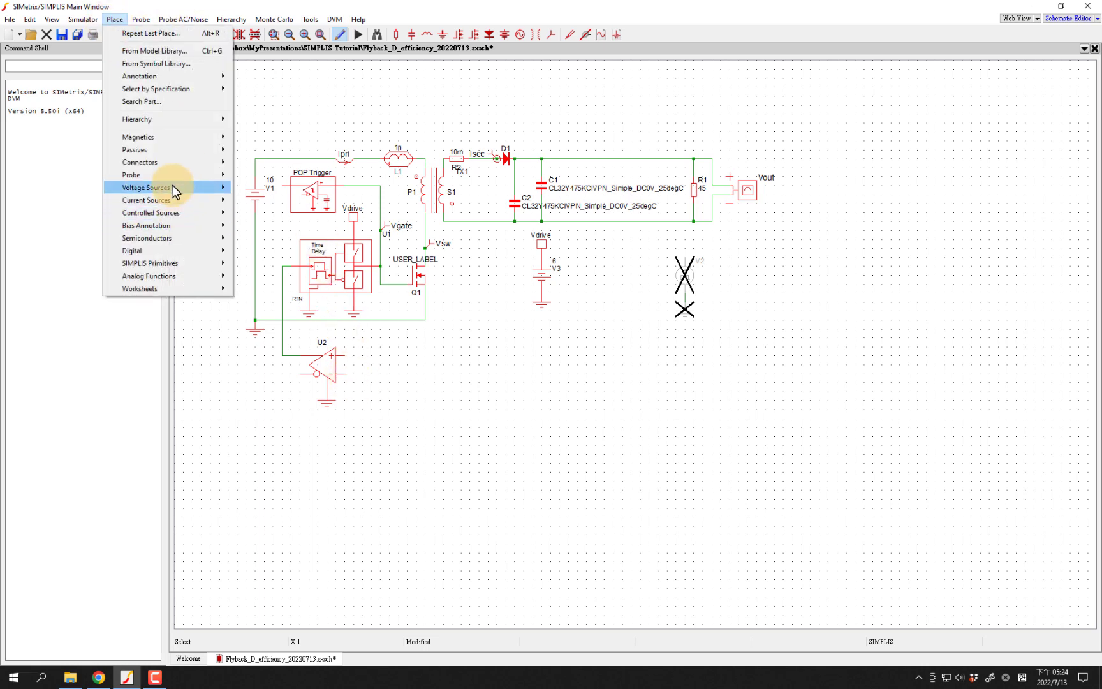
Step: Place a waveform generator beside the comparator, wire it to the inverting input and ground its negative pin
{"action": "mouse_move", "coordinate": [178, 187]}
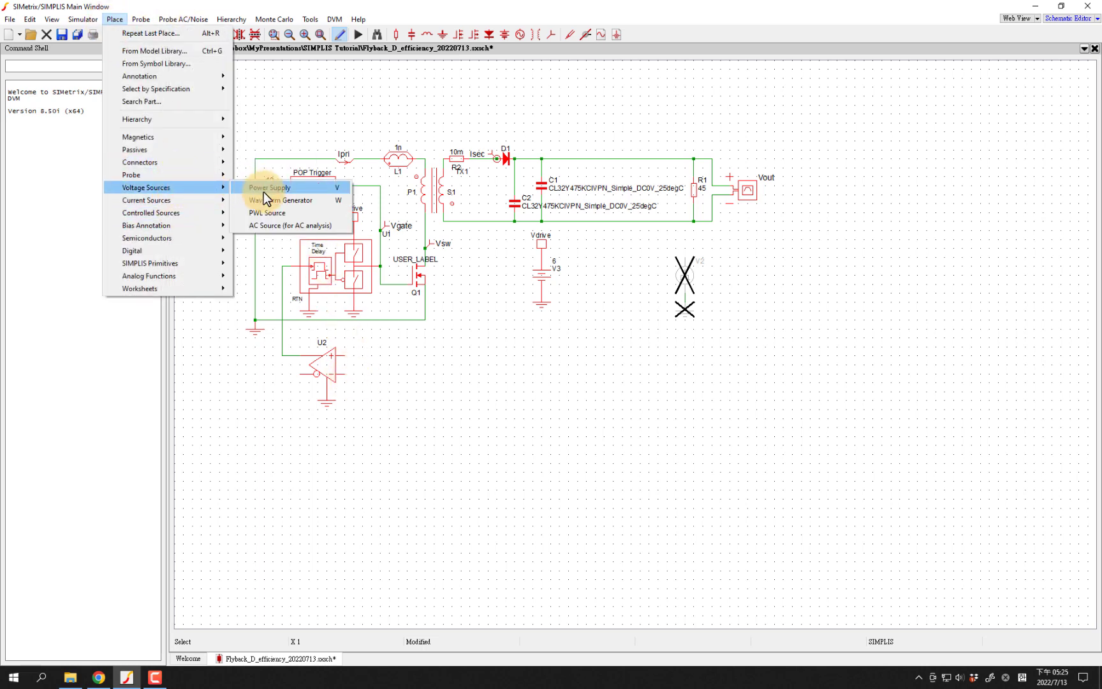
{"action": "left_click", "coordinate": [268, 204]}
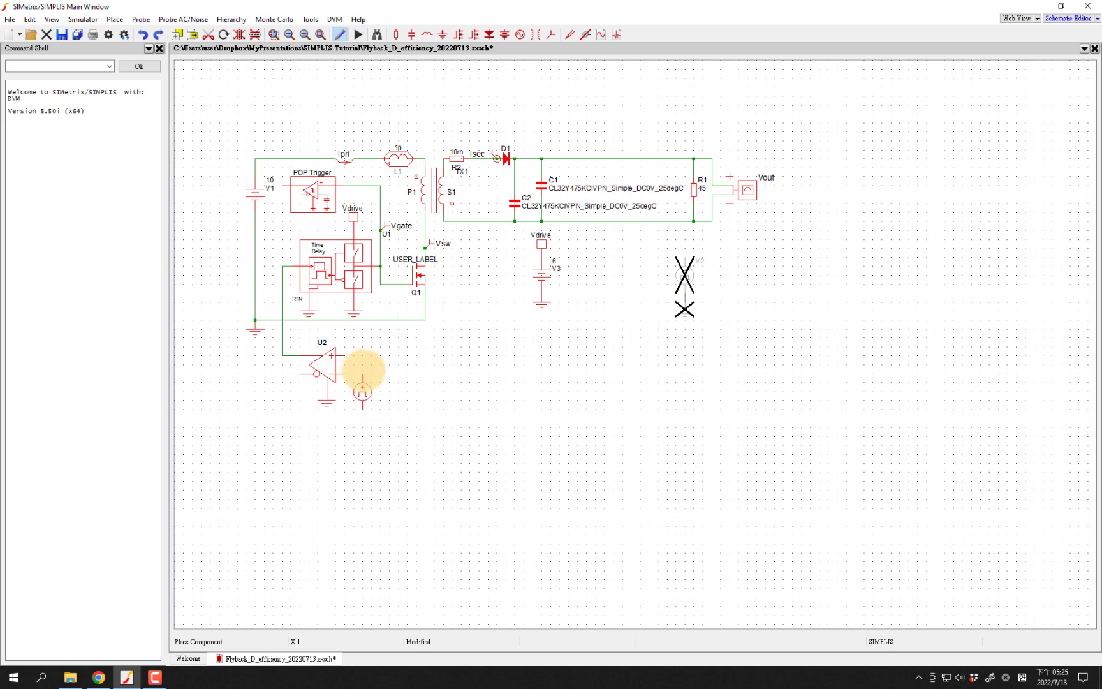
{"action": "left_click", "coordinate": [363, 370]}
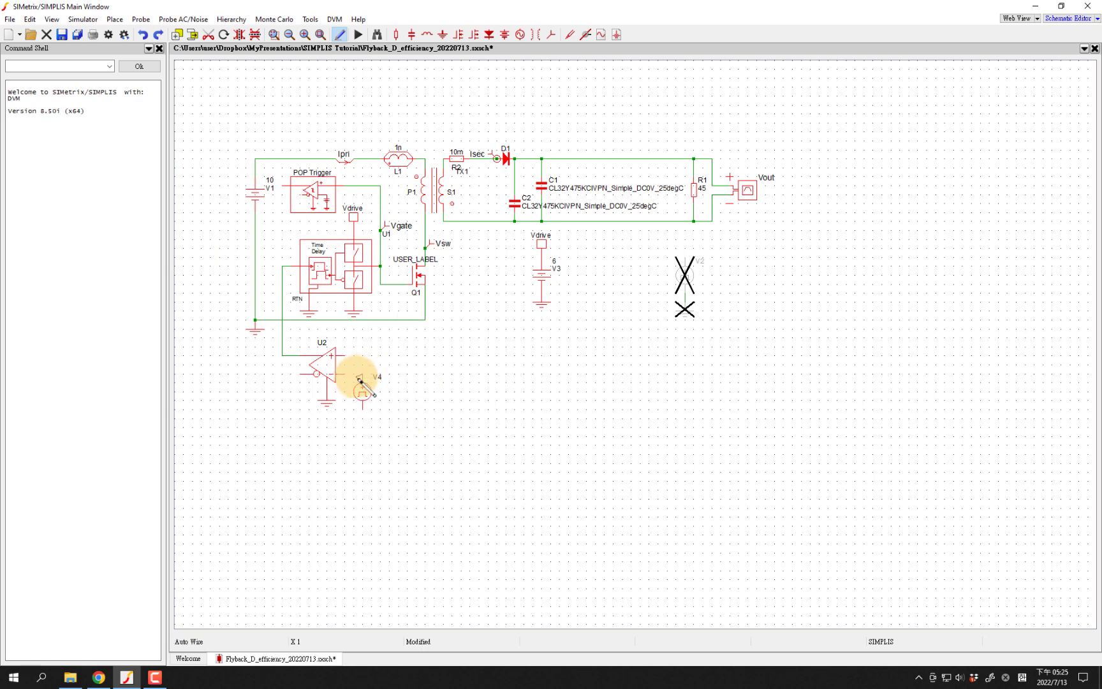
{"action": "left_click", "coordinate": [331, 404]}
{"action": "left_click", "coordinate": [364, 416]}
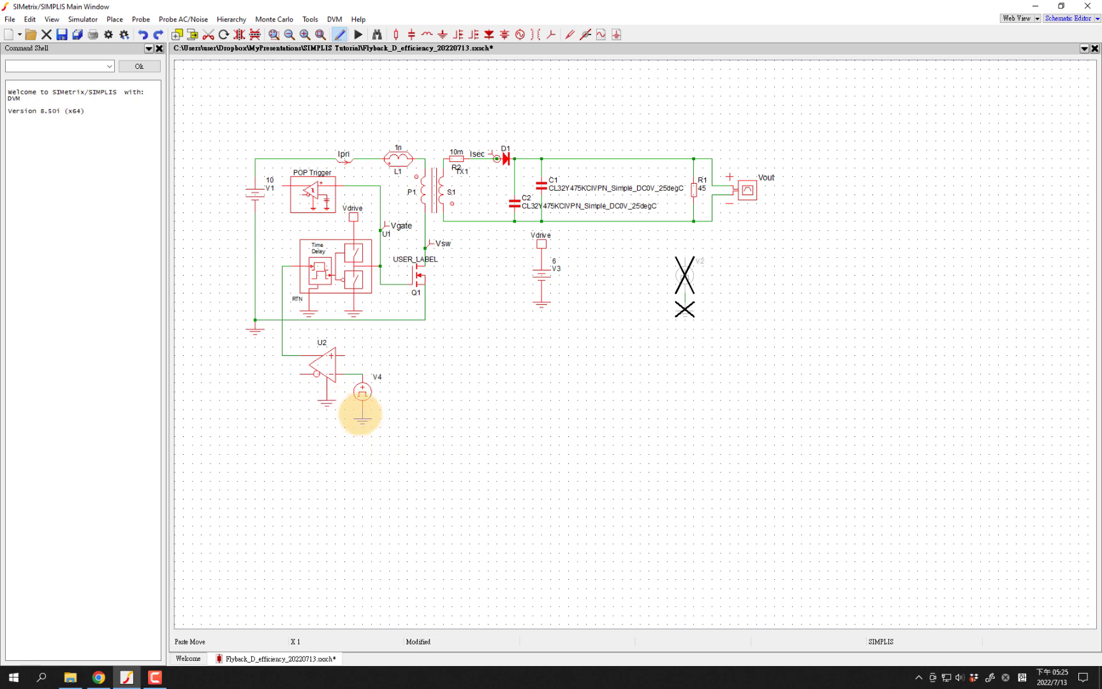
Step: Set the waveform generator V4 to a sawtooth with a frequency of 100k and a pulse level of 5
{"action": "double_click", "coordinate": [363, 392]}
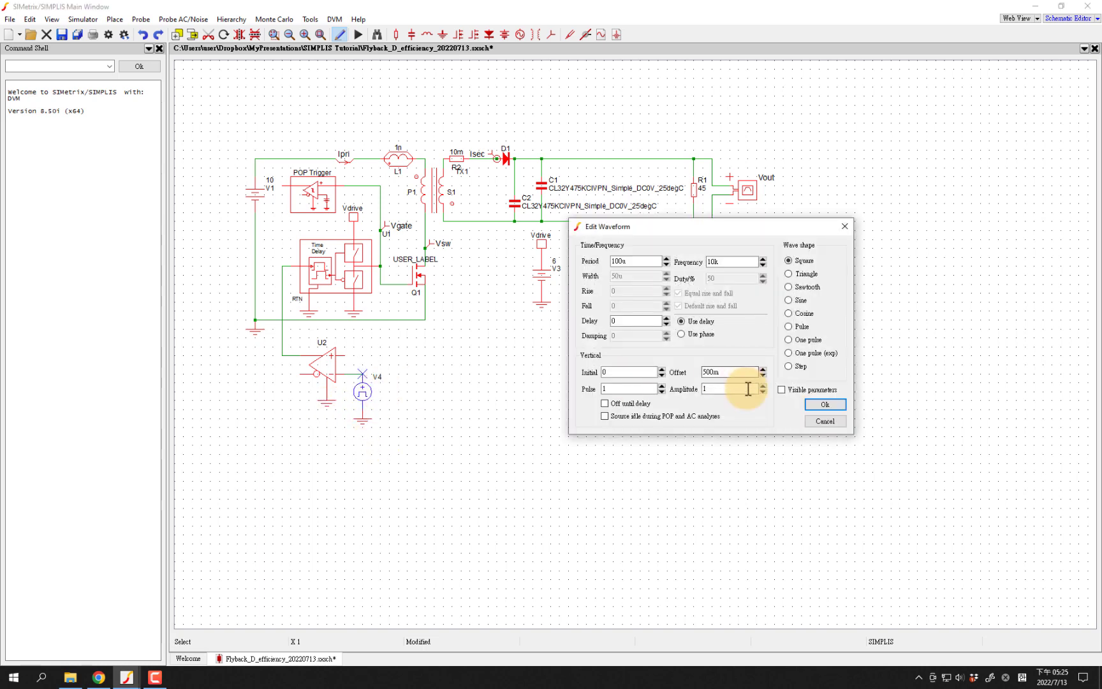
{"action": "left_click", "coordinate": [788, 286]}
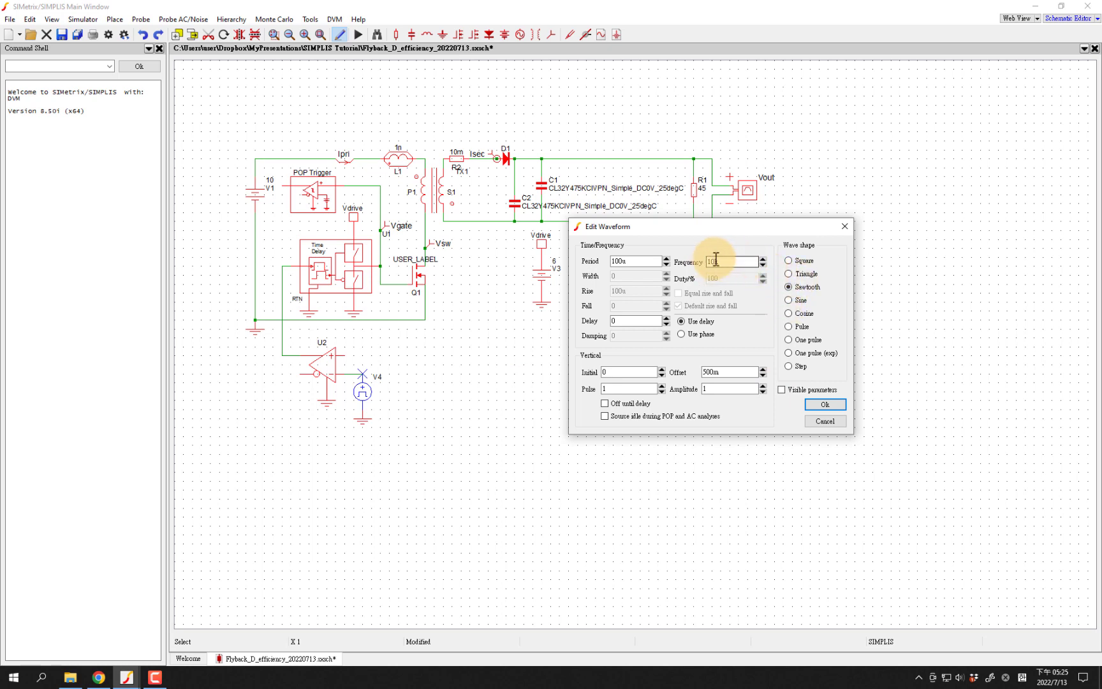
{"action": "key", "text": "Tab"}
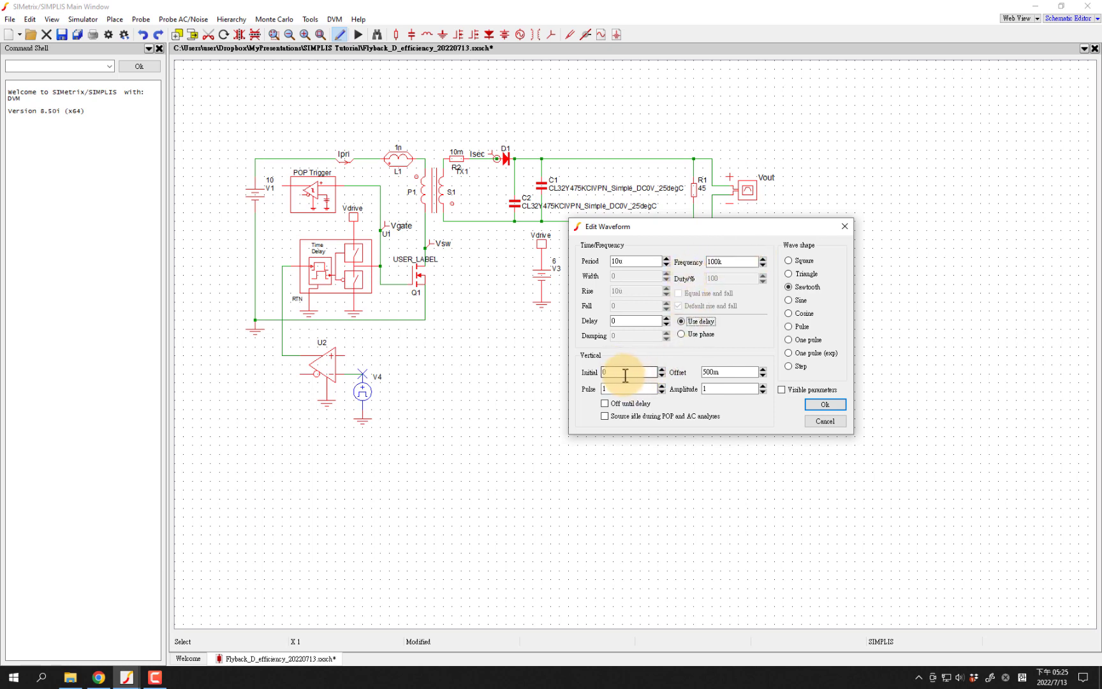
{"action": "key", "text": "Tab"}
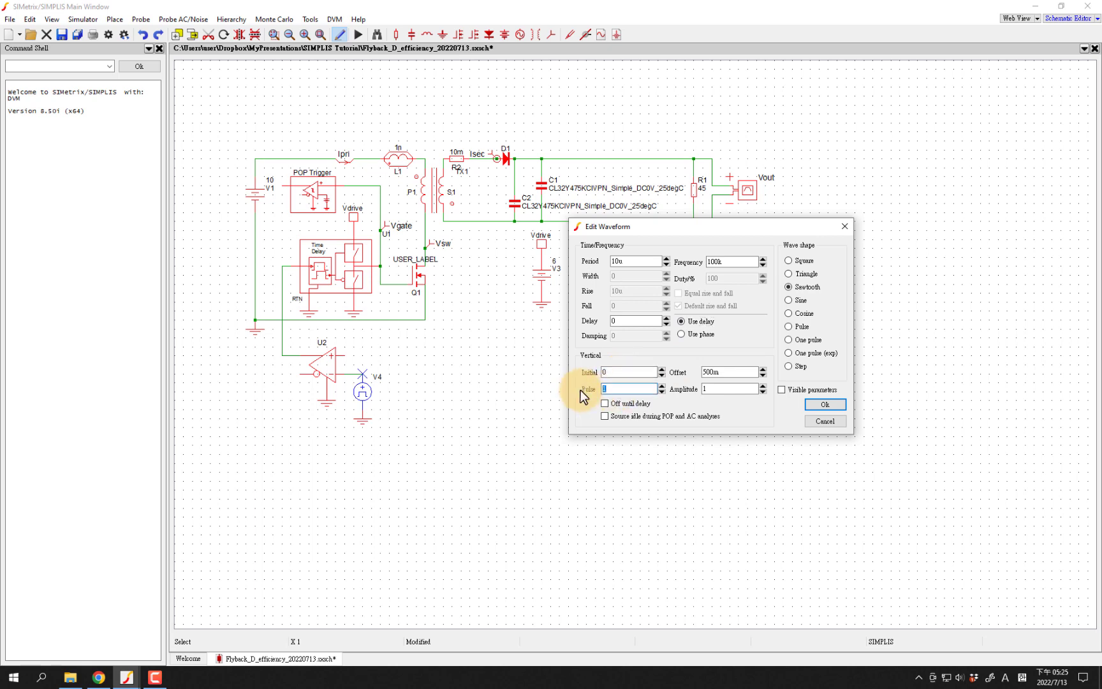
{"action": "type", "text": "5"}
{"action": "key", "text": "Tab"}
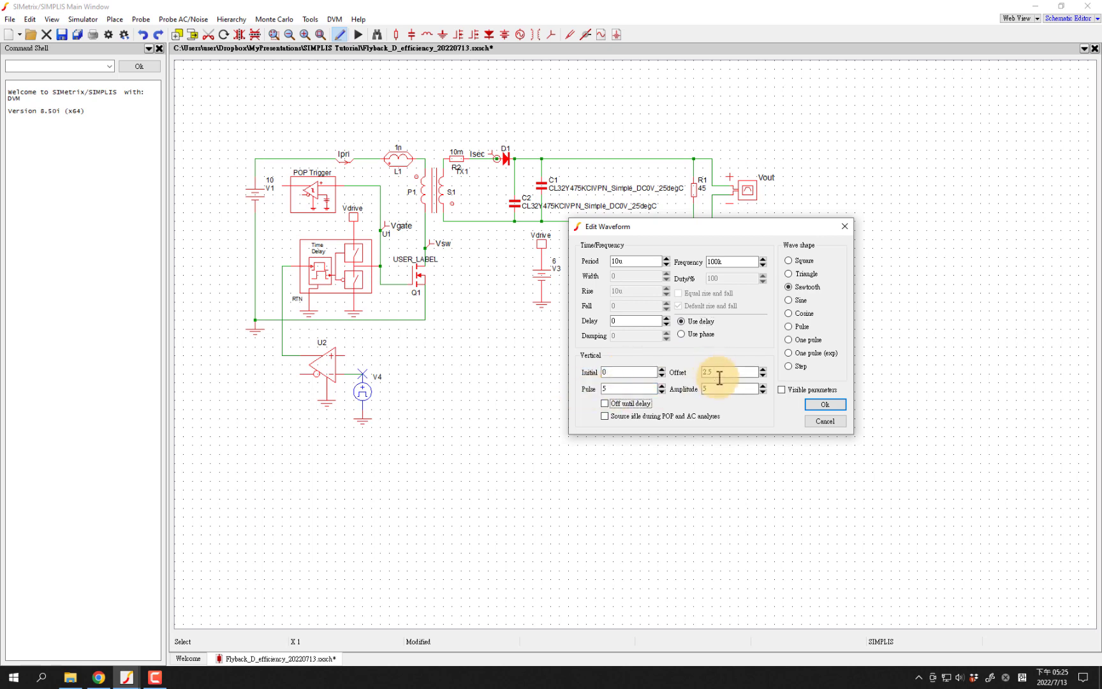
{"action": "left_click", "coordinate": [823, 404]}
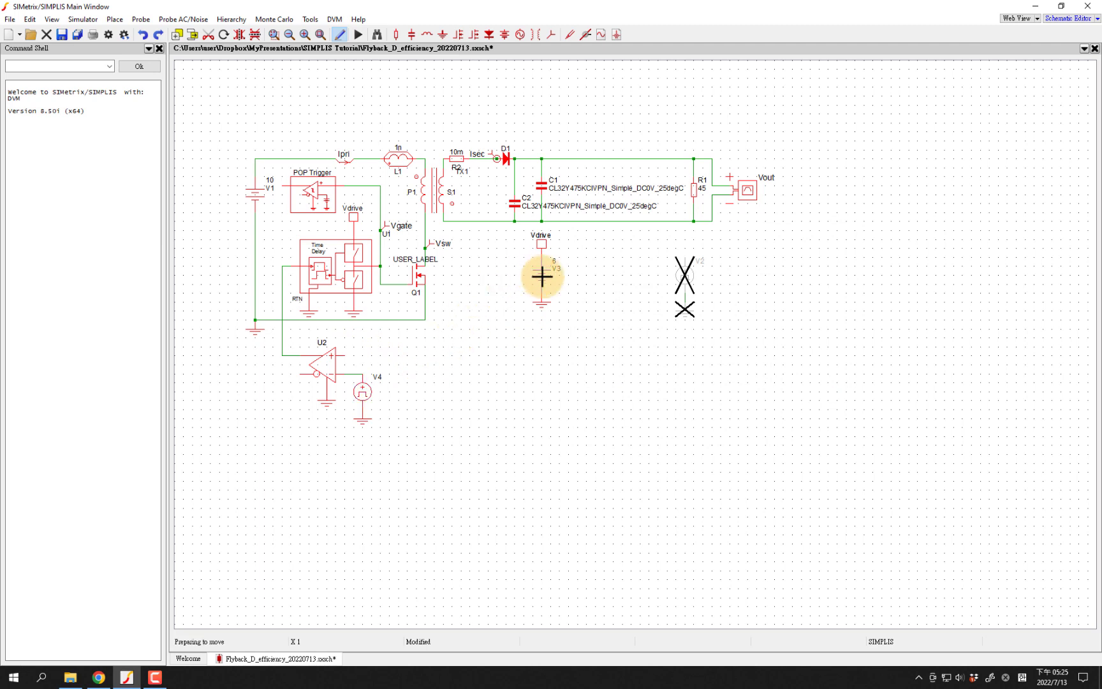
Step: Copy DC source V3 beside V4, ground the copy and wire it to the comparator's non-inverting input, shifting it slightly down
{"action": "key", "text": "g"}
{"action": "left_click", "coordinate": [406, 361]}
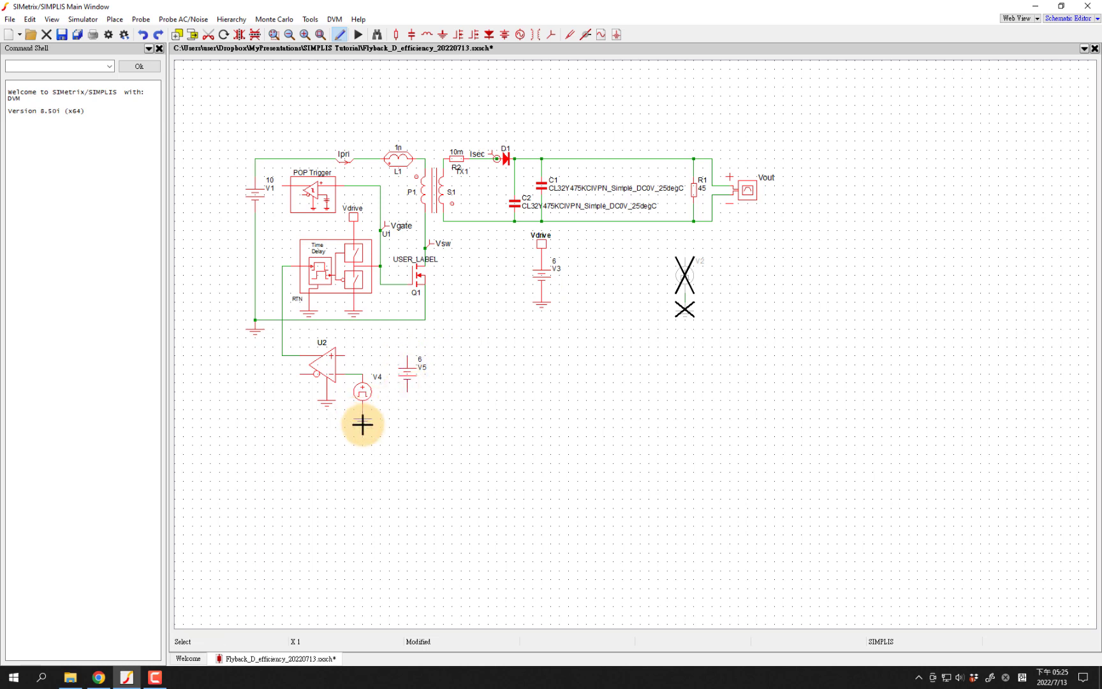
{"action": "key", "text": "g"}
{"action": "left_click", "coordinate": [406, 391]}
{"action": "left_click_drag", "start_coordinate": [338, 360], "coordinate": [409, 358]}
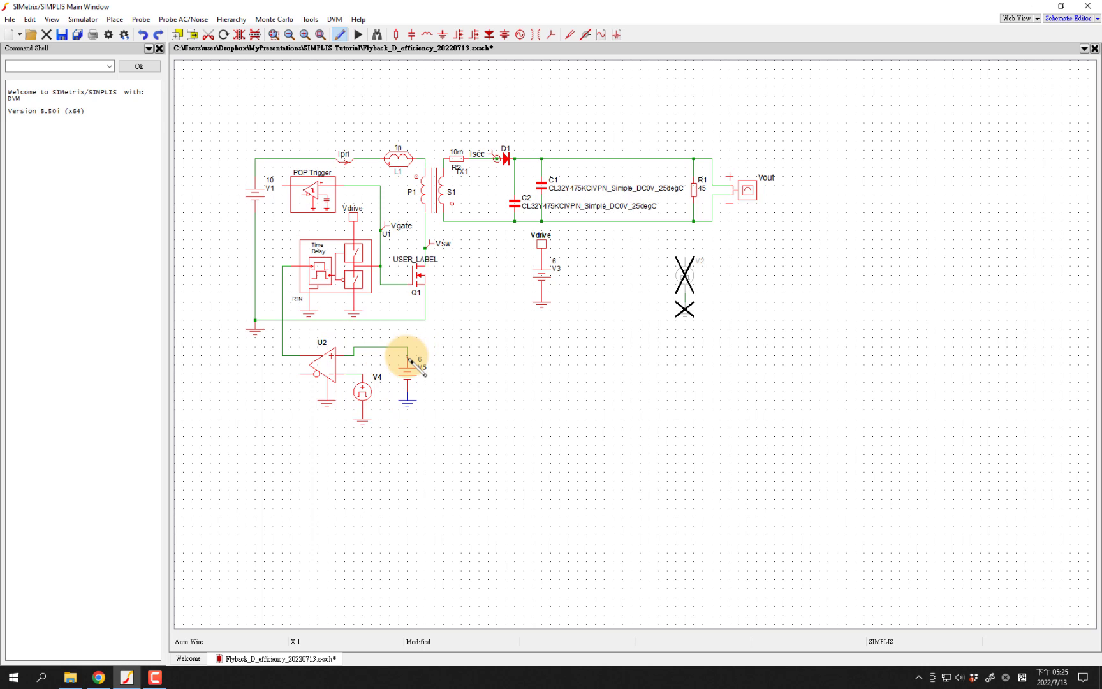
{"action": "left_click_drag", "start_coordinate": [409, 381], "coordinate": [411, 390]}
{"action": "left_click", "coordinate": [412, 383]}
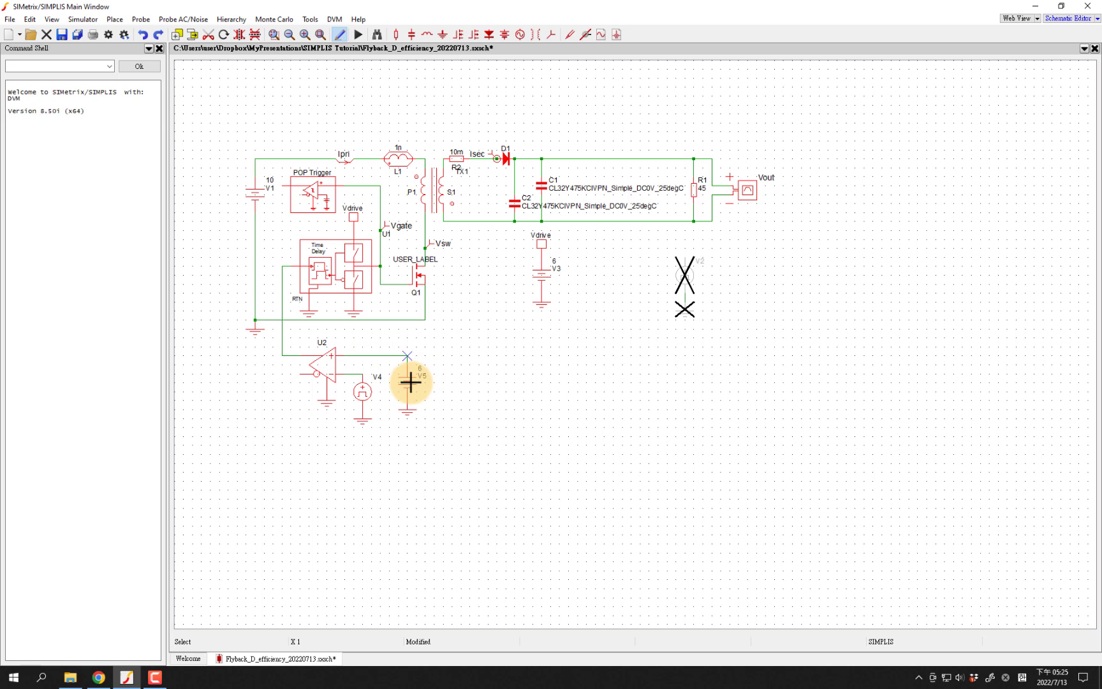
Step: Set the DC source V5 at the comparator's non-inverting input to 2.5 V
{"action": "double_click", "coordinate": [410, 383]}
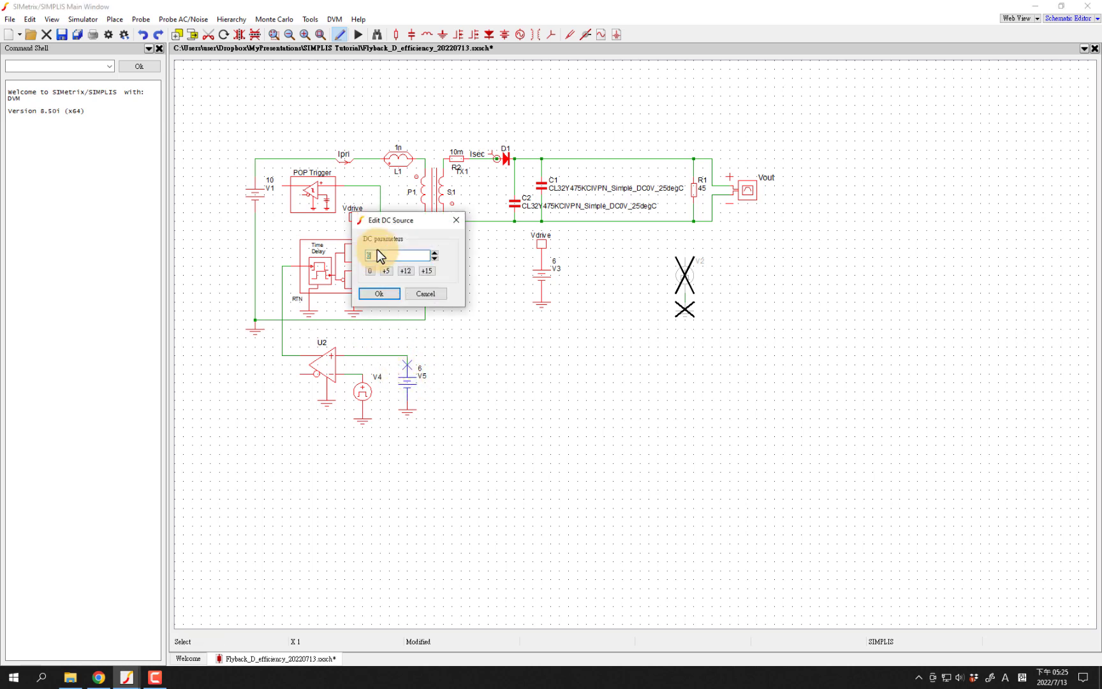
{"action": "type", "text": "2.5"}
{"action": "left_click", "coordinate": [379, 293]}
{"action": "left_click", "coordinate": [450, 359]}
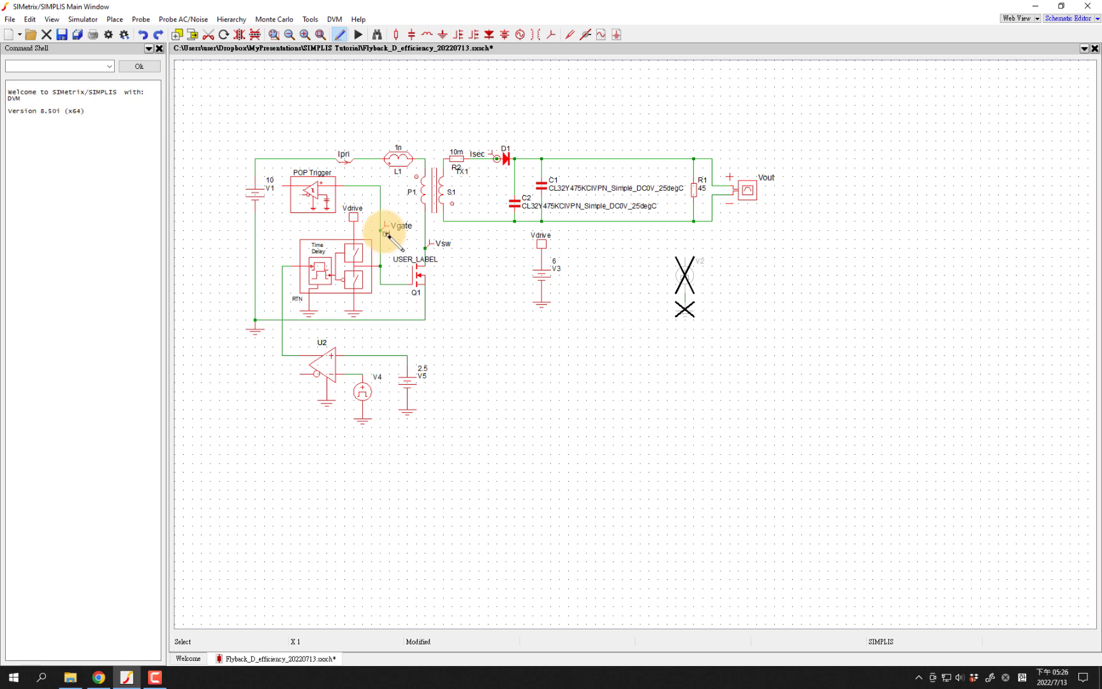
Step: Run the periodic operating point (POP) simulation with the existing analysis settings
{"action": "left_click", "coordinate": [95, 20]}
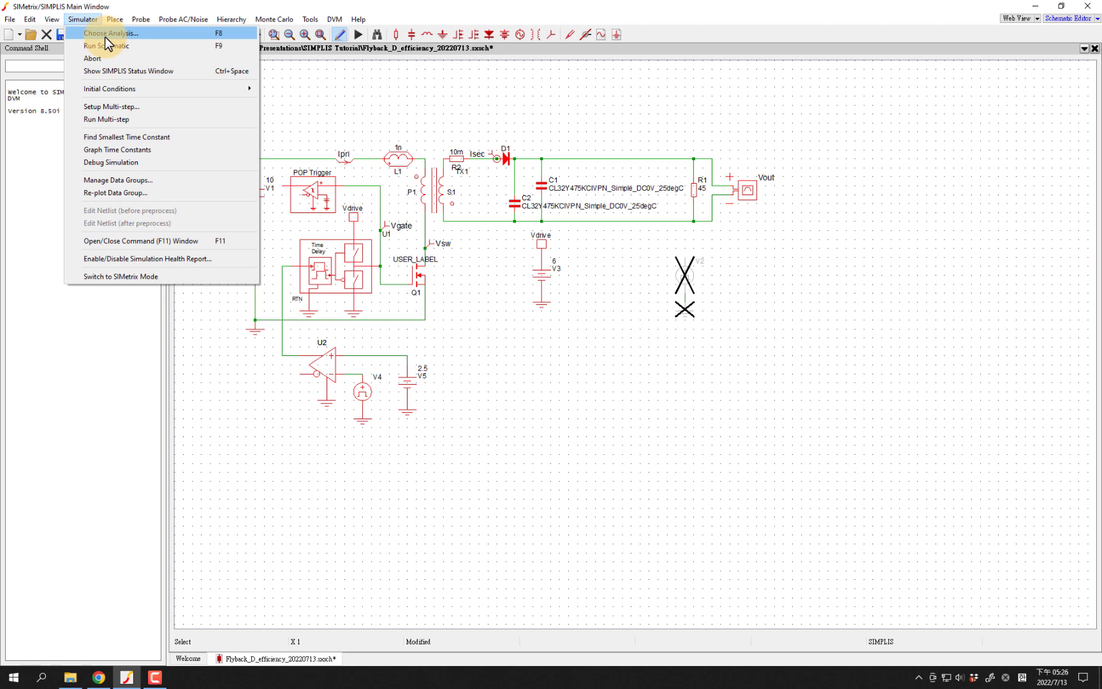
{"action": "left_click", "coordinate": [105, 36]}
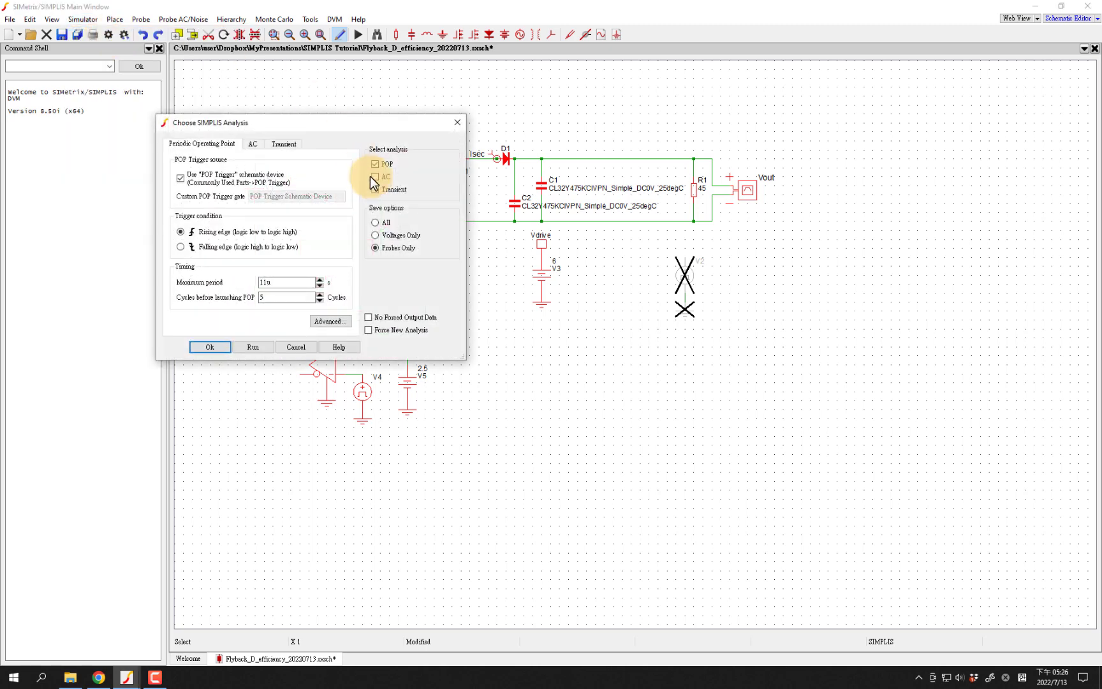
{"action": "left_click", "coordinate": [243, 350]}
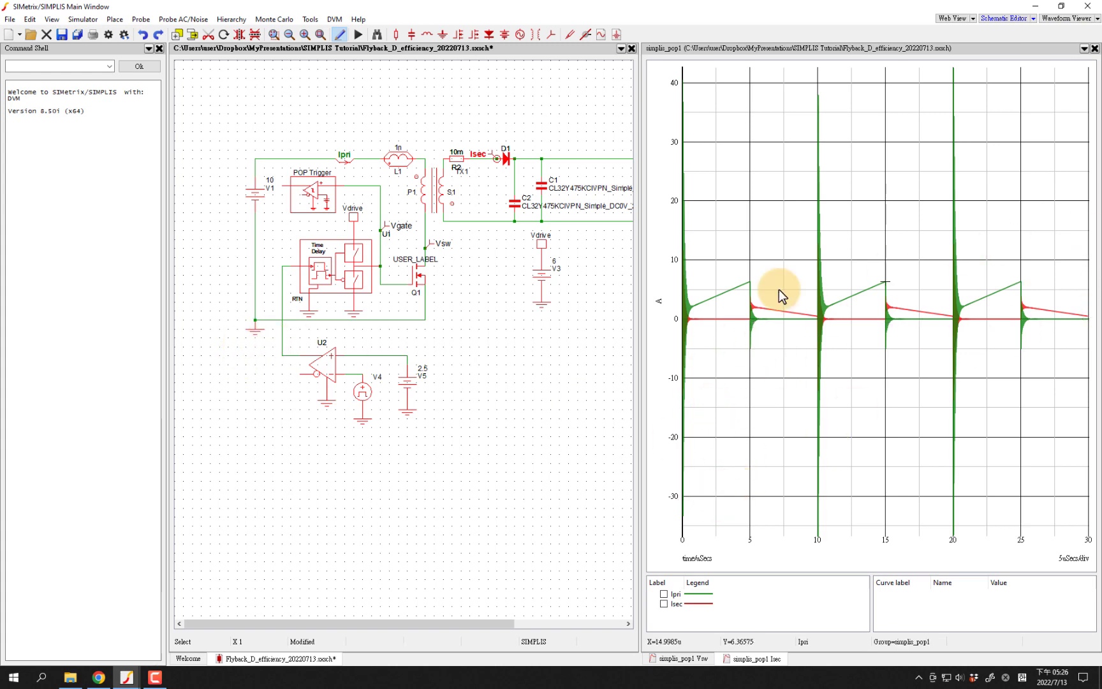
Step: Display the Vsw voltage graph, and set the DC source V5 at the comparator's non-inverting input to 500 mV
{"action": "left_click", "coordinate": [684, 659]}
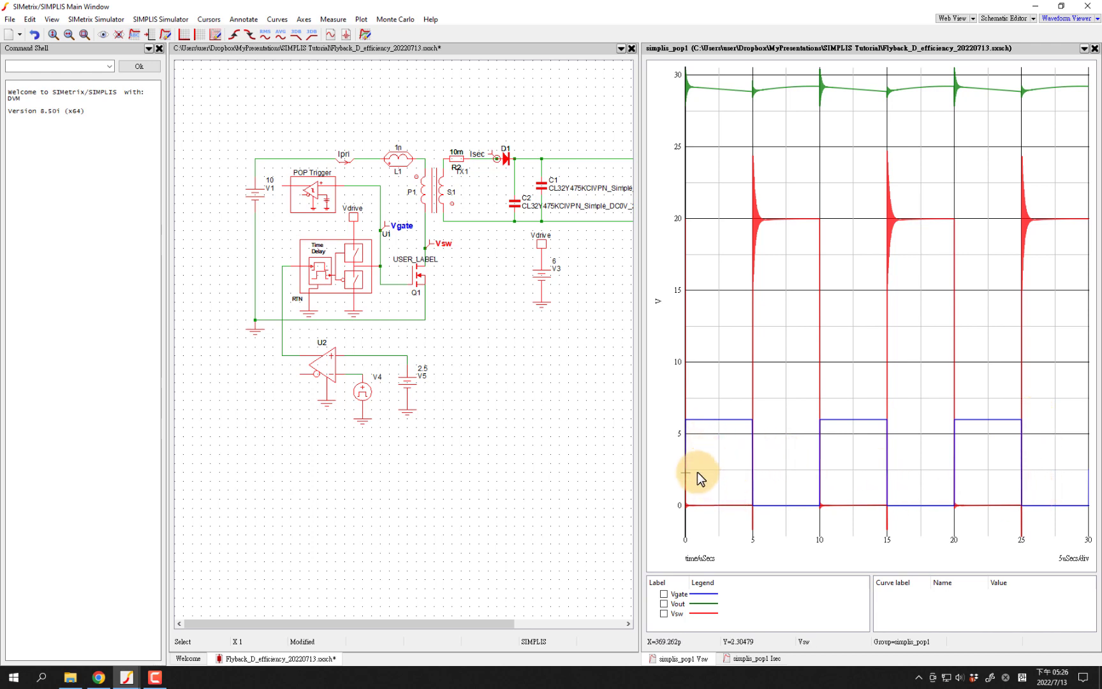
{"action": "double_click", "coordinate": [409, 388]}
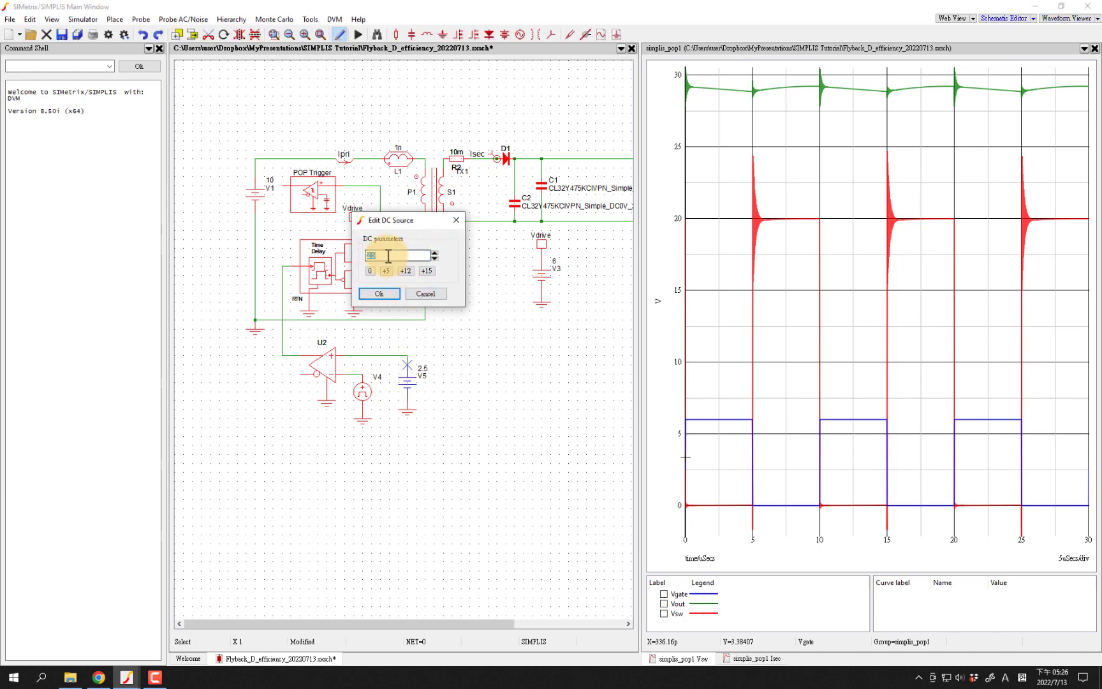
{"action": "left_click", "coordinate": [366, 255]}
{"action": "type", "text": "0"}
{"action": "key", "text": "Tab"}
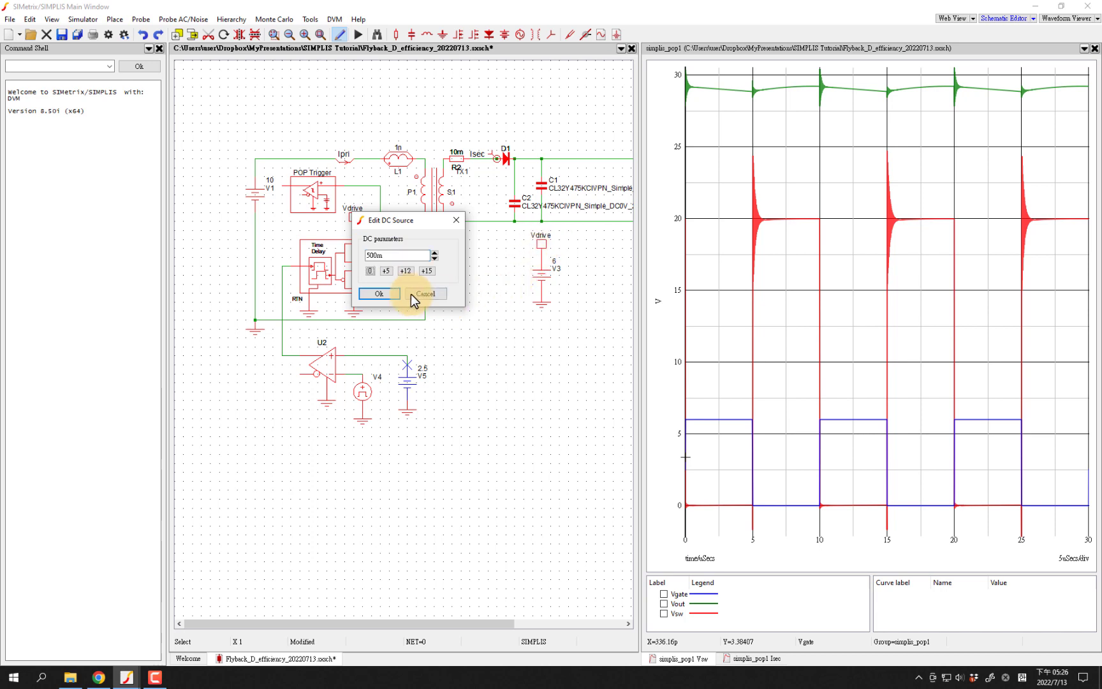
{"action": "left_click", "coordinate": [379, 295]}
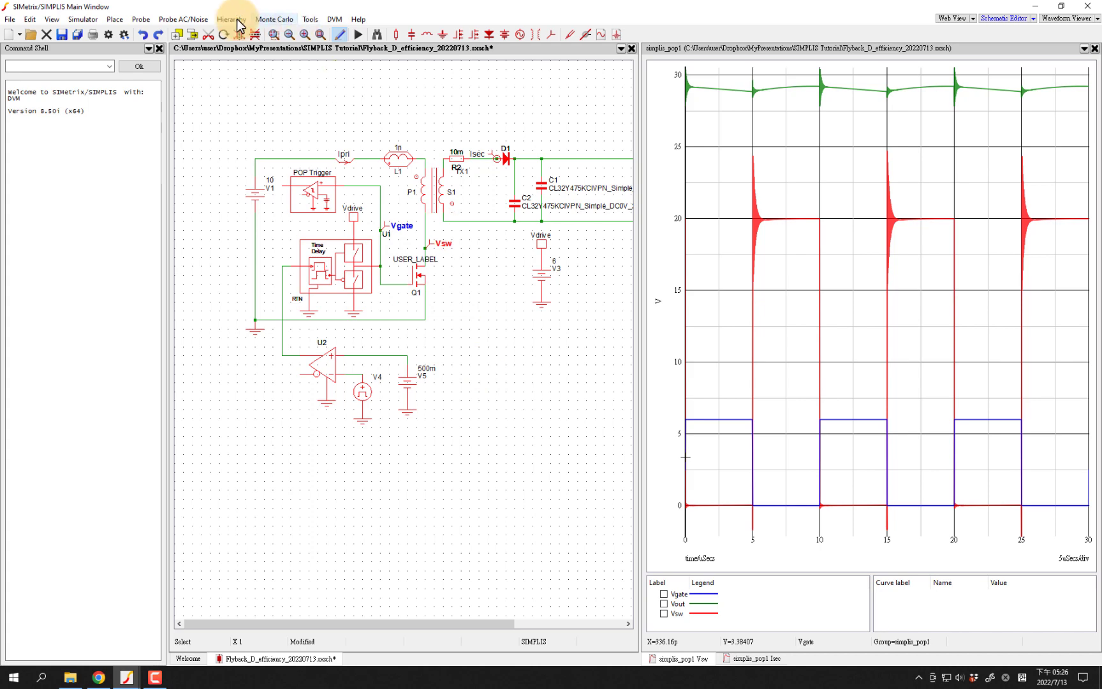
Step: Rerun the simulation with V5 at 500 mV and display the Vsw voltage graph
{"action": "left_click", "coordinate": [114, 20]}
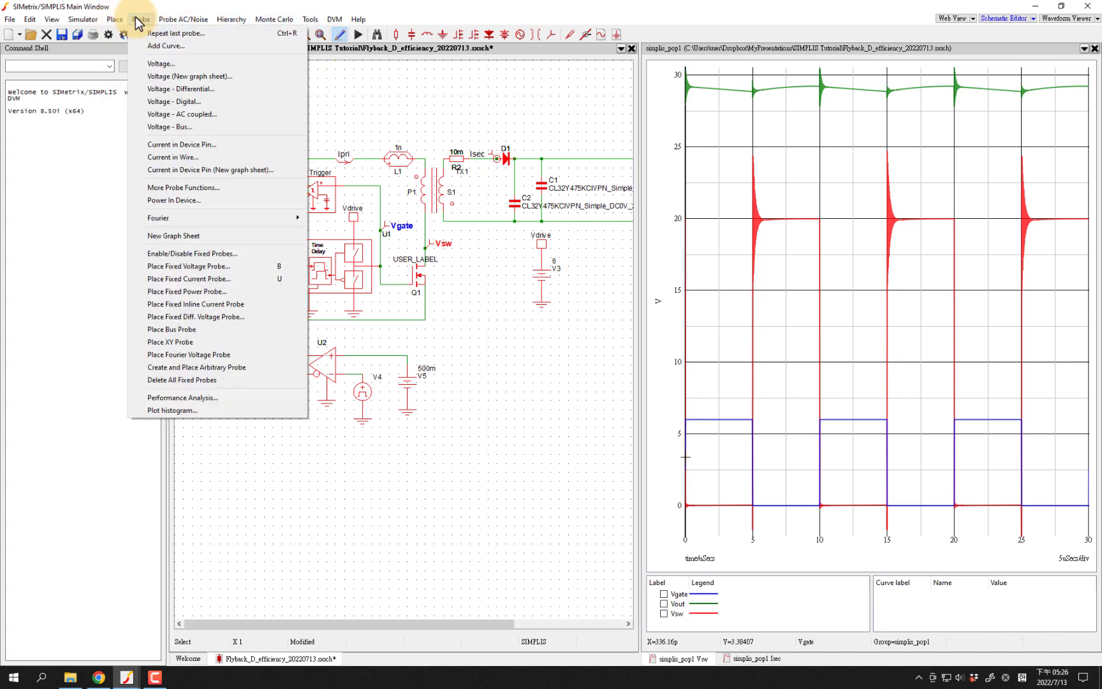
{"action": "mouse_move", "coordinate": [83, 19]}
{"action": "left_click", "coordinate": [97, 44]}
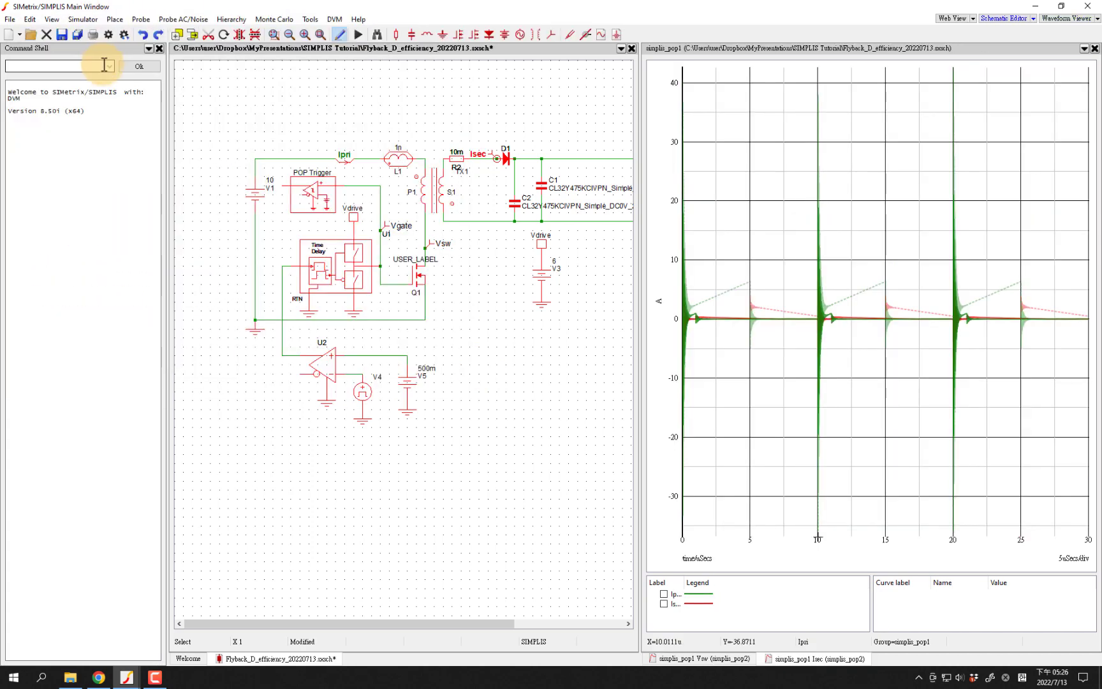
{"action": "left_click", "coordinate": [733, 659]}
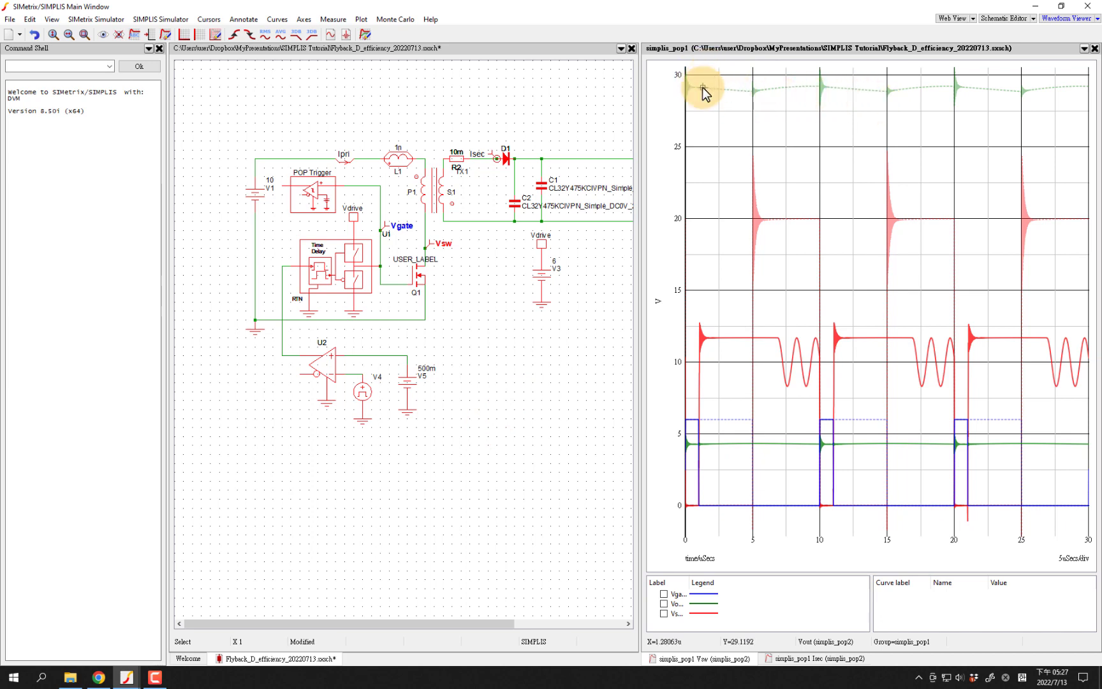
Step: Set the DC source V5 to 2.51 V, rerun the simulation and display the Vsw voltage graph
{"action": "double_click", "coordinate": [407, 367]}
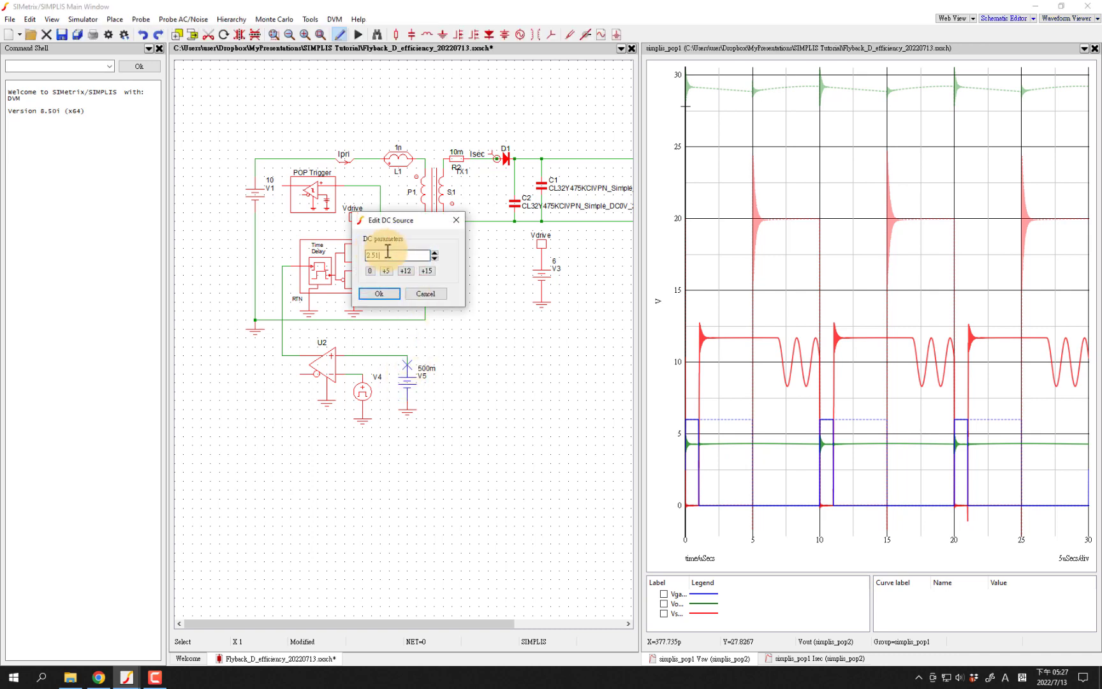
{"action": "left_click", "coordinate": [379, 293]}
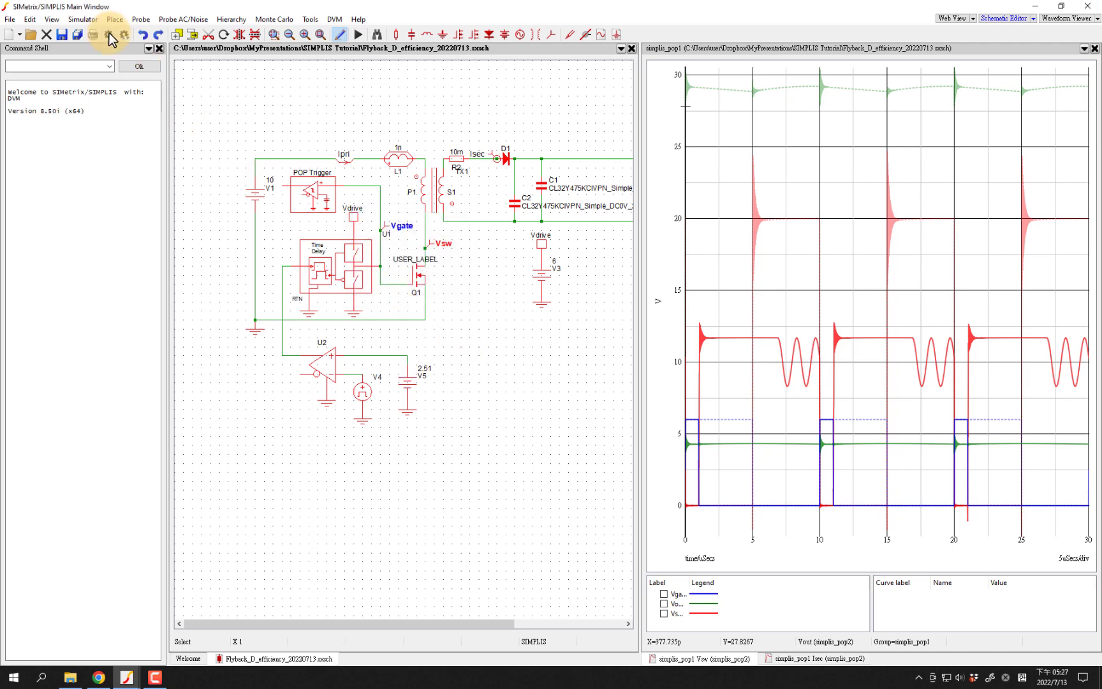
{"action": "left_click", "coordinate": [83, 19]}
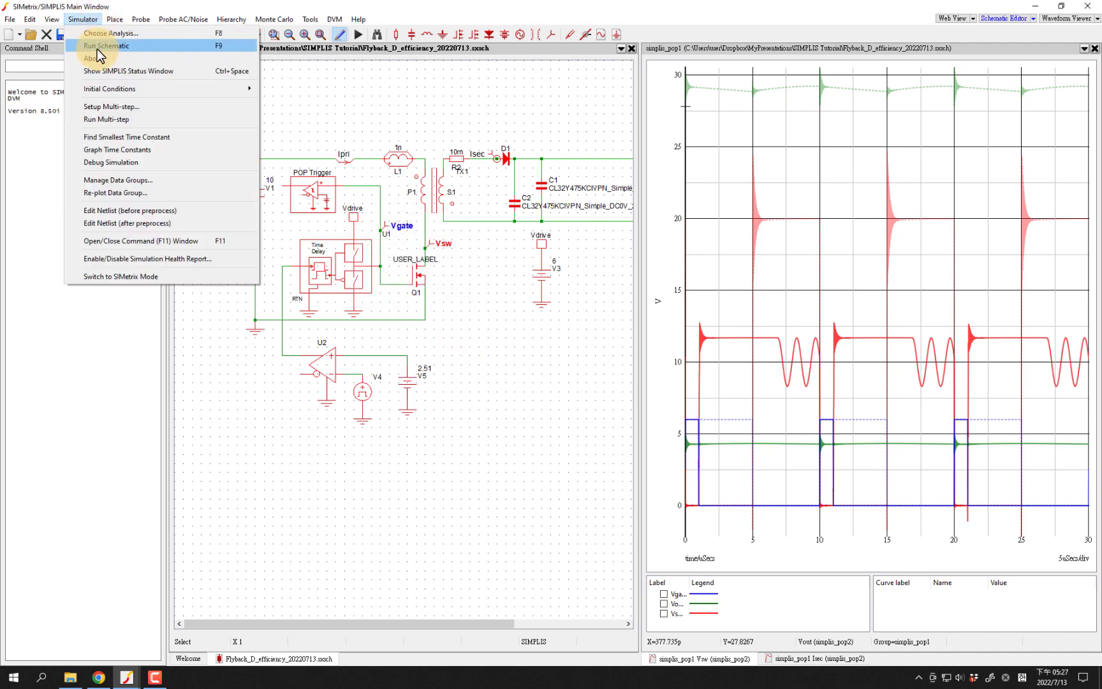
{"action": "left_click", "coordinate": [97, 50]}
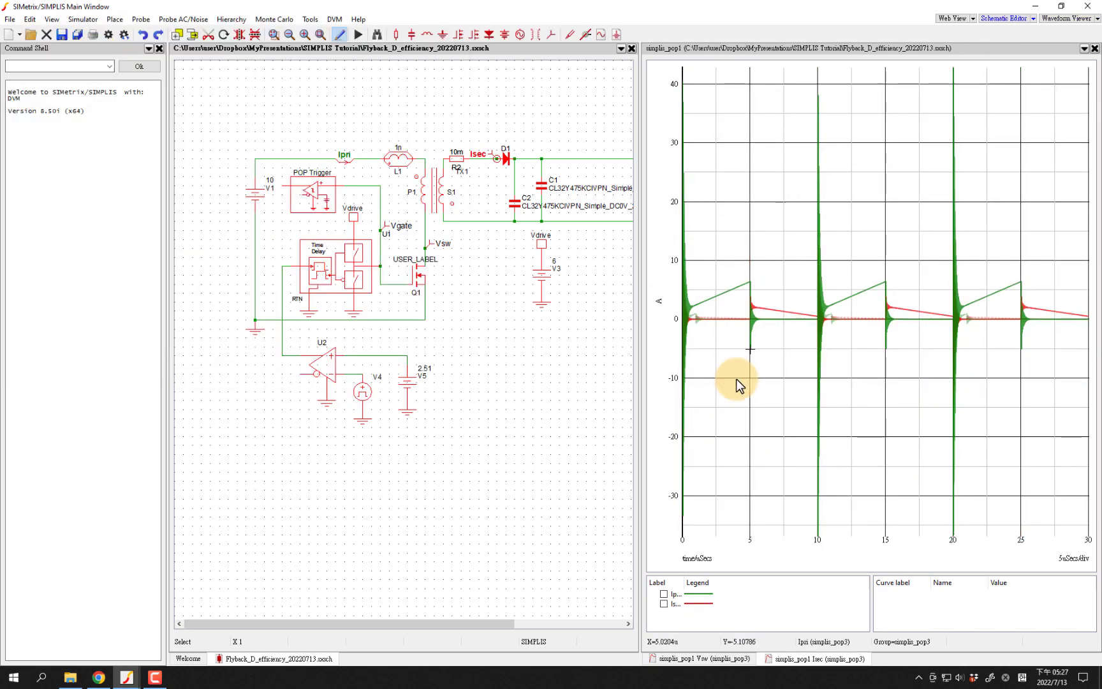
{"action": "left_click", "coordinate": [711, 659]}
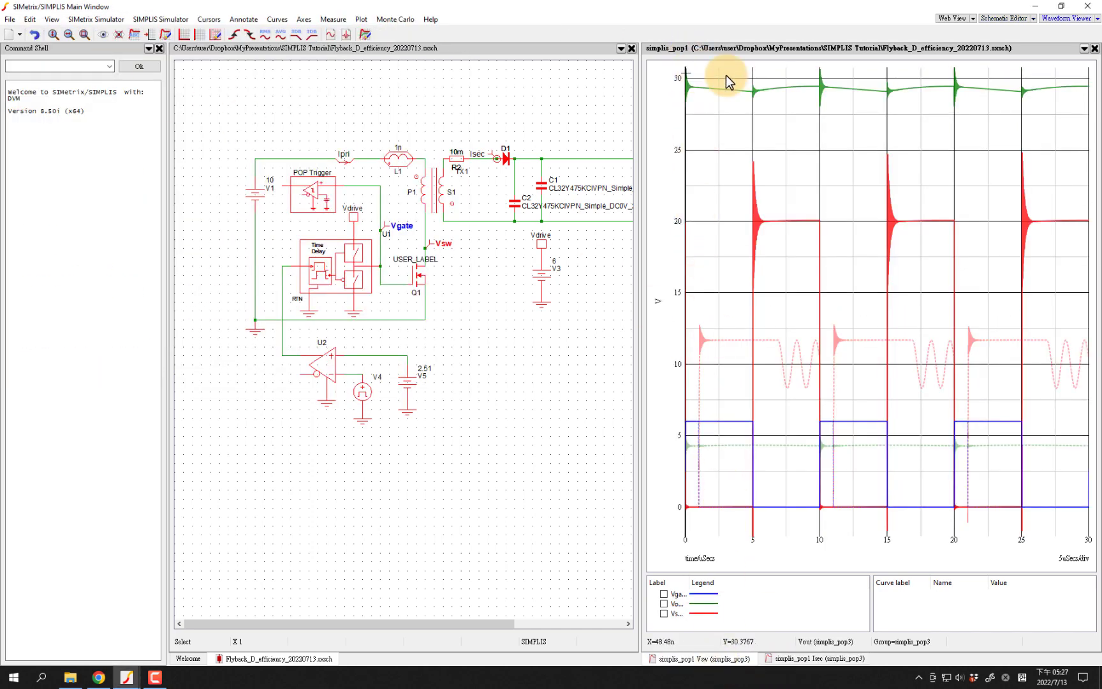
Step: Set the DC source V5 to 2.55 V and measure the mean per cycle of the Vout curve
{"action": "double_click", "coordinate": [420, 382]}
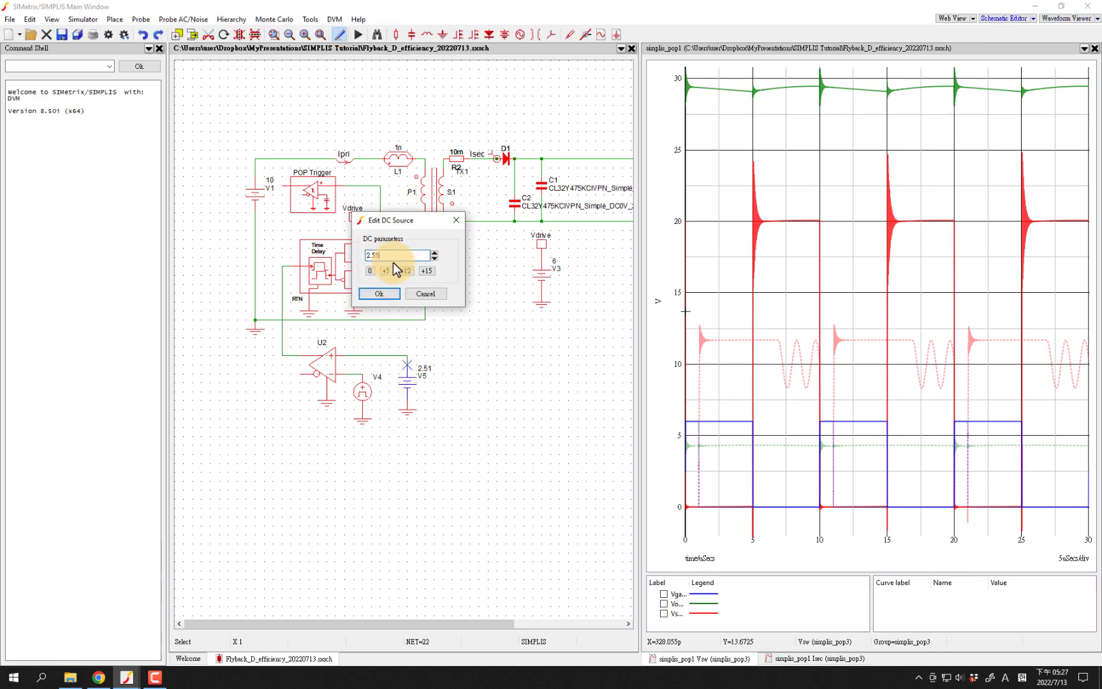
{"action": "left_click", "coordinate": [380, 294]}
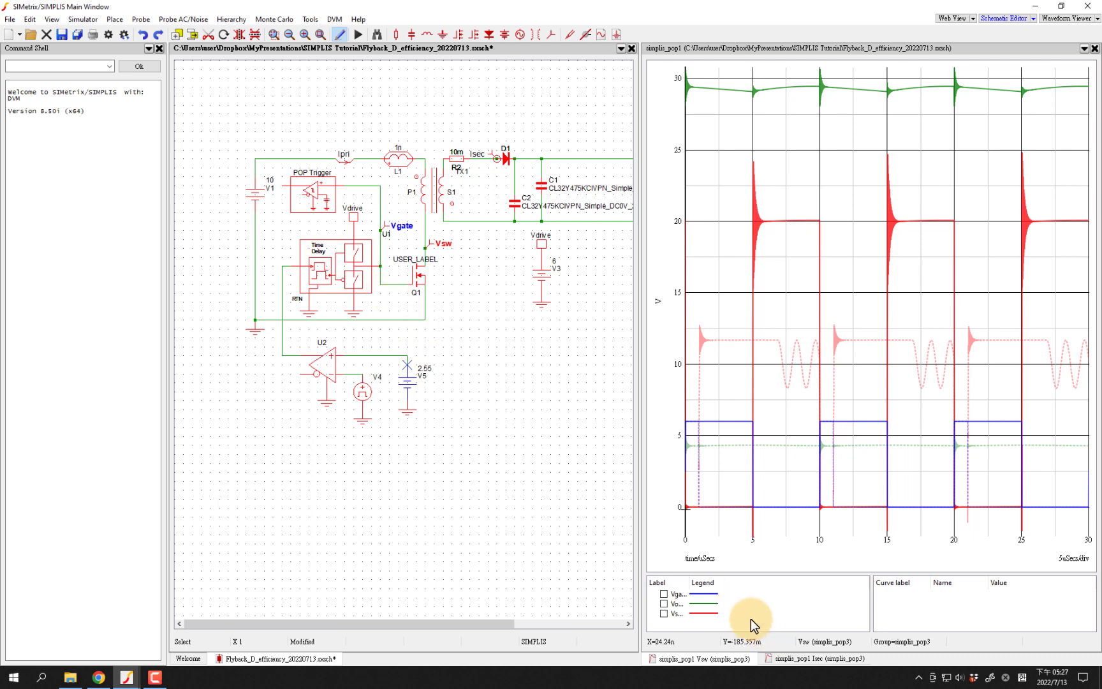
{"action": "left_click", "coordinate": [664, 603]}
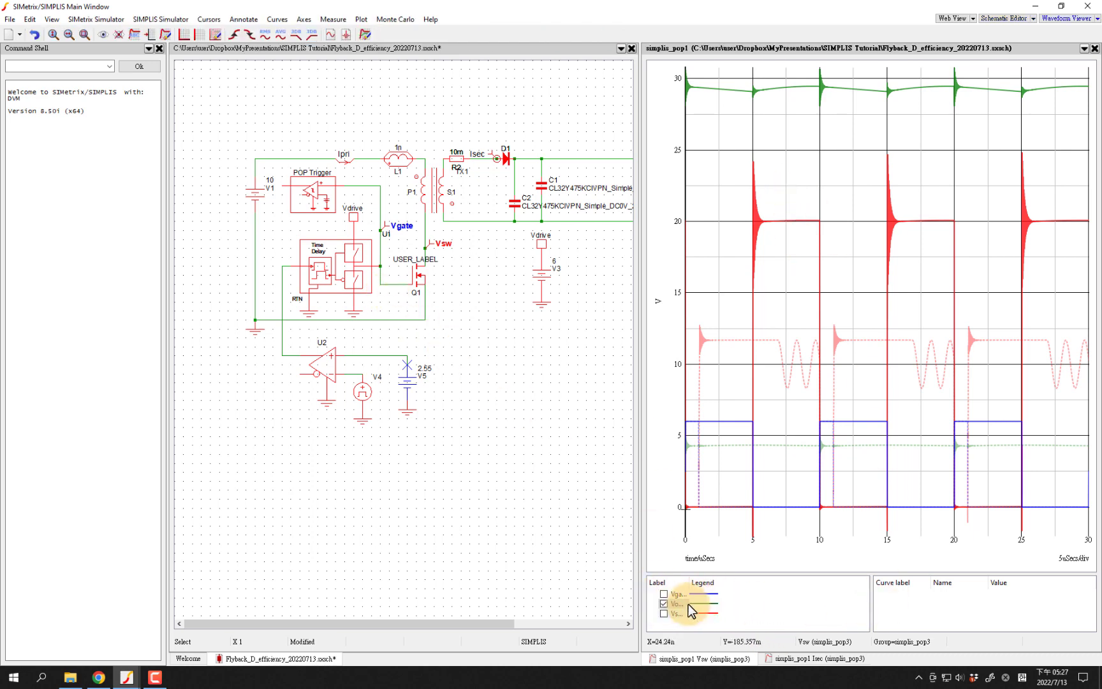
{"action": "left_click", "coordinate": [684, 604]}
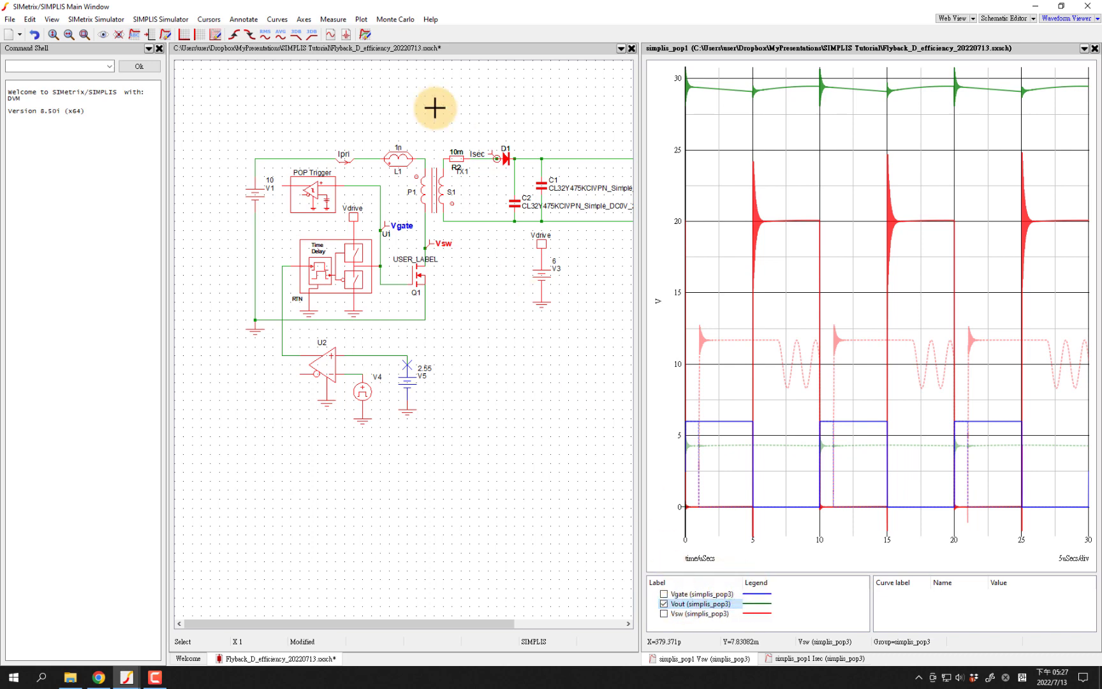
{"action": "left_click", "coordinate": [278, 38]}
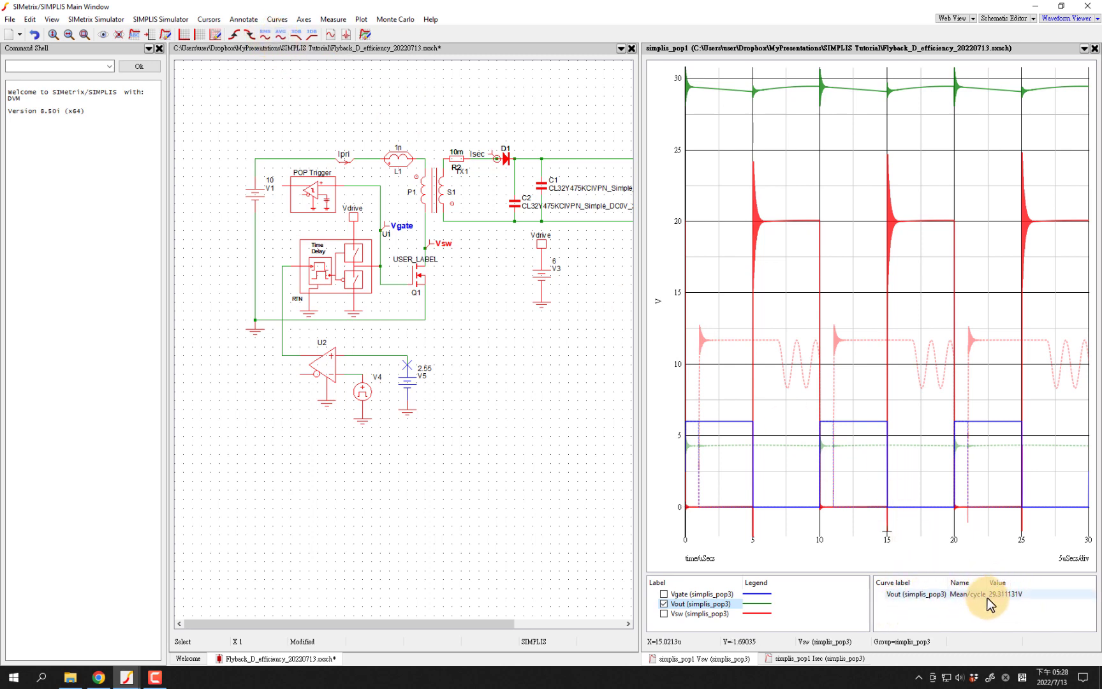
Step: Rerun the simulation with V5 at 2.55 V and display the Vsw voltage graph with the Vout mean per cycle
{"action": "left_click", "coordinate": [446, 358]}
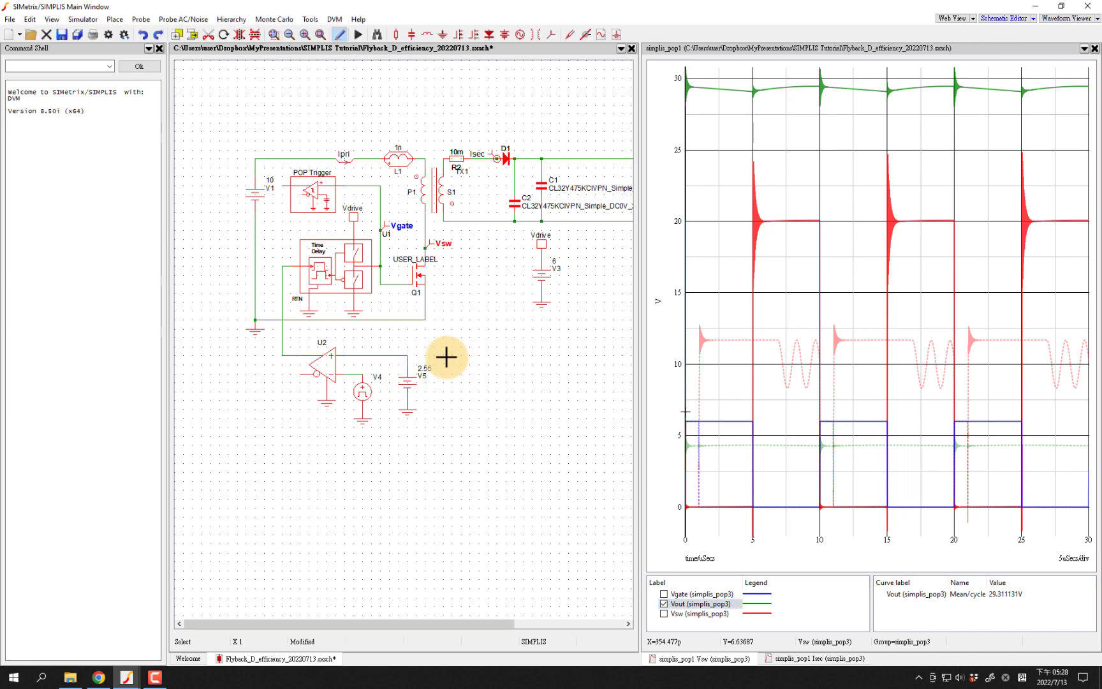
{"action": "left_click", "coordinate": [83, 19]}
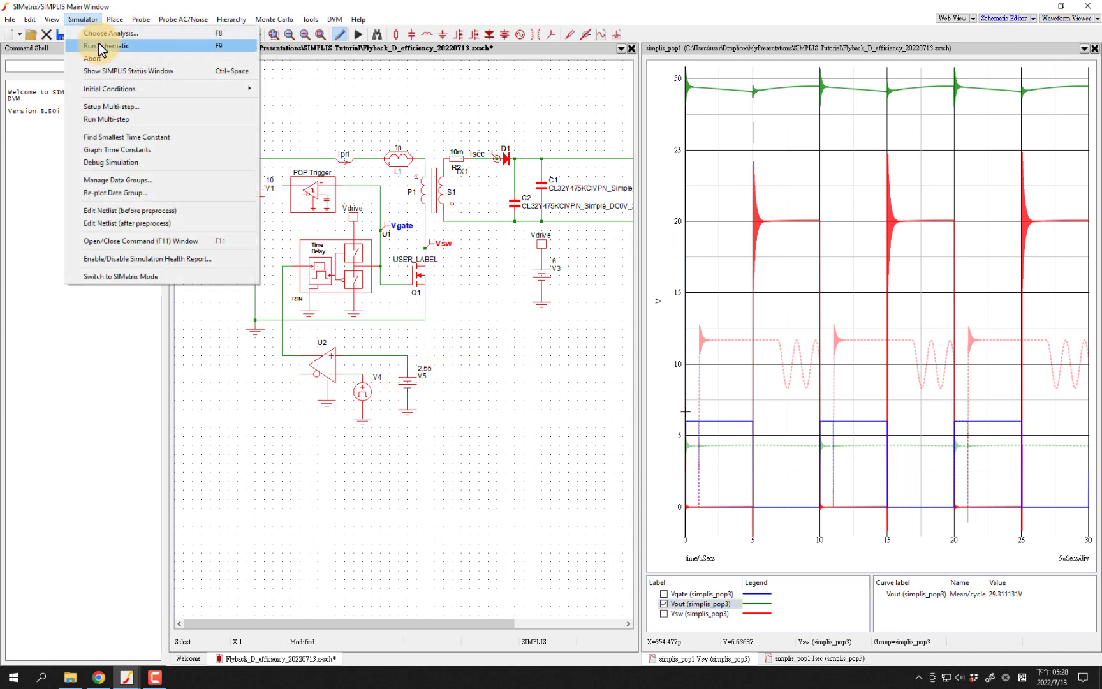
{"action": "left_click", "coordinate": [100, 47]}
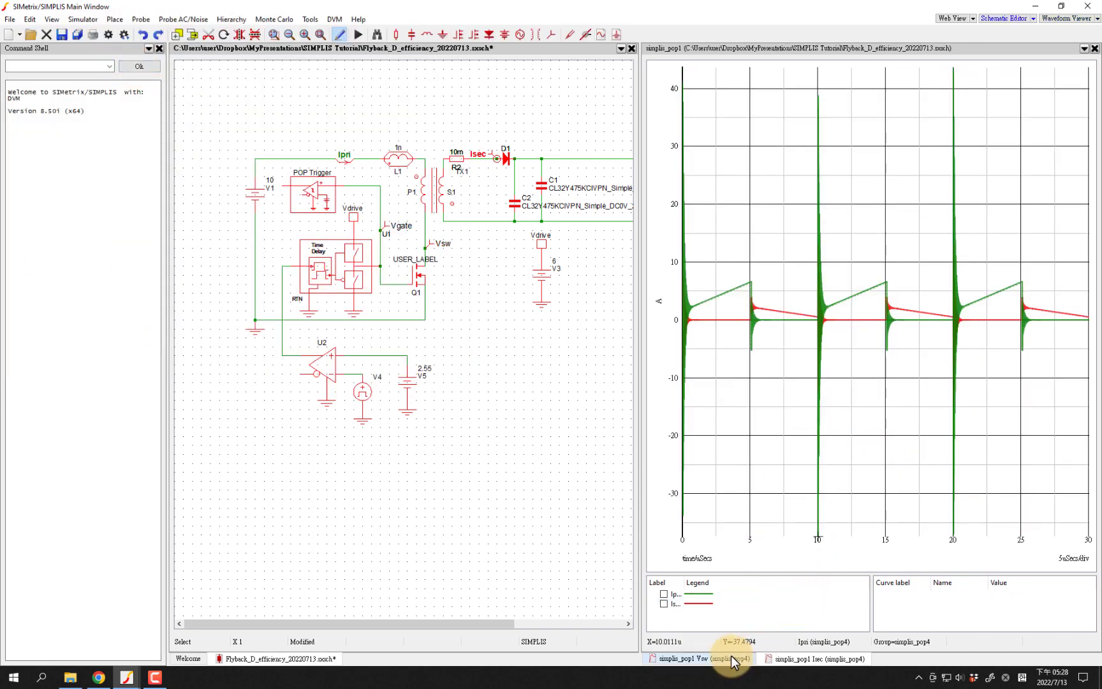
{"action": "left_click", "coordinate": [731, 656]}
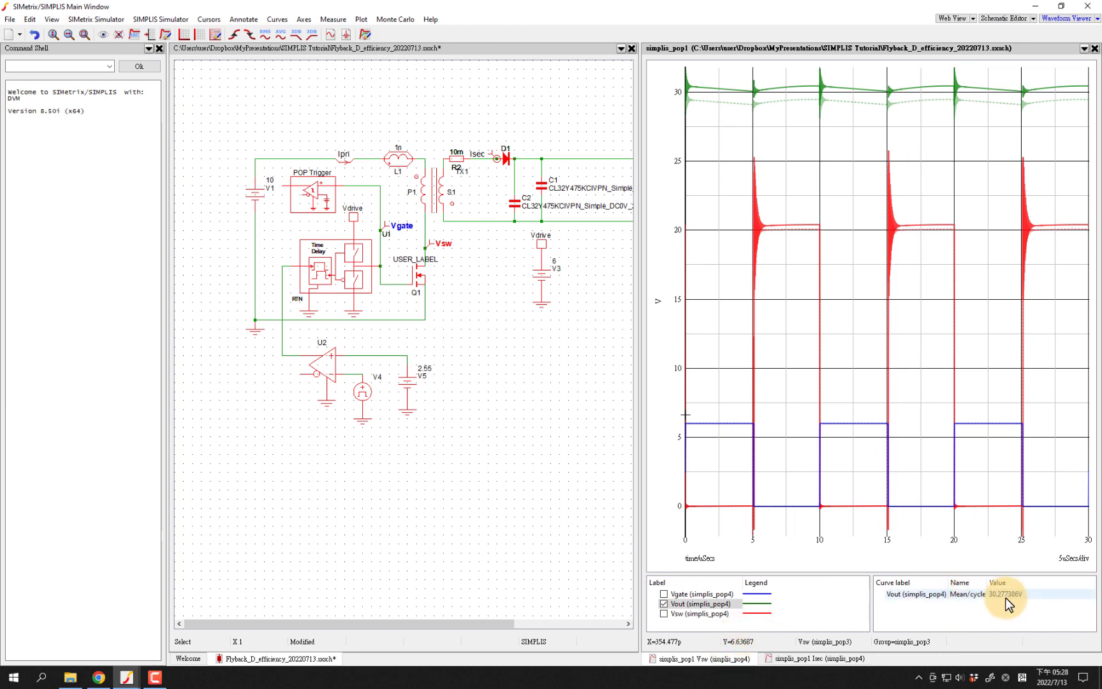
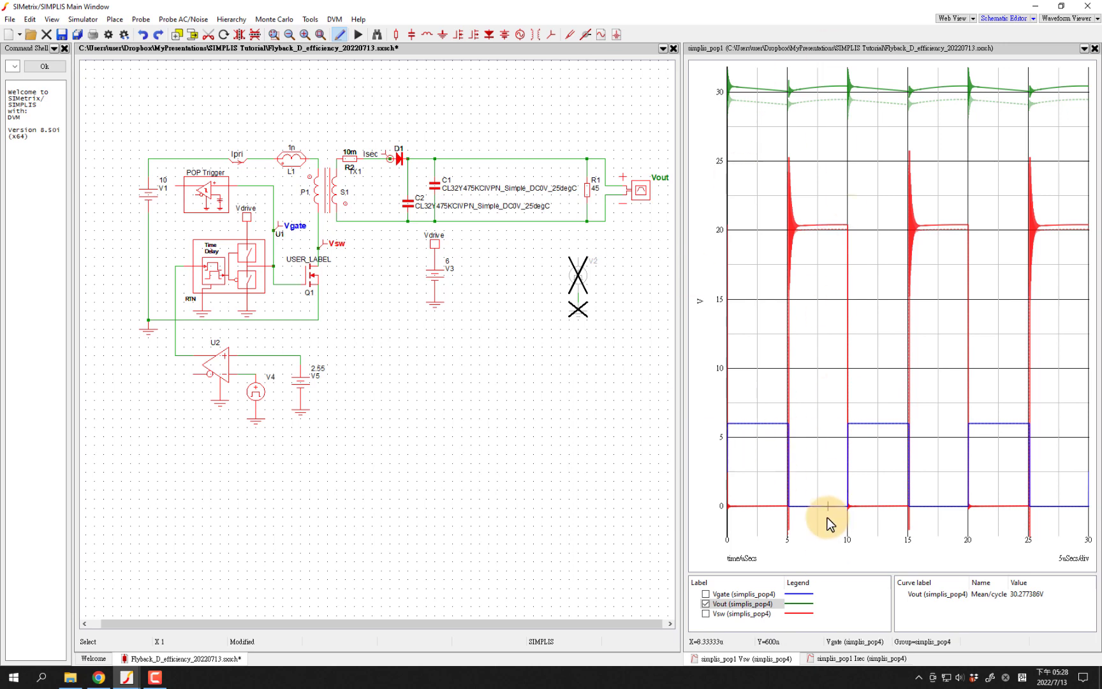
Step: Place Efficiency Calculator power probes on input source V1 and load resistor R1, and shift the output wire between C1 and R1 slightly up
{"action": "left_click", "coordinate": [311, 20]}
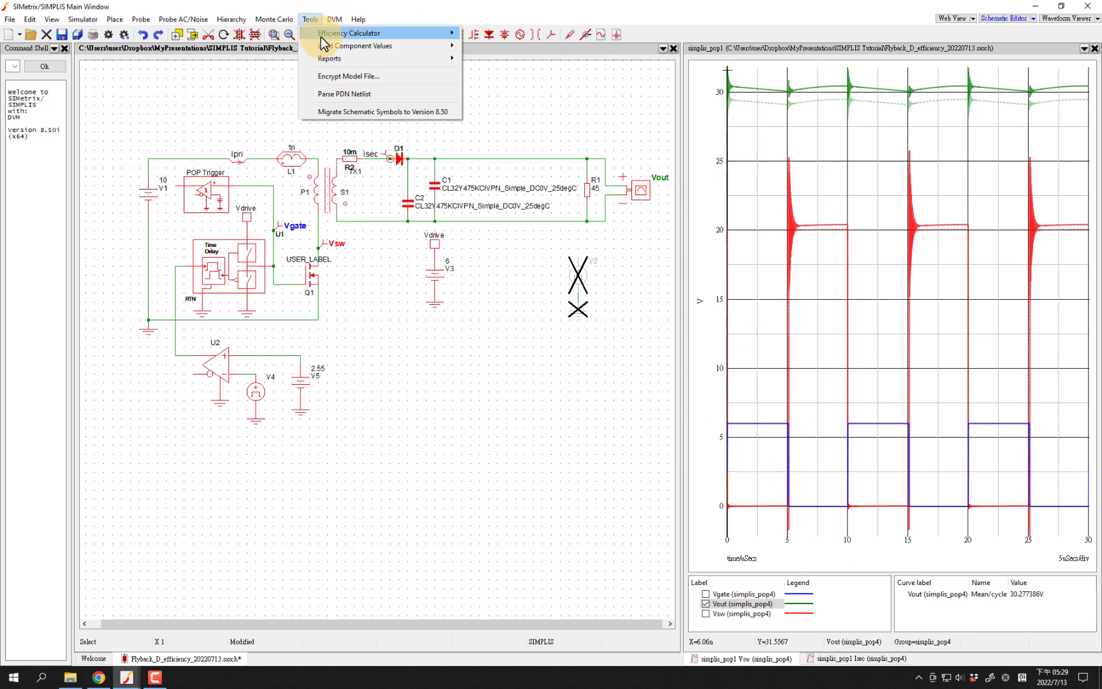
{"action": "mouse_move", "coordinate": [347, 34]}
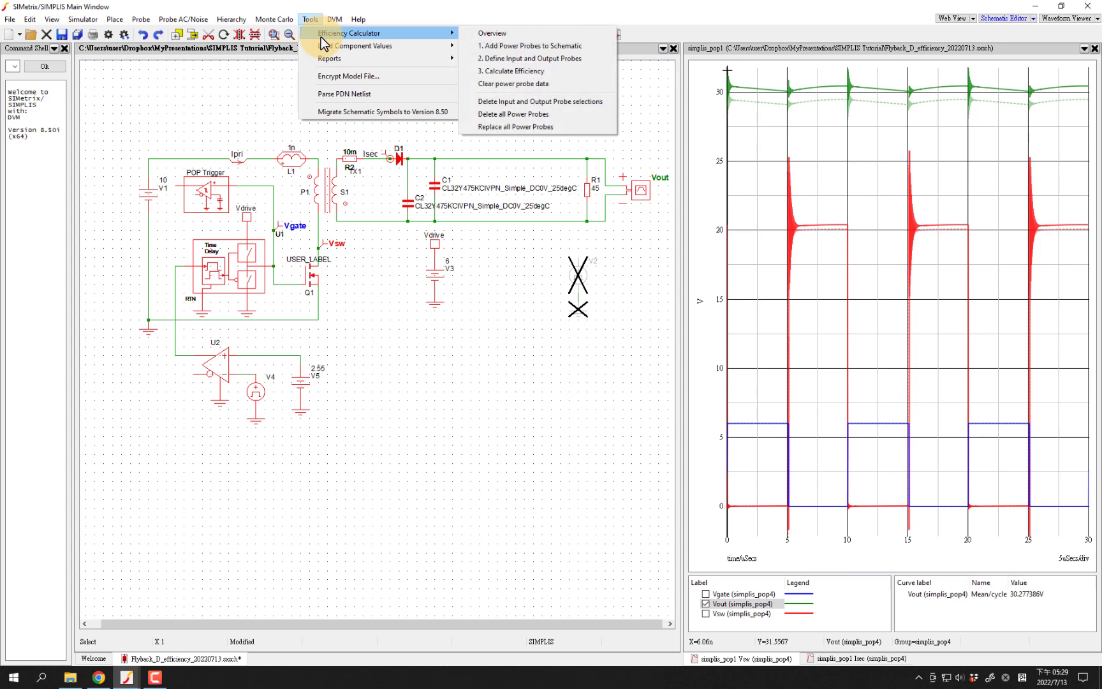
{"action": "left_click", "coordinate": [534, 48]}
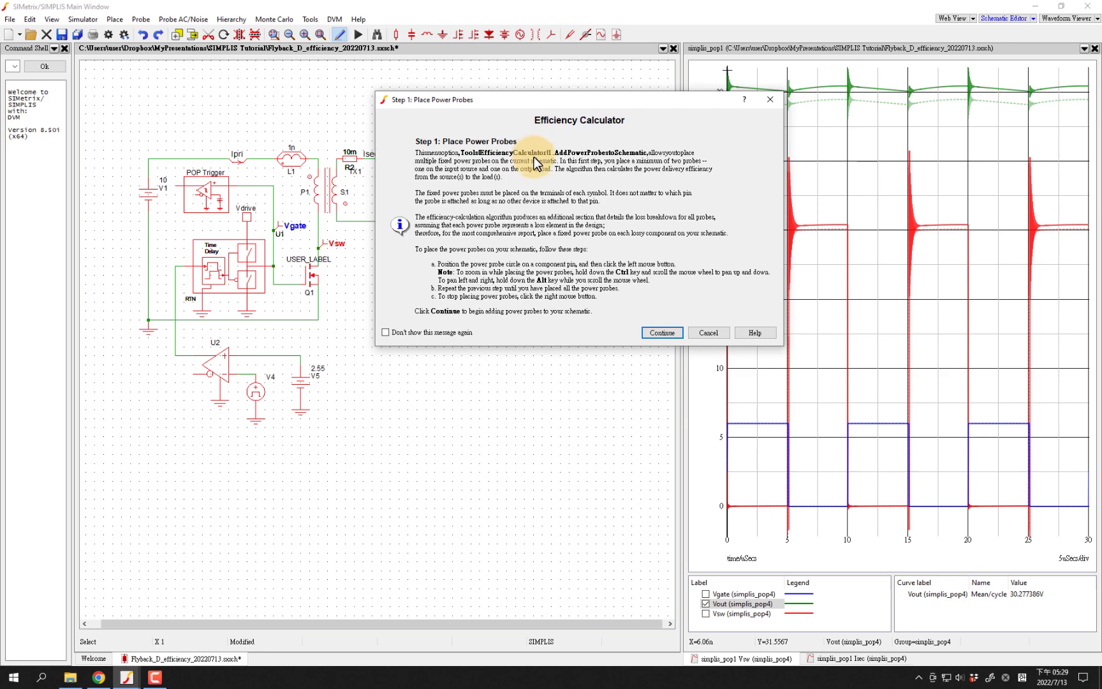
{"action": "left_click", "coordinate": [660, 332]}
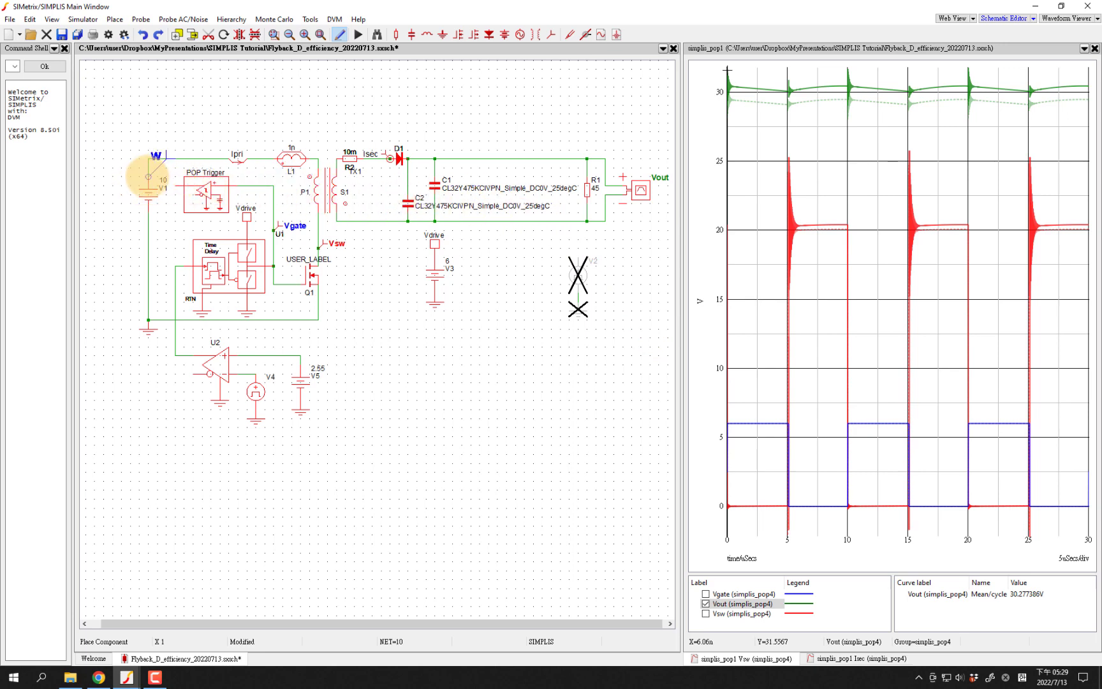
{"action": "key", "text": "shift+F5"}
{"action": "left_click", "coordinate": [148, 177]}
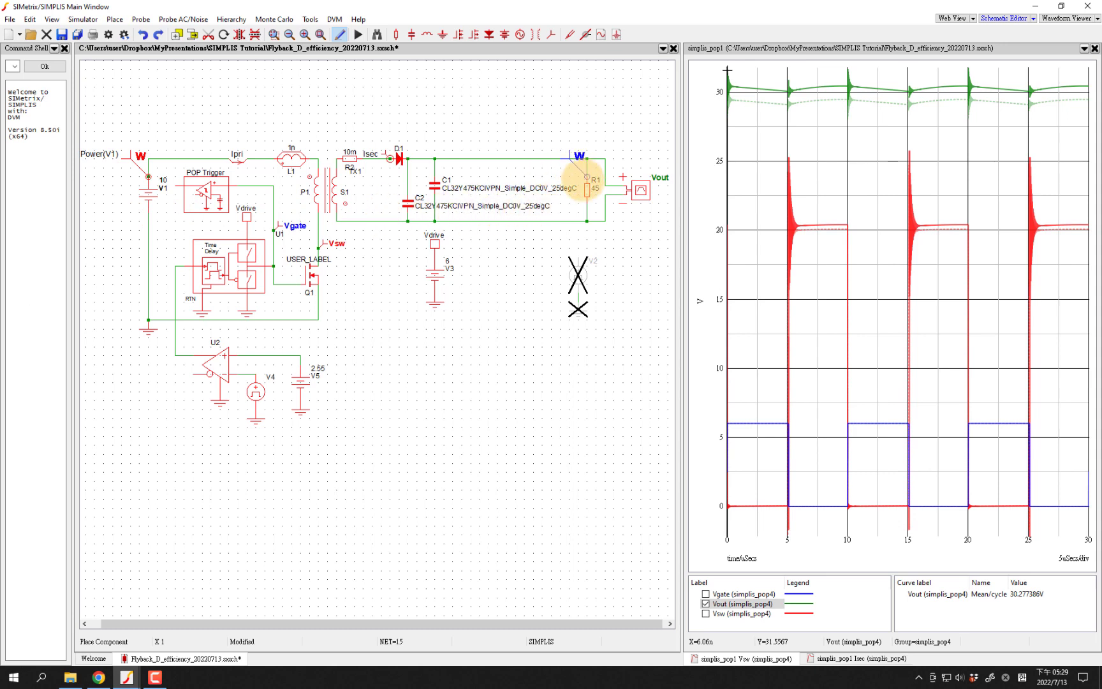
{"action": "left_click", "coordinate": [587, 177]}
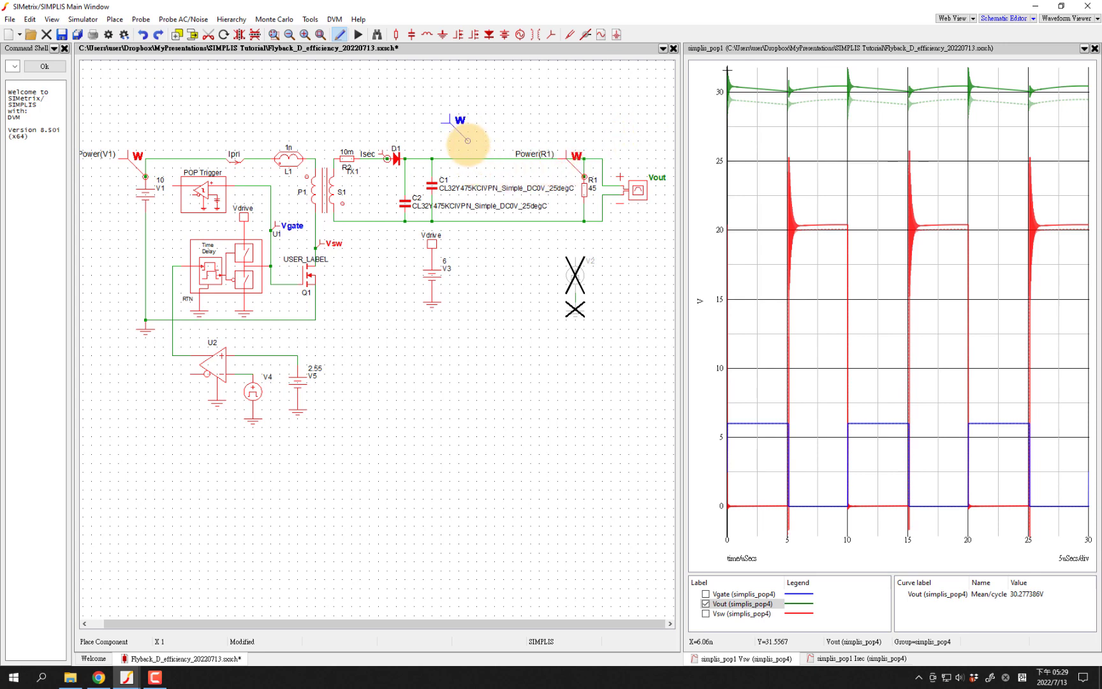
{"action": "key", "text": "Escape"}
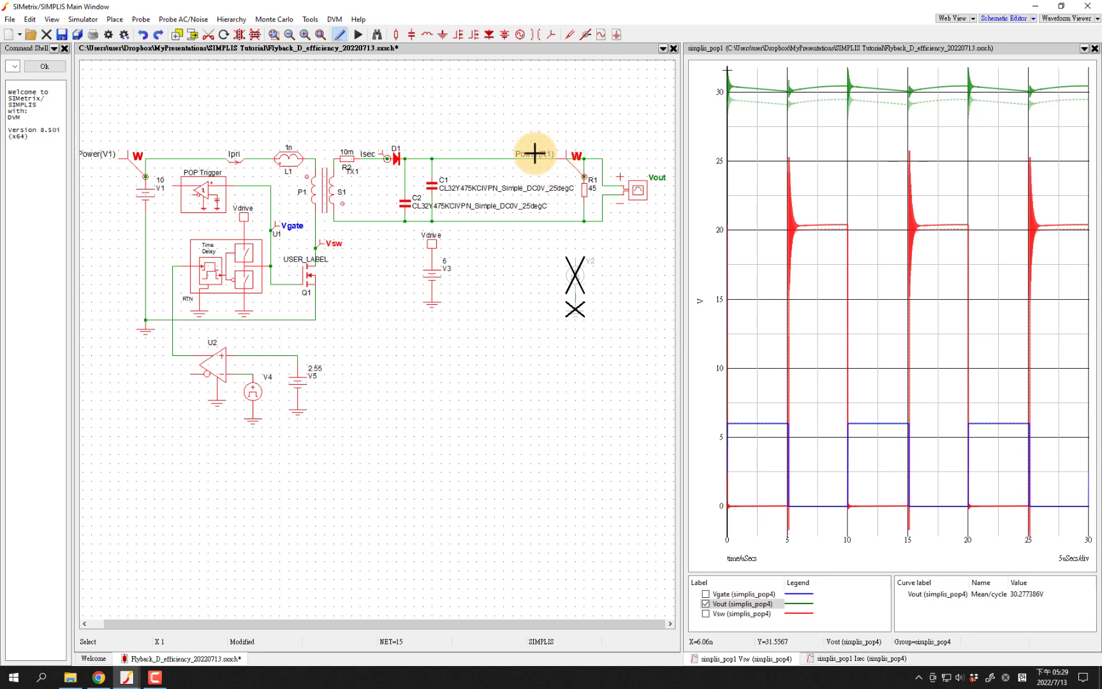
{"action": "left_click_drag", "start_coordinate": [515, 158], "coordinate": [512, 152]}
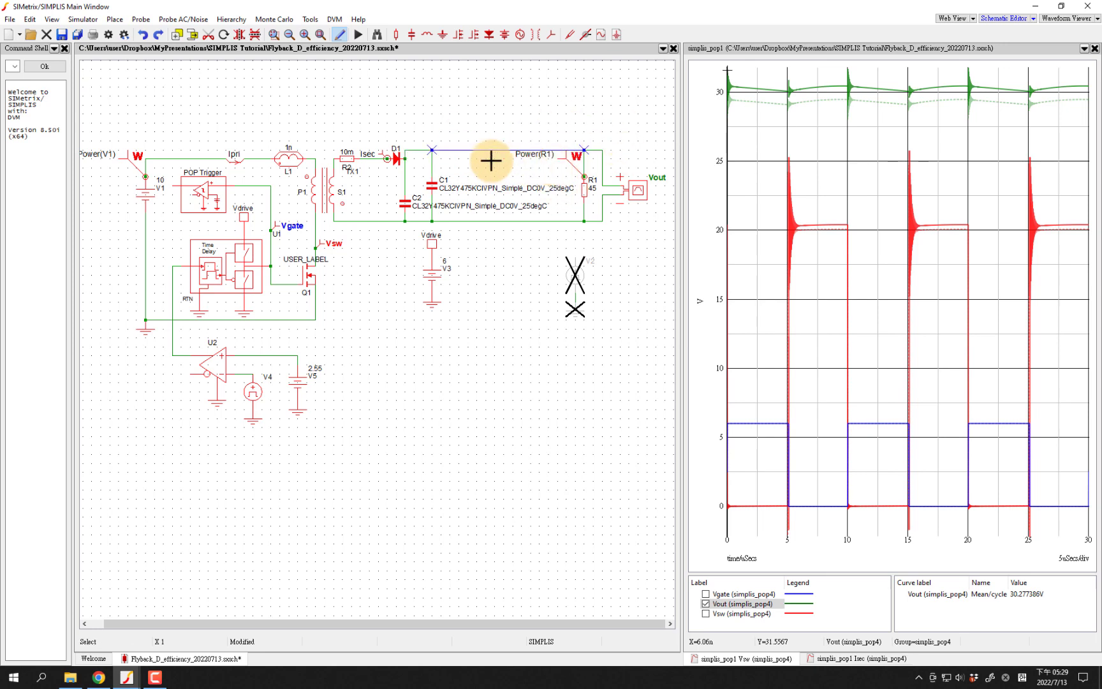
Step: Change the power probes' curve labels to Pin for source V1 and Pout for load R1
{"action": "double_click", "coordinate": [129, 157]}
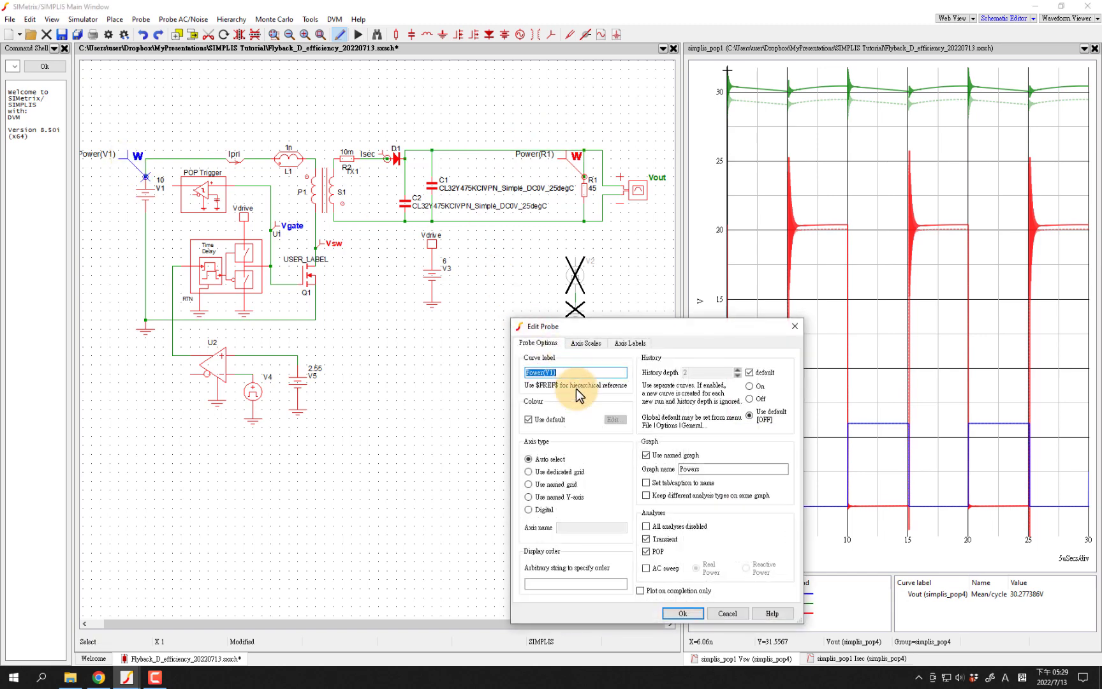
{"action": "type", "text": "Pin"}
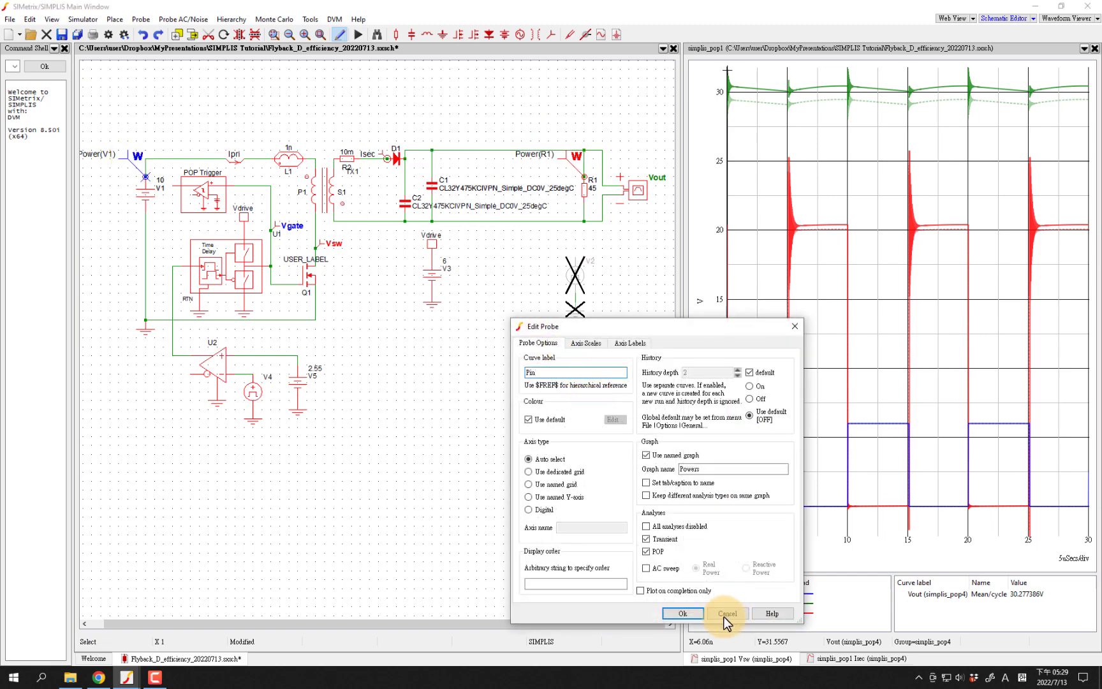
{"action": "left_click", "coordinate": [680, 613]}
{"action": "double_click", "coordinate": [562, 155]}
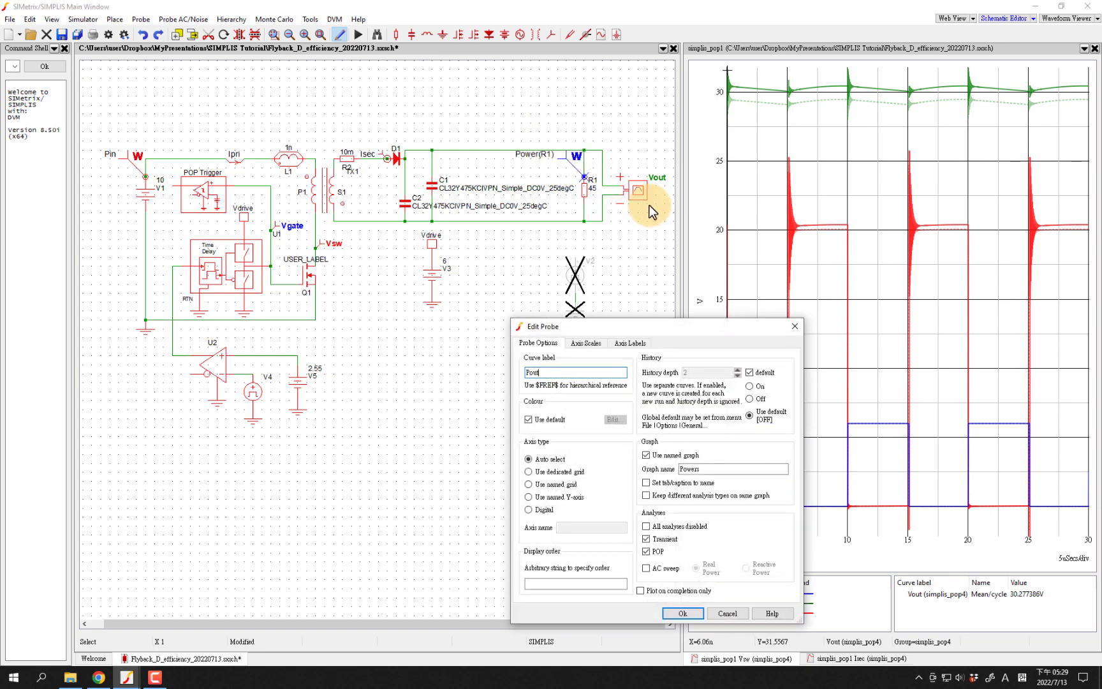
{"action": "left_click", "coordinate": [684, 613]}
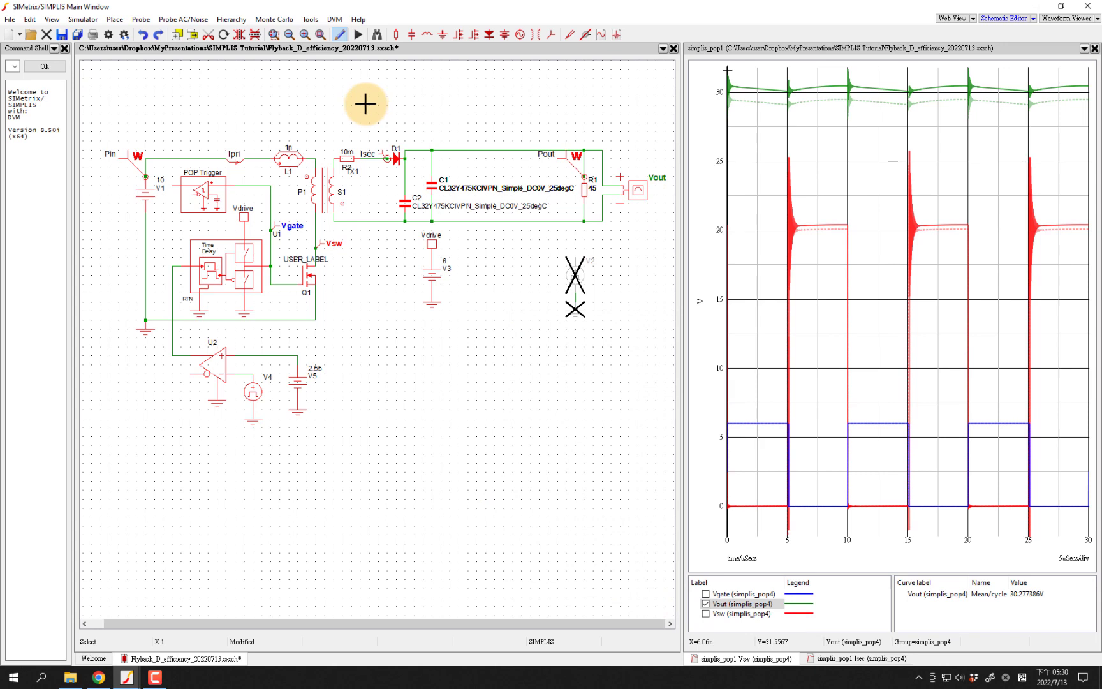
Step: Define Pin as the input probe and Pout as the output probe in the Efficiency Calculator
{"action": "left_click", "coordinate": [310, 19]}
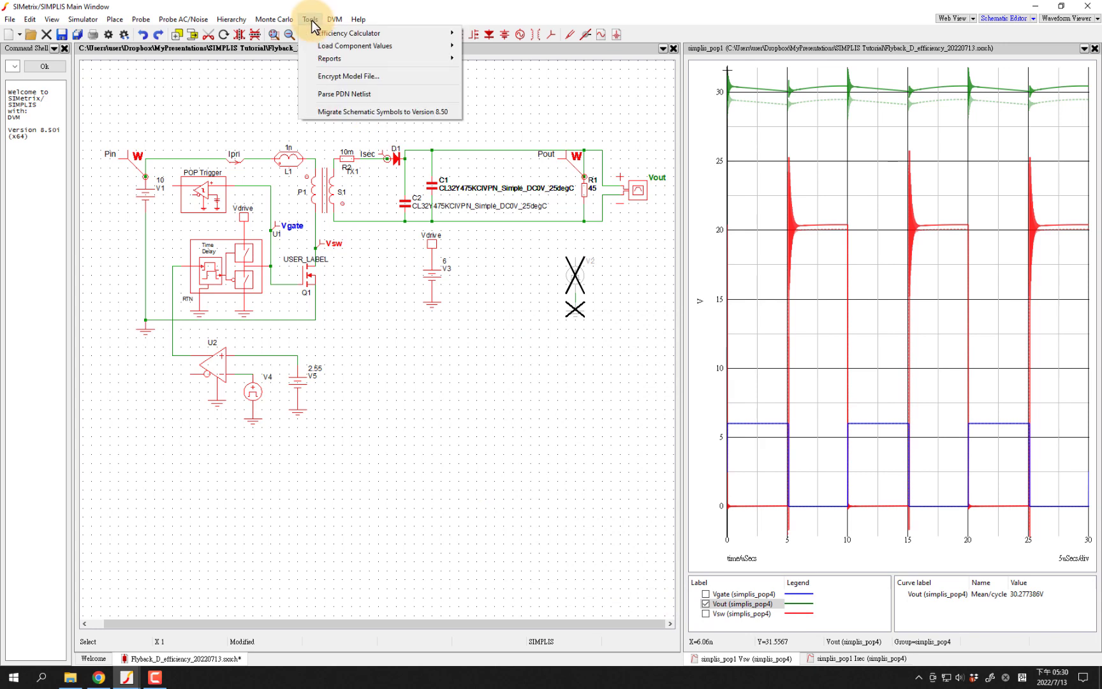
{"action": "mouse_move", "coordinate": [319, 33]}
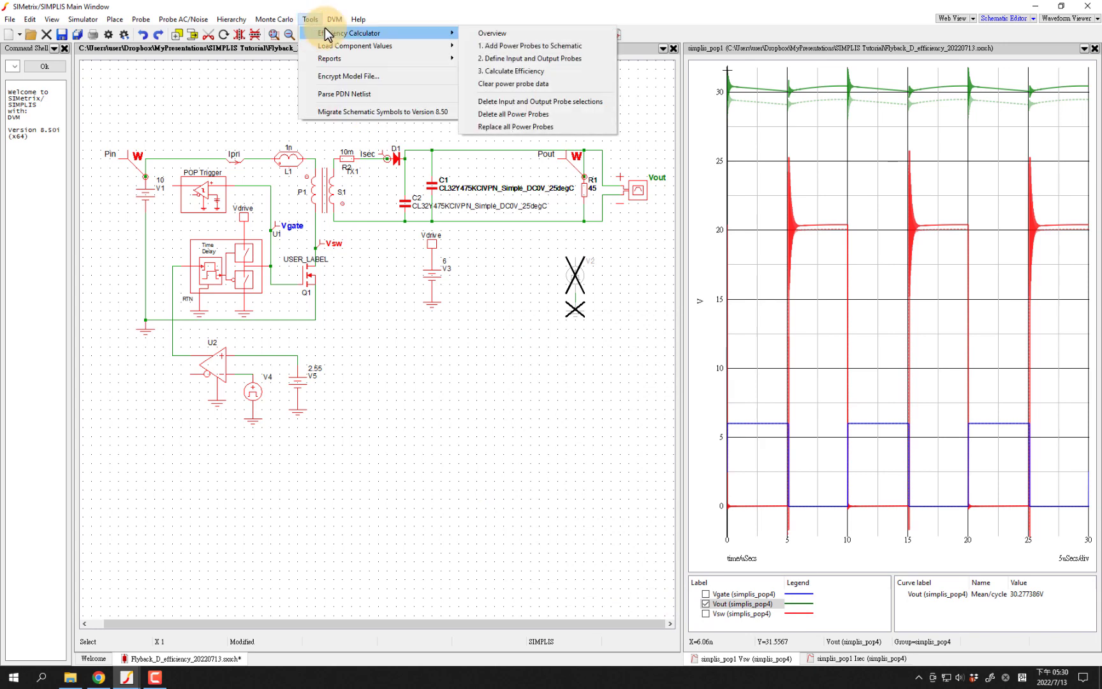
{"action": "left_click", "coordinate": [511, 63]}
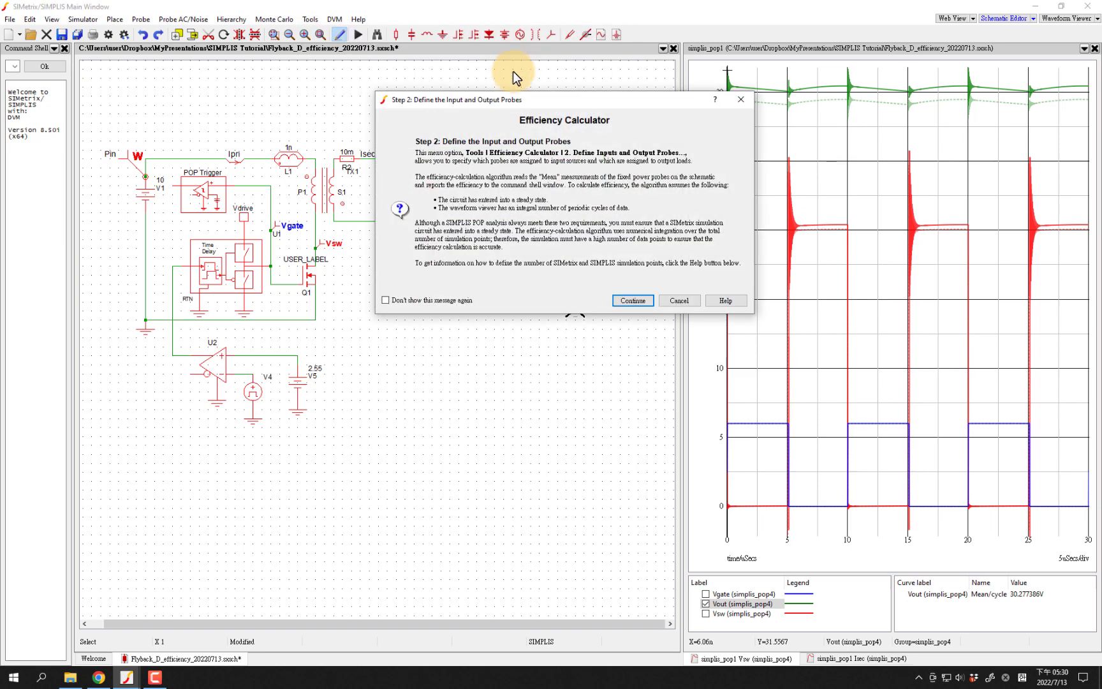
{"action": "left_click", "coordinate": [633, 300]}
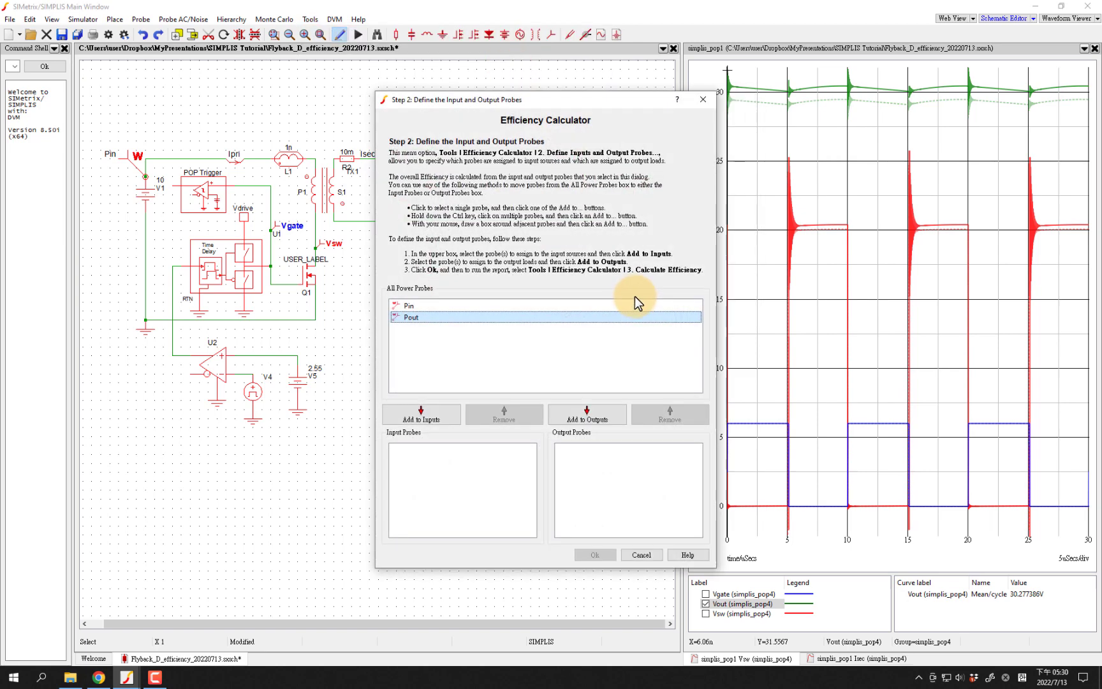
{"action": "left_click", "coordinate": [449, 305]}
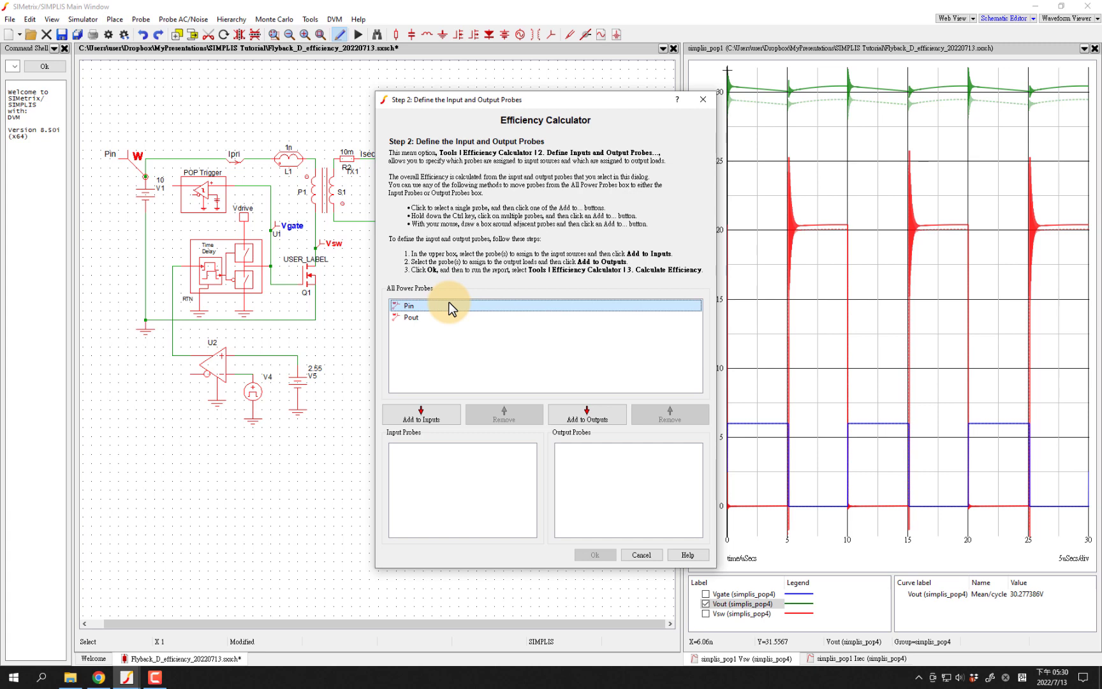
{"action": "left_click", "coordinate": [423, 411]}
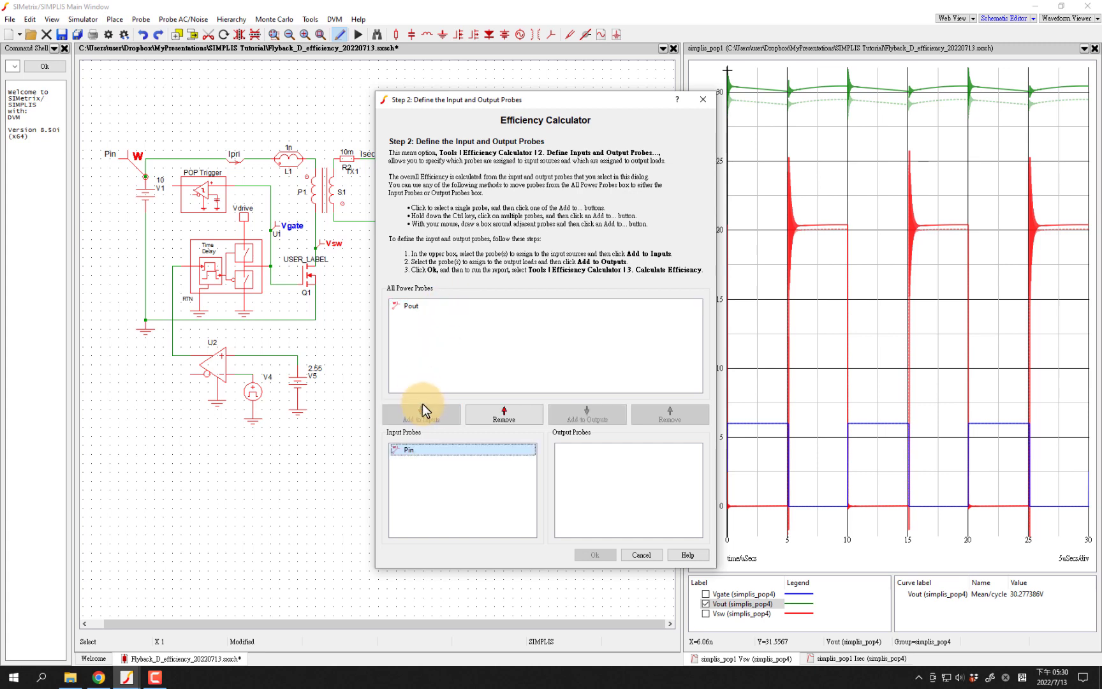
{"action": "left_click", "coordinate": [414, 308]}
{"action": "left_click", "coordinate": [604, 414]}
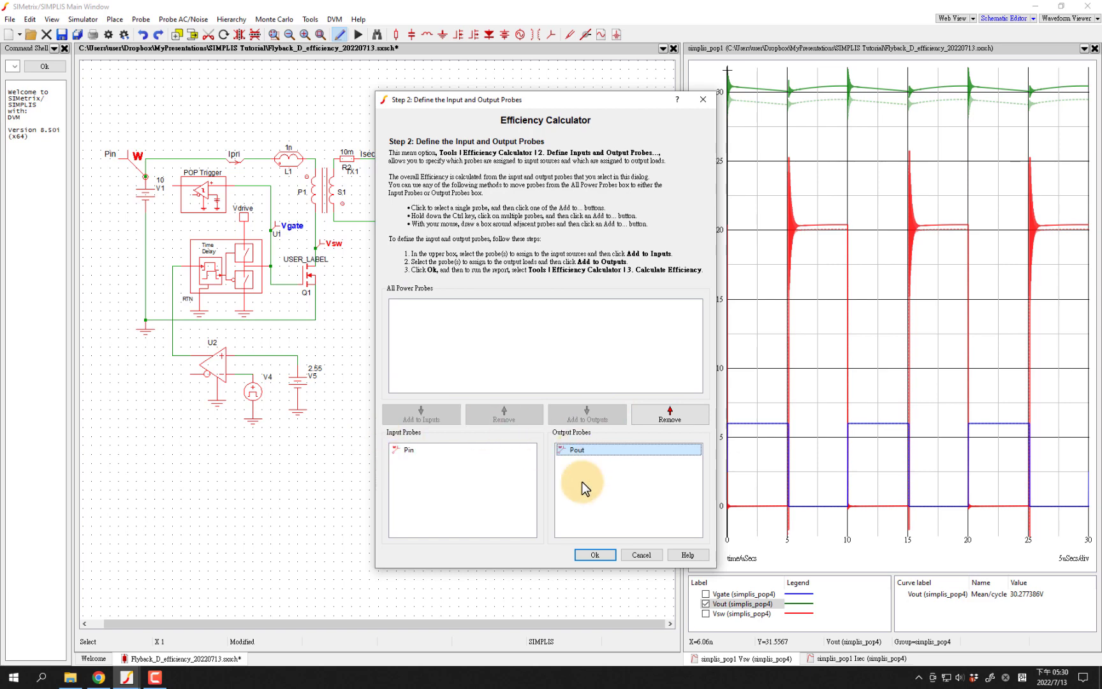
{"action": "left_click", "coordinate": [592, 555]}
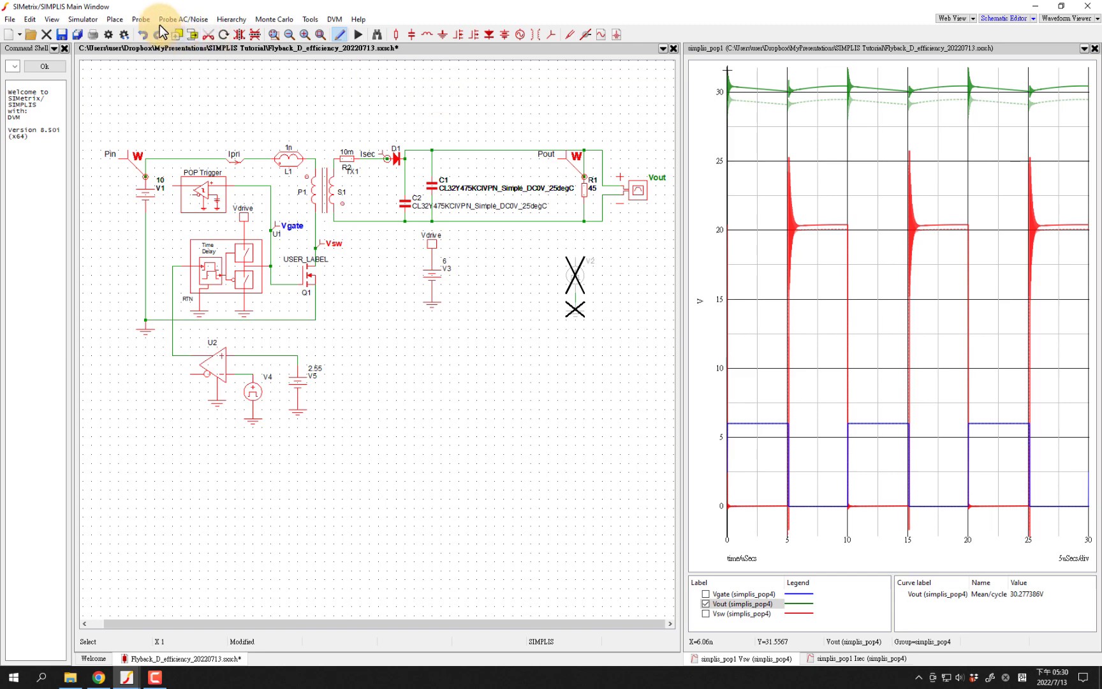
Step: Try to run the simulation with the assigned Pin and Pout power probes
{"action": "left_click", "coordinate": [83, 19]}
{"action": "left_click", "coordinate": [102, 46]}
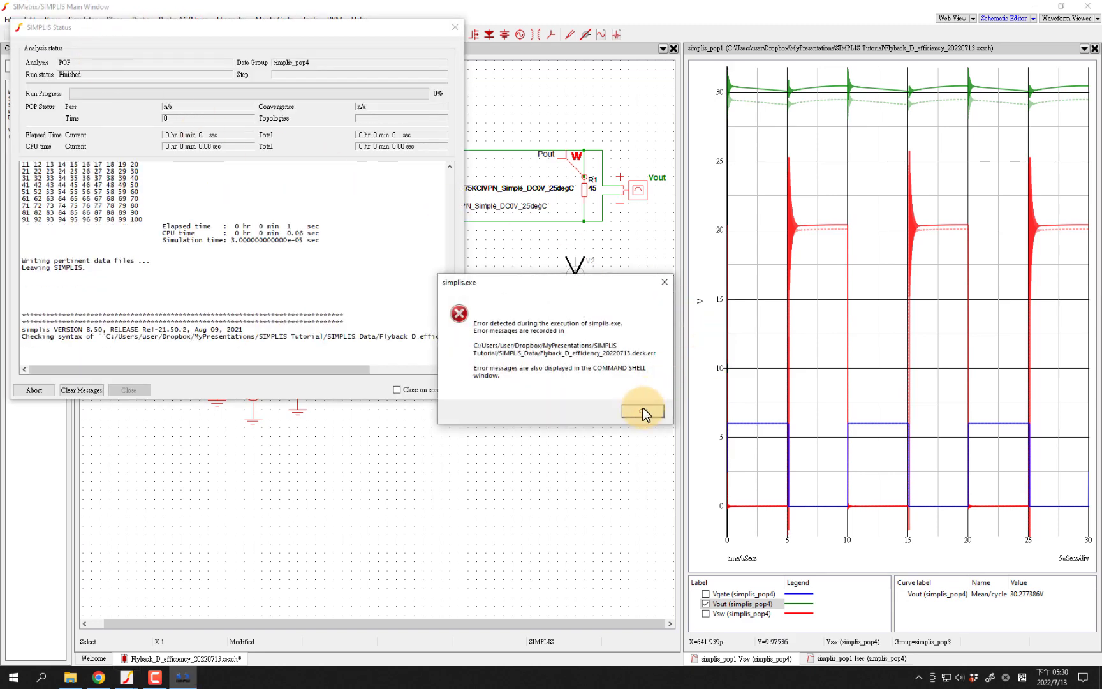
{"action": "left_click", "coordinate": [643, 411]}
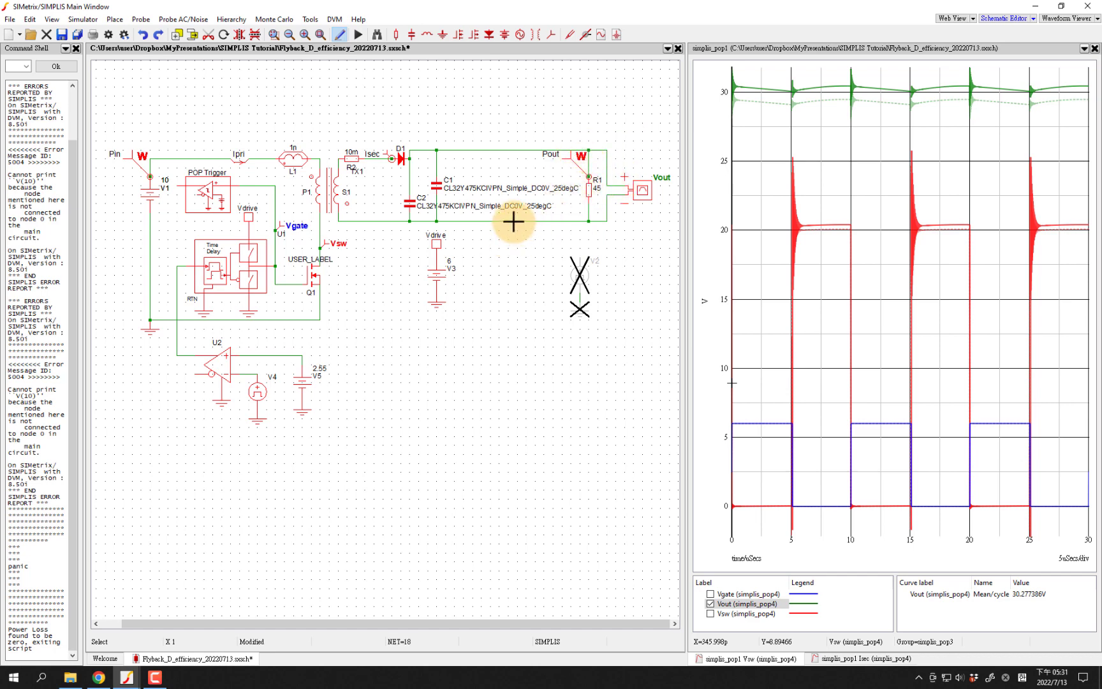
Step: Place a ground on the secondary return wire between C1 and R1 and save the schematic
{"action": "key", "text": "g"}
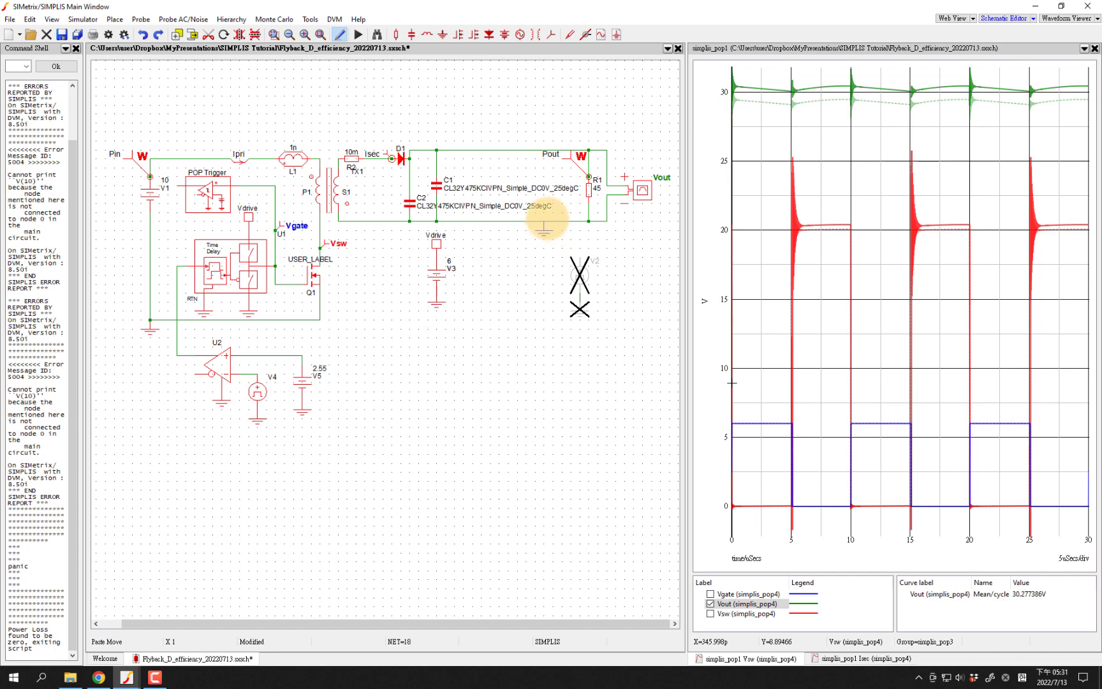
{"action": "left_click", "coordinate": [544, 219]}
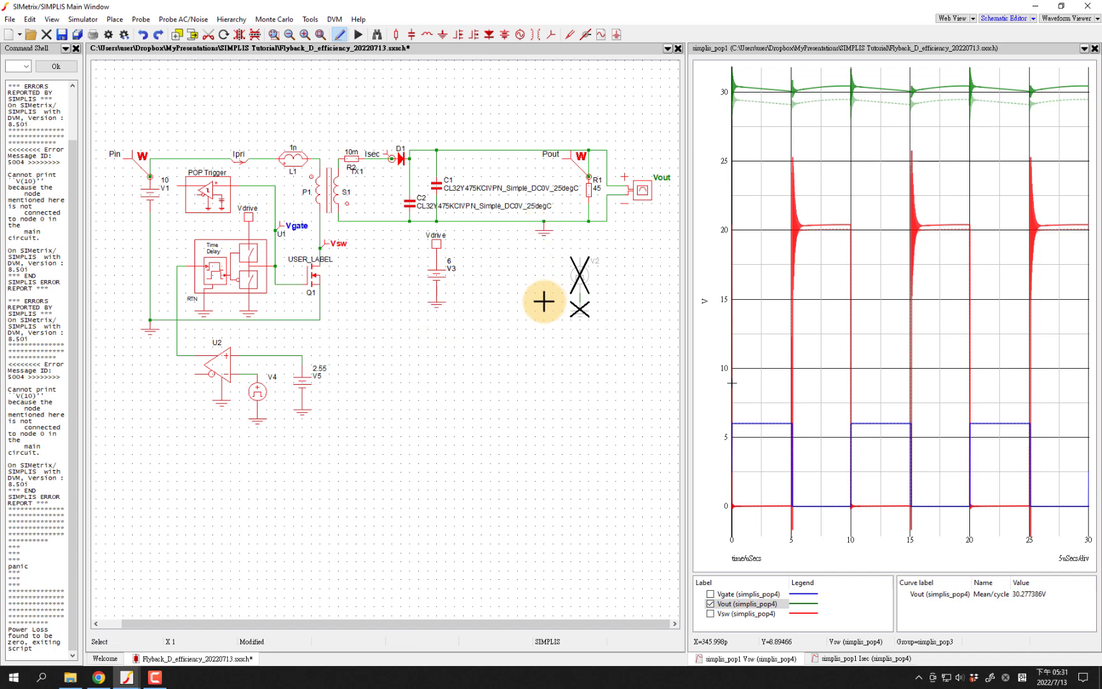
{"action": "key", "text": "ctrl+s"}
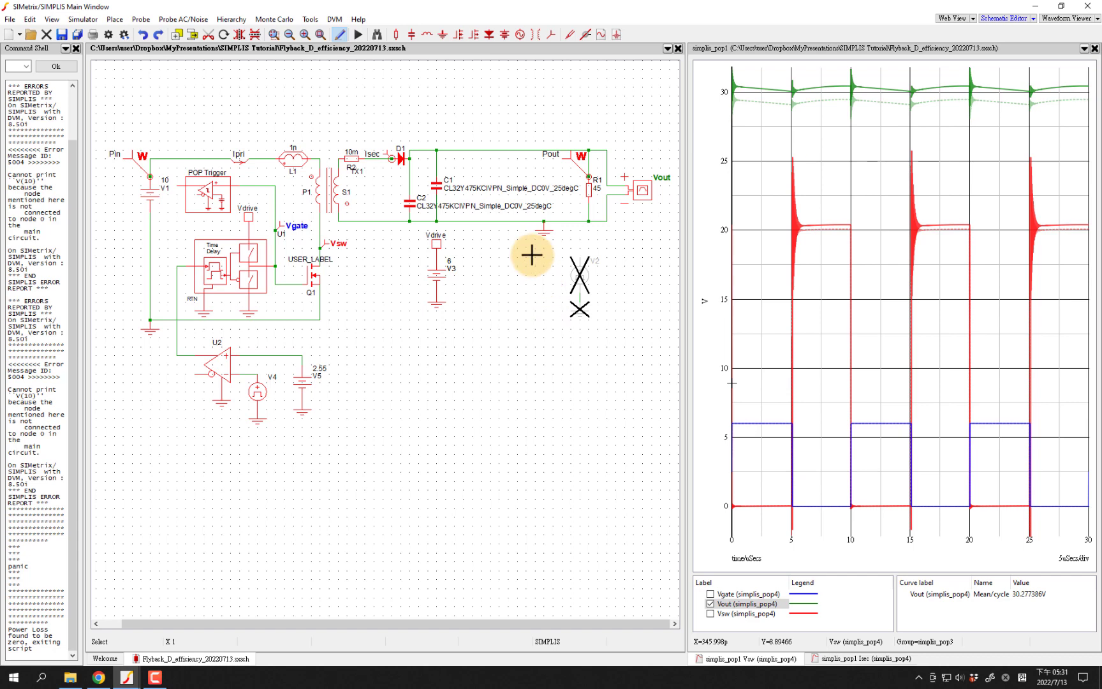
Step: Rerun the simulation with the secondary side grounded and display the power graph with the Pin and Pout curves
{"action": "left_click", "coordinate": [83, 19]}
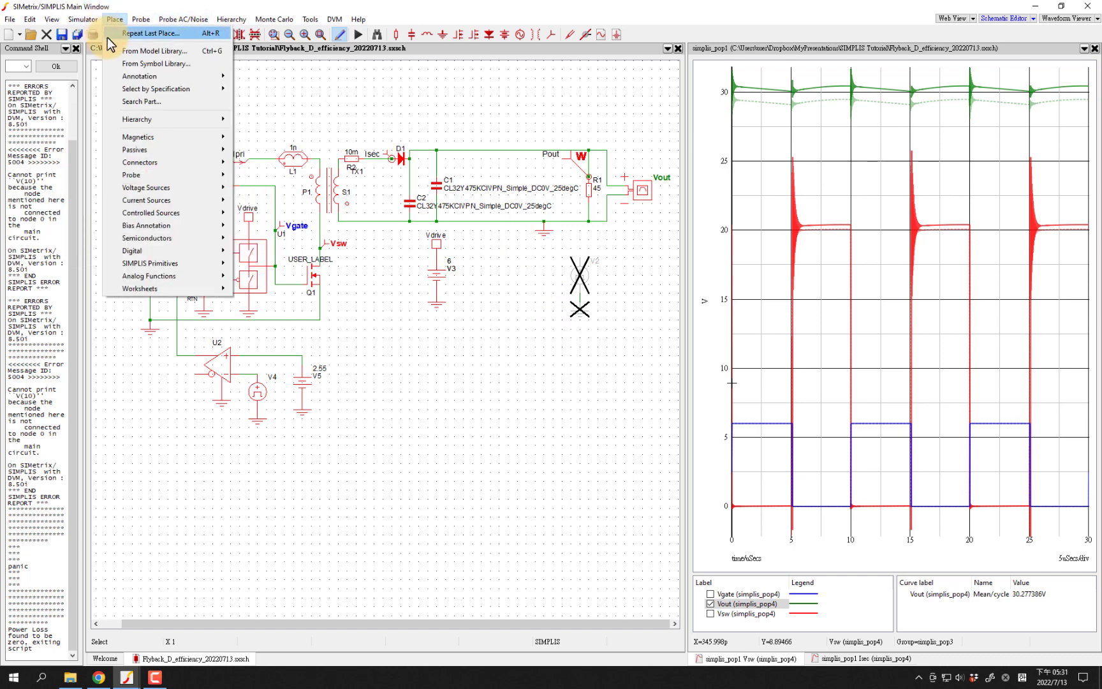
{"action": "left_click", "coordinate": [94, 46]}
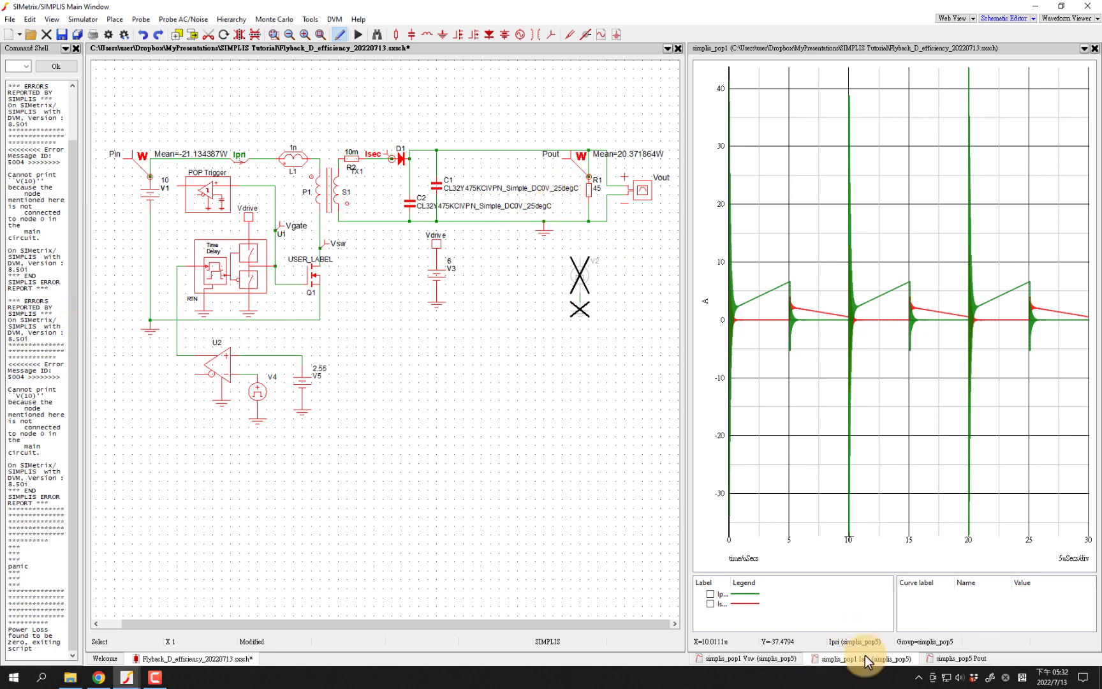
{"action": "left_click", "coordinate": [846, 664]}
{"action": "left_click", "coordinate": [960, 661]}
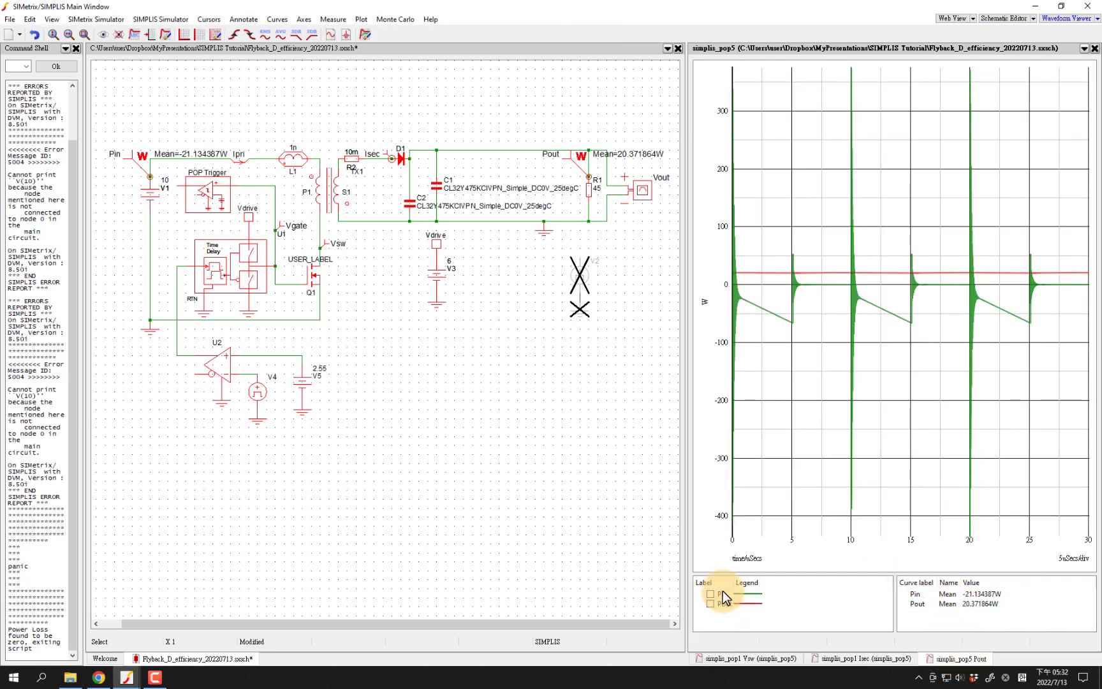
Step: Widen the waveform viewer and examine the mean measurements of the Pin and Pout curves
{"action": "key", "text": "F12"}
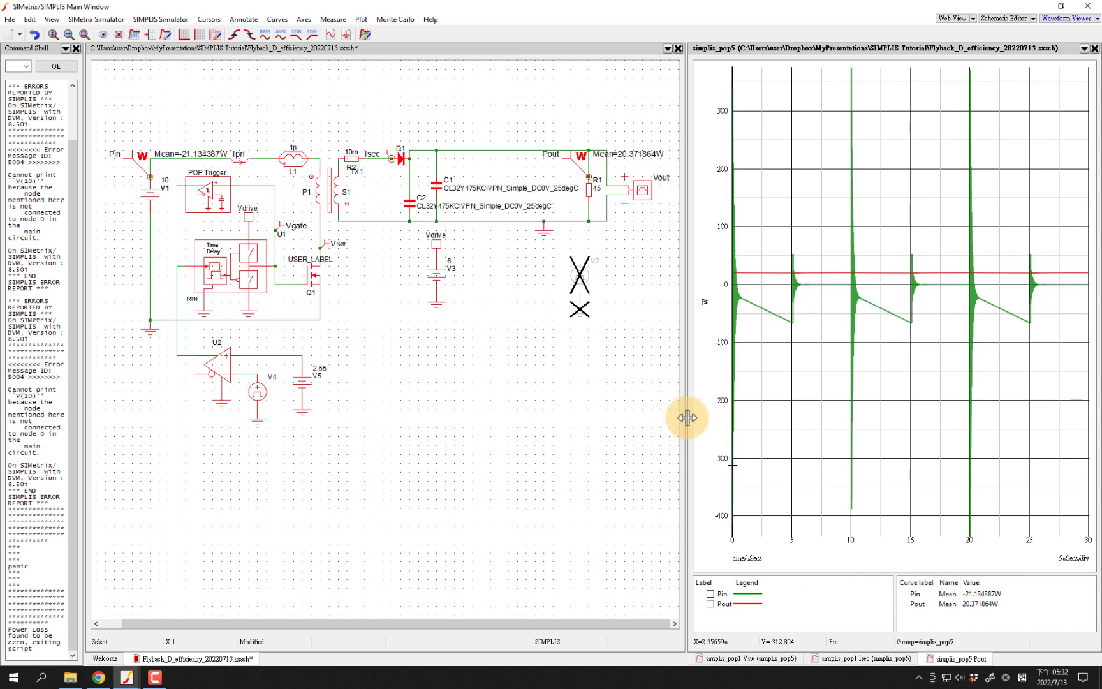
{"action": "left_click_drag", "start_coordinate": [687, 416], "coordinate": [609, 420]}
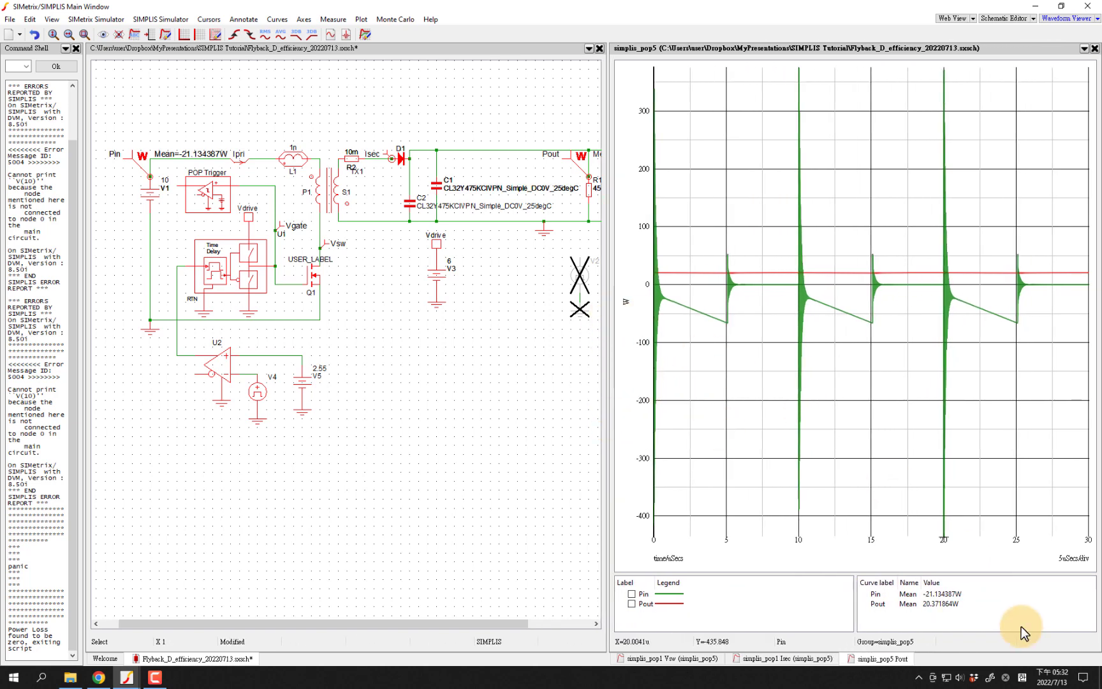
{"action": "left_click", "coordinate": [911, 594]}
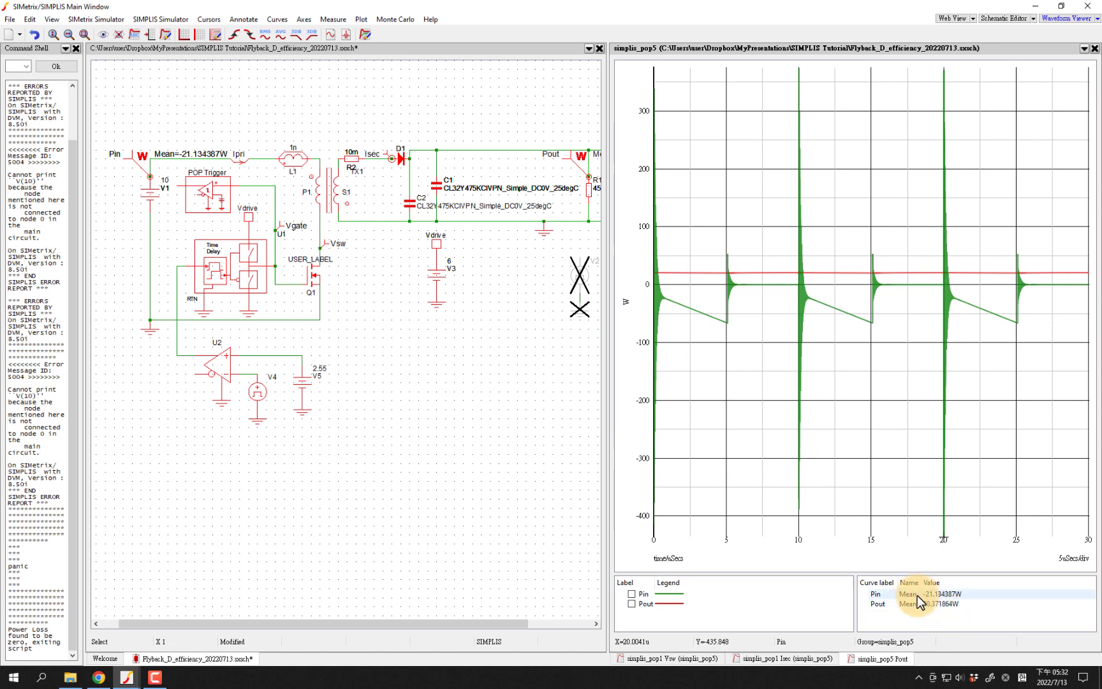
{"action": "left_click", "coordinate": [914, 604]}
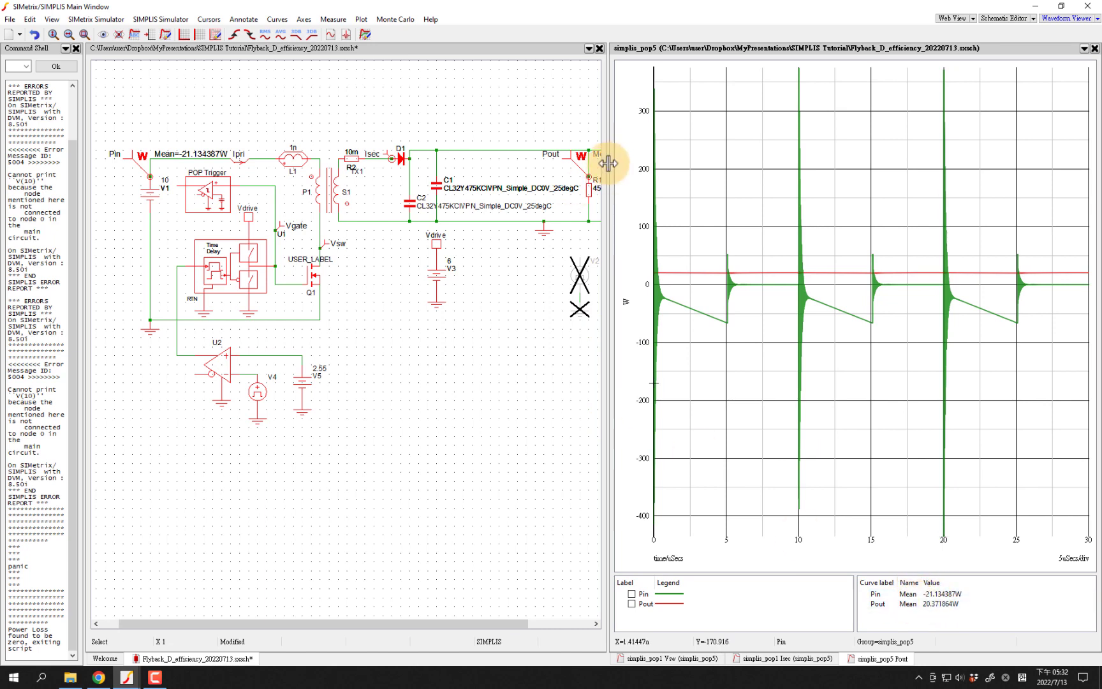
{"action": "left_click", "coordinate": [913, 592]}
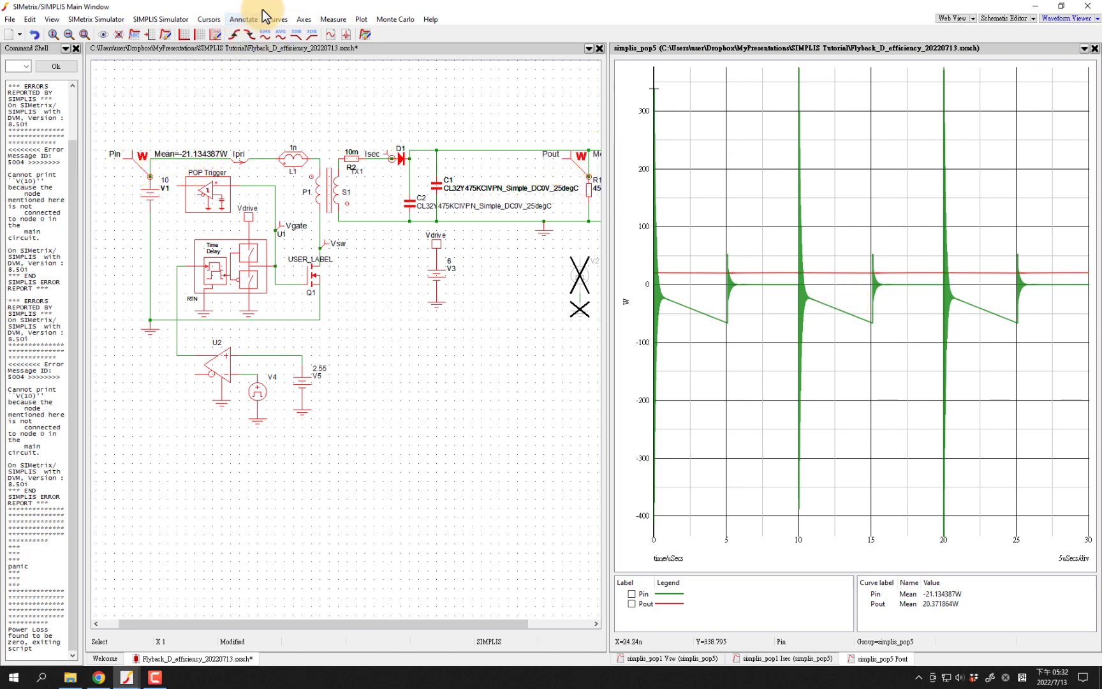
{"action": "left_click", "coordinate": [329, 19]}
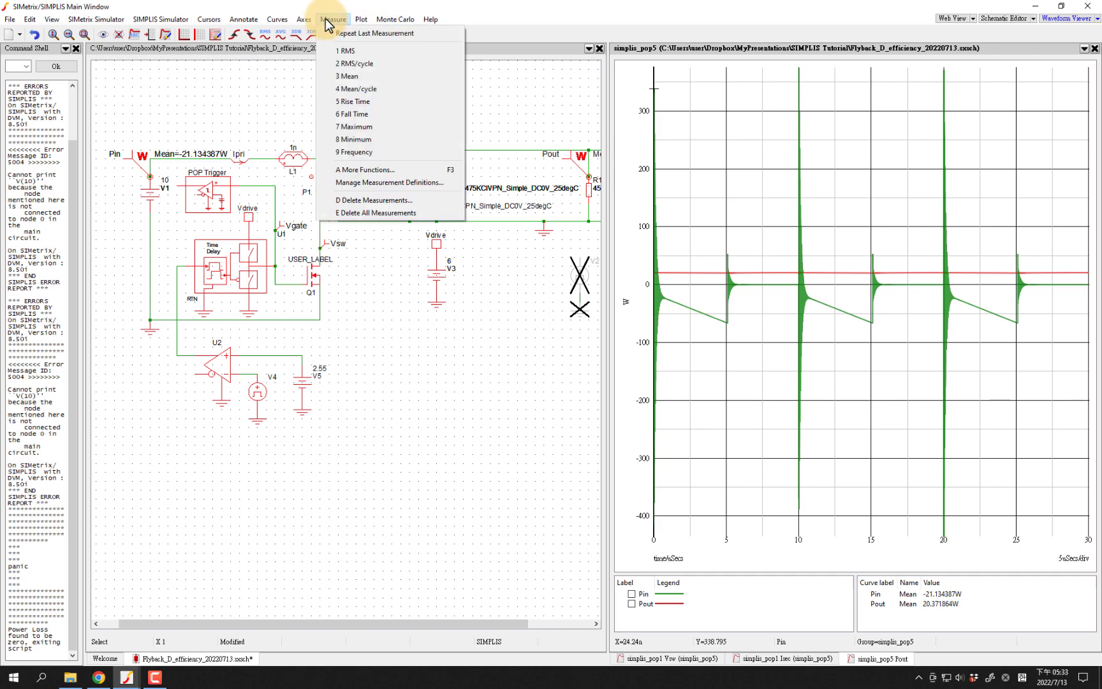
{"action": "left_click", "coordinate": [284, 89]}
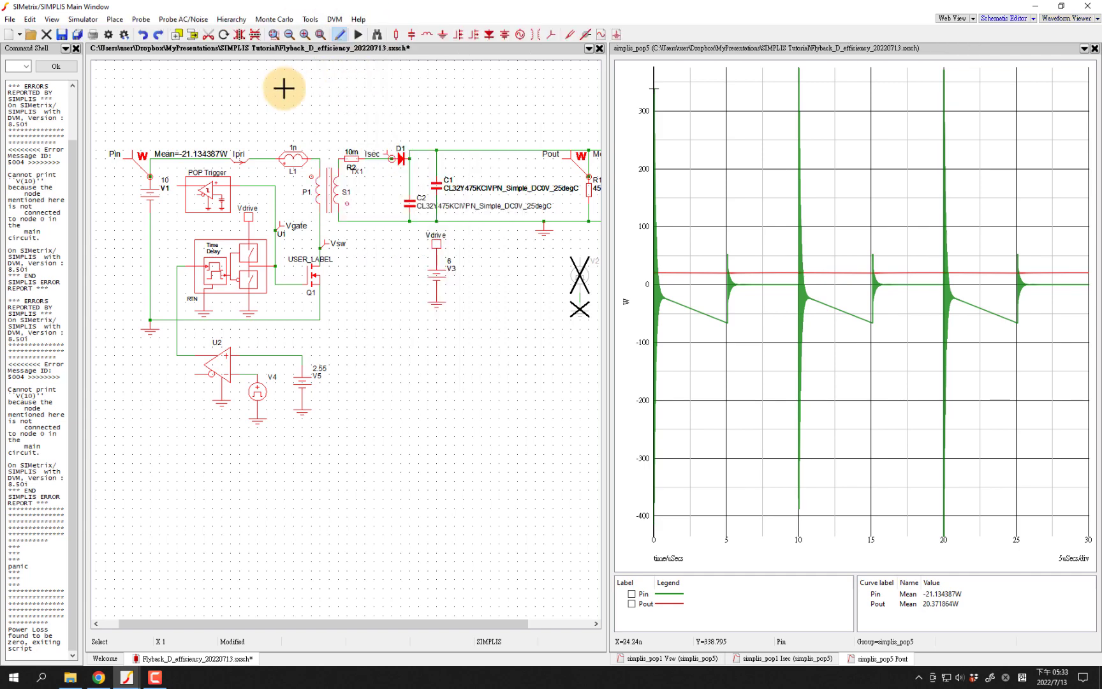
Step: Calculate the converter's efficiency with the Efficiency Calculator and widen the Command Shell to read its power loss report
{"action": "left_click", "coordinate": [310, 19]}
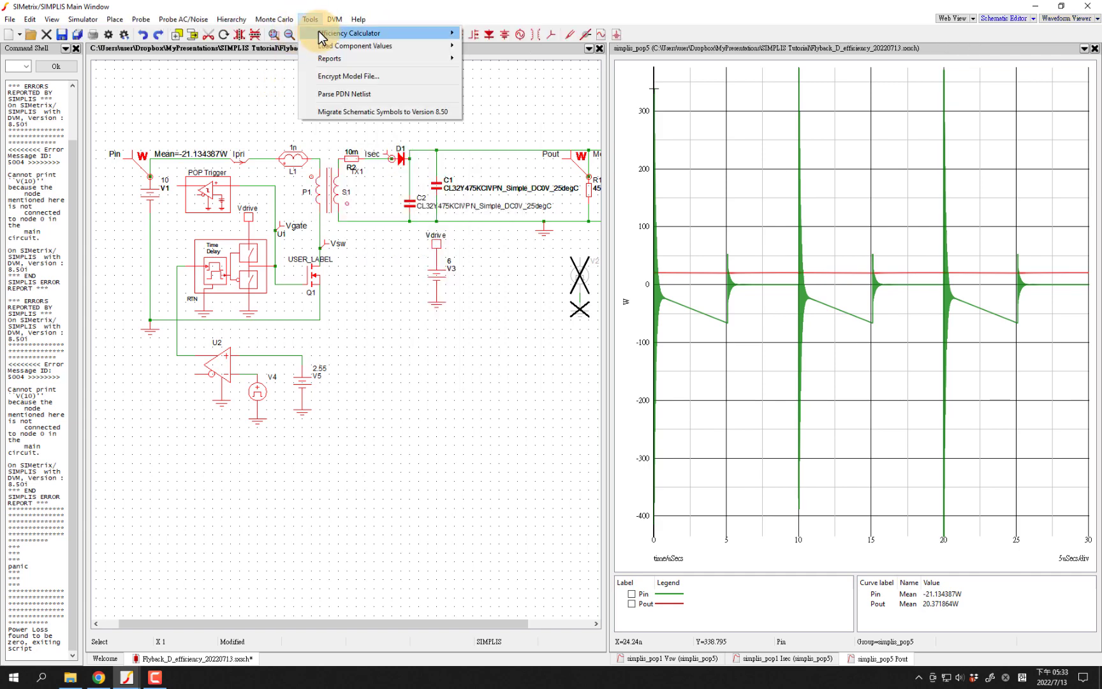
{"action": "mouse_move", "coordinate": [454, 32]}
{"action": "left_click", "coordinate": [541, 72]}
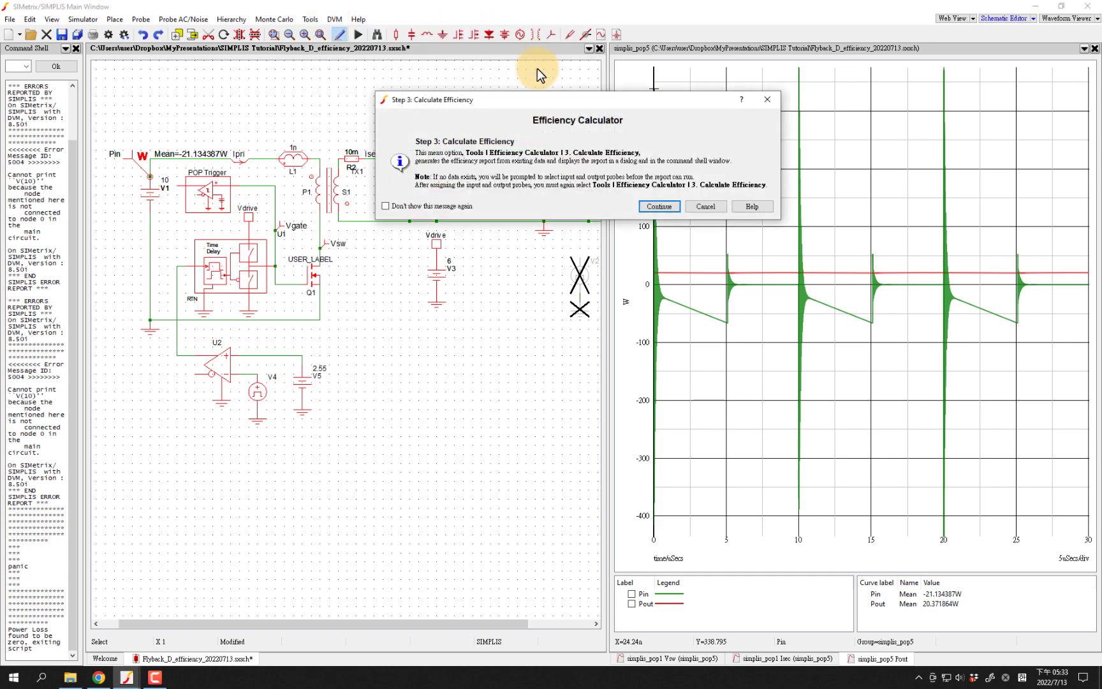
{"action": "left_click", "coordinate": [658, 206]}
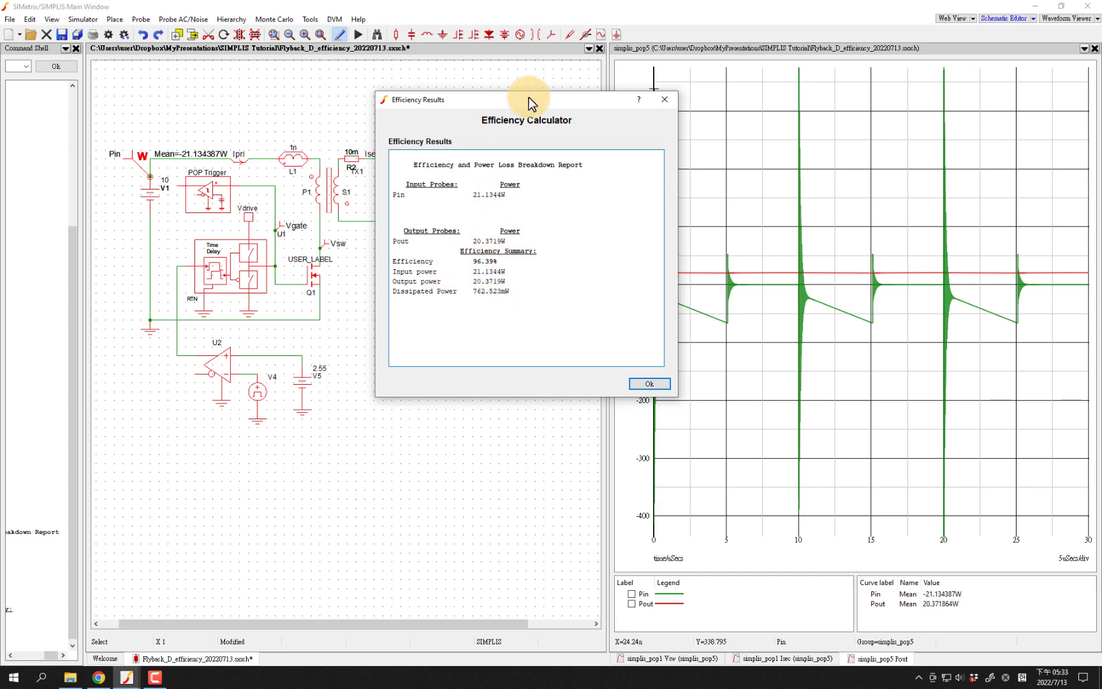
{"action": "key", "text": "Return"}
{"action": "left_click_drag", "start_coordinate": [83, 370], "coordinate": [259, 369]}
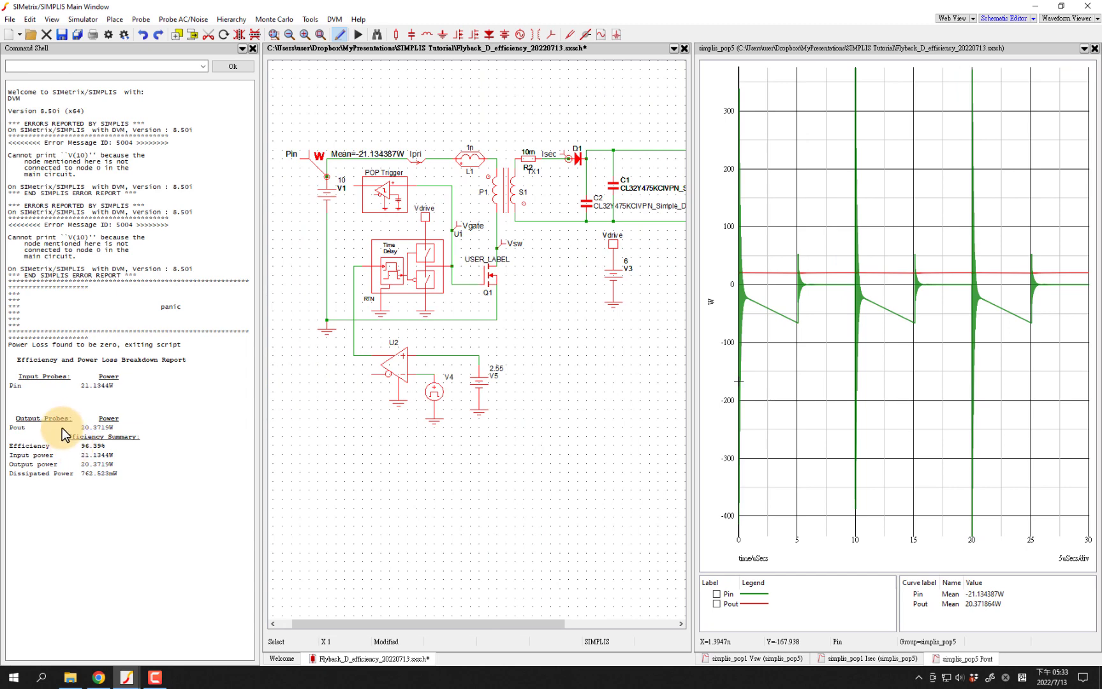
{"action": "left_click_drag", "start_coordinate": [260, 382], "coordinate": [173, 389]}
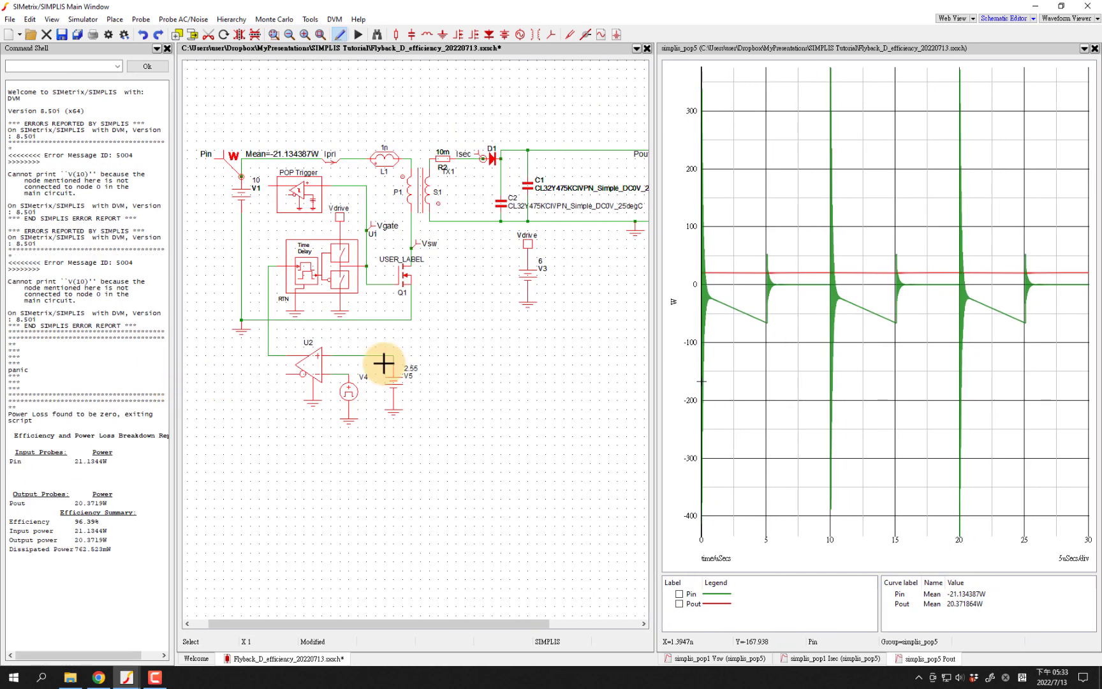
Step: Close all the waveform graphs so that only the schematic remains beside the Command Shell
{"action": "left_click", "coordinate": [1095, 49]}
{"action": "left_click", "coordinate": [1095, 49]}
{"action": "left_click", "coordinate": [1095, 48]}
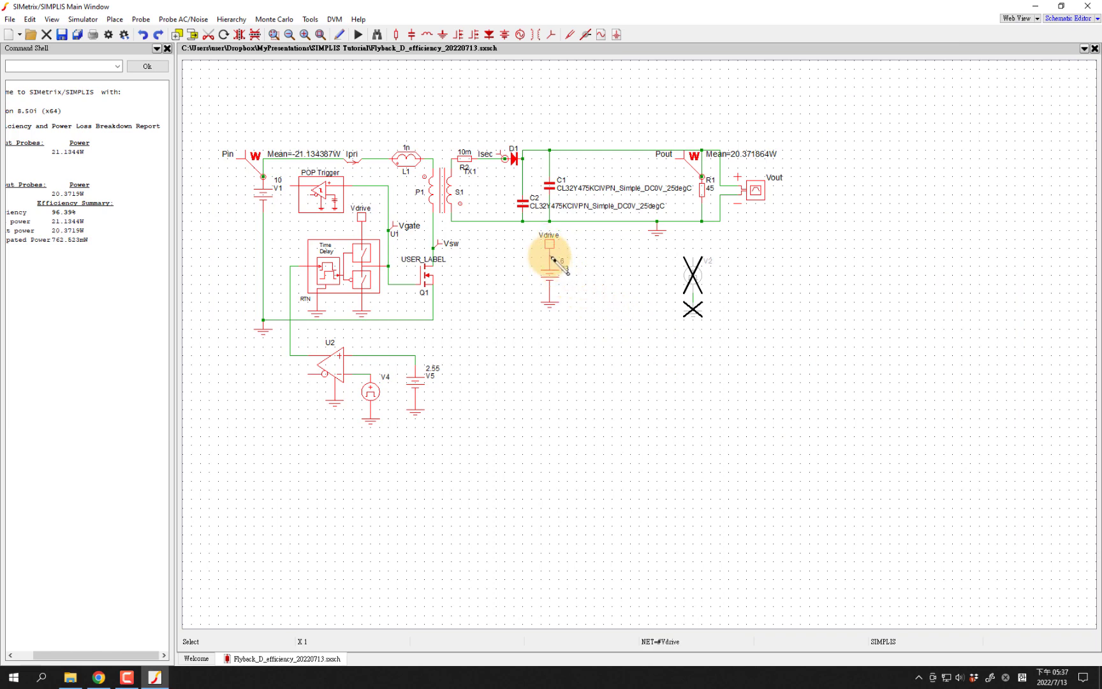
Step: Try to add an Efficiency Calculator power probe to the upper pin of the Vdrive source V3
{"action": "left_click", "coordinate": [309, 19]}
{"action": "mouse_move", "coordinate": [313, 33]}
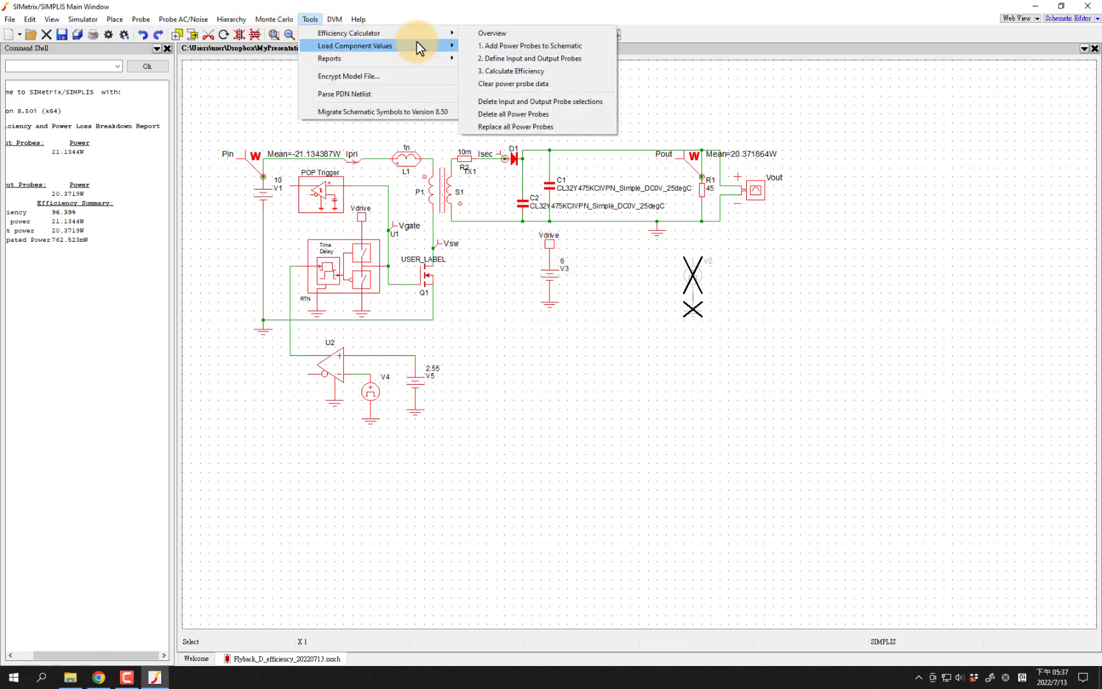
{"action": "left_click", "coordinate": [510, 47]}
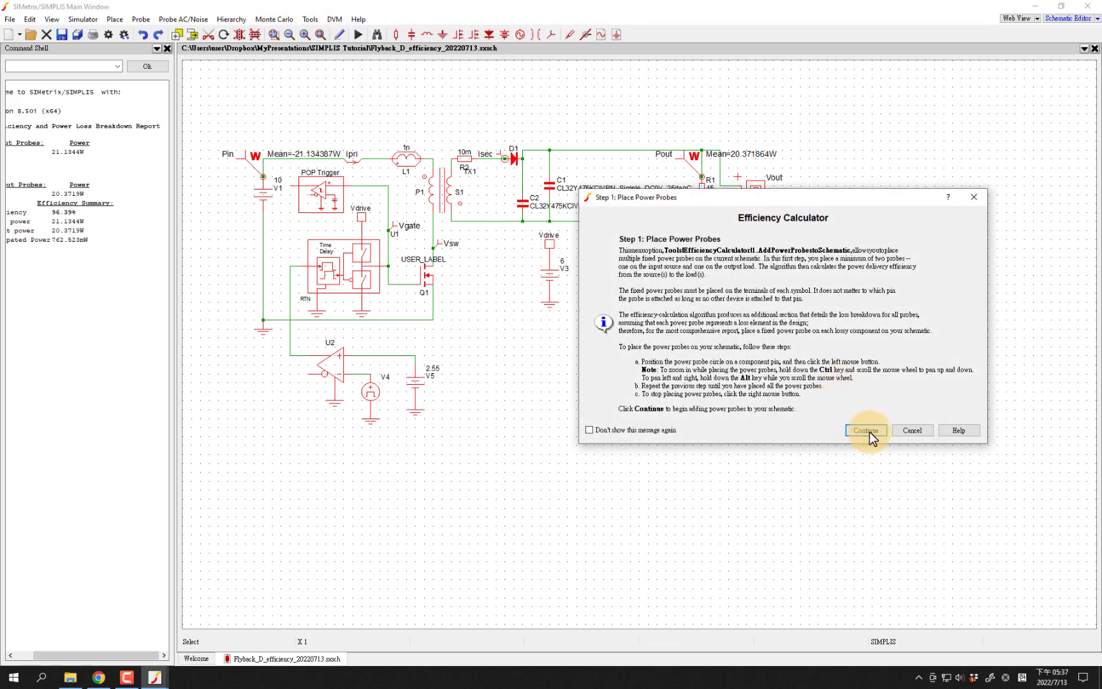
{"action": "left_click", "coordinate": [867, 432]}
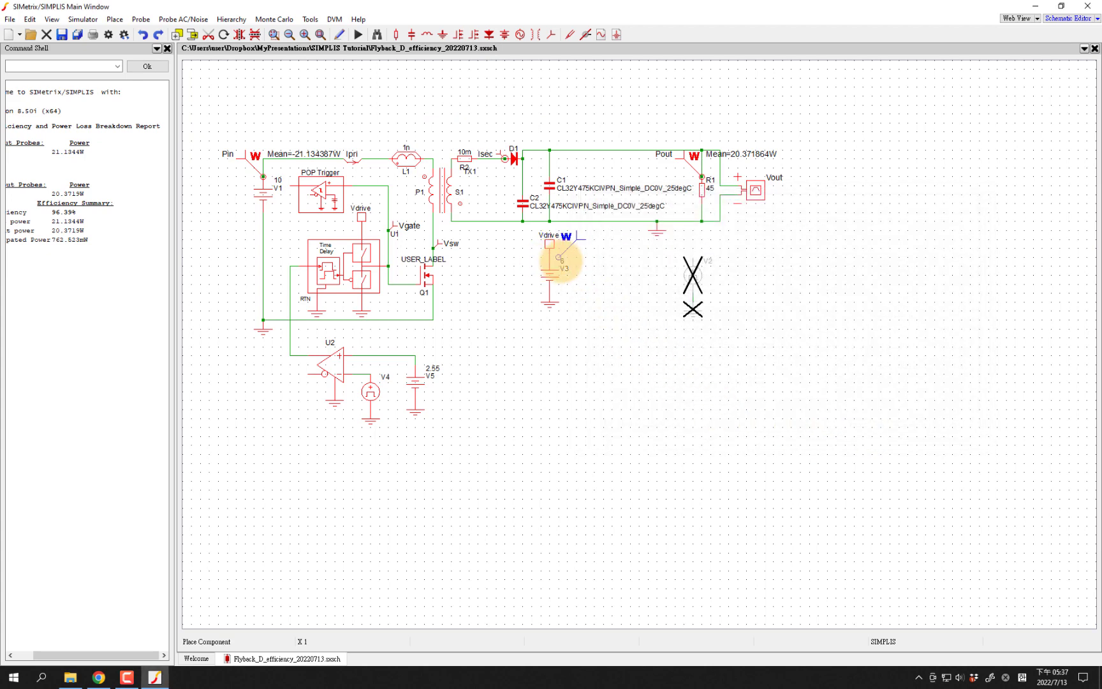
{"action": "left_click", "coordinate": [551, 259]}
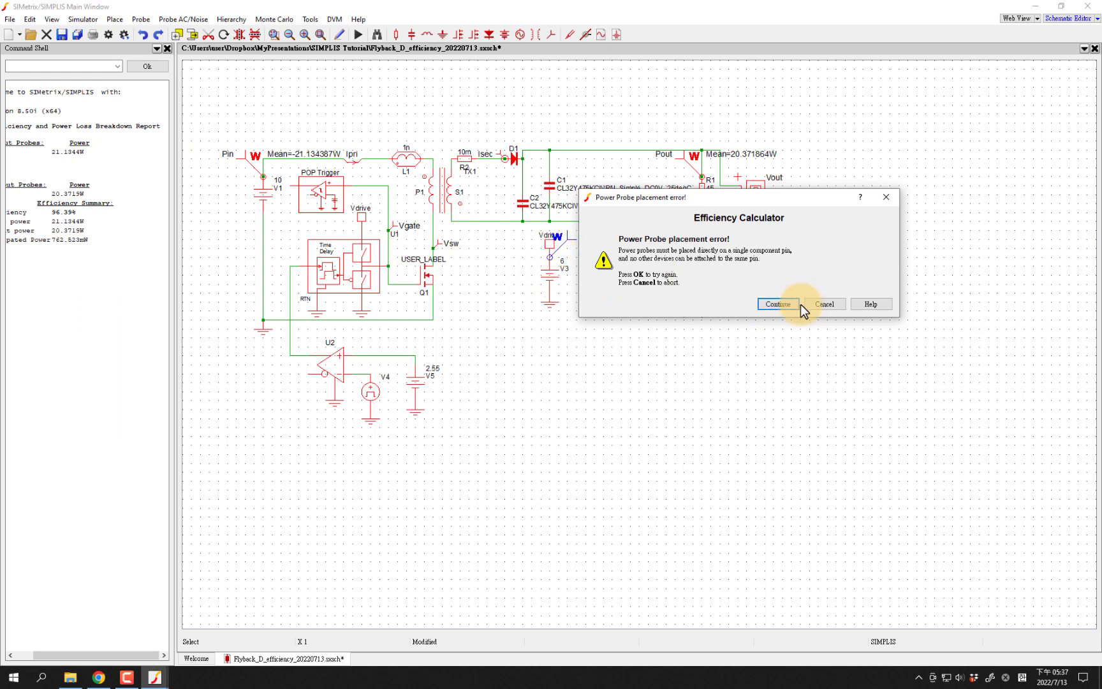
{"action": "left_click", "coordinate": [779, 304]}
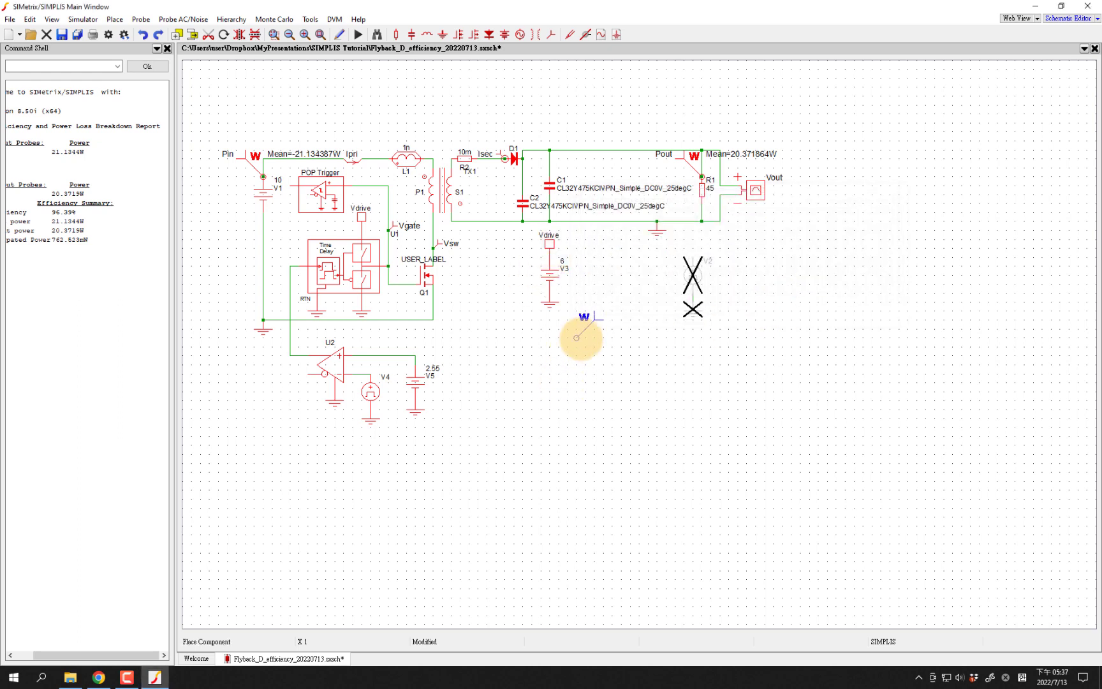
{"action": "key", "text": "Escape"}
Step: Move source V3 and its ground slightly down, lengthening the wire to the Vdrive terminal
{"action": "left_click_drag", "start_coordinate": [590, 344], "coordinate": [547, 244]}
{"action": "left_click", "coordinate": [550, 253]}
{"action": "left_click", "coordinate": [608, 254]}
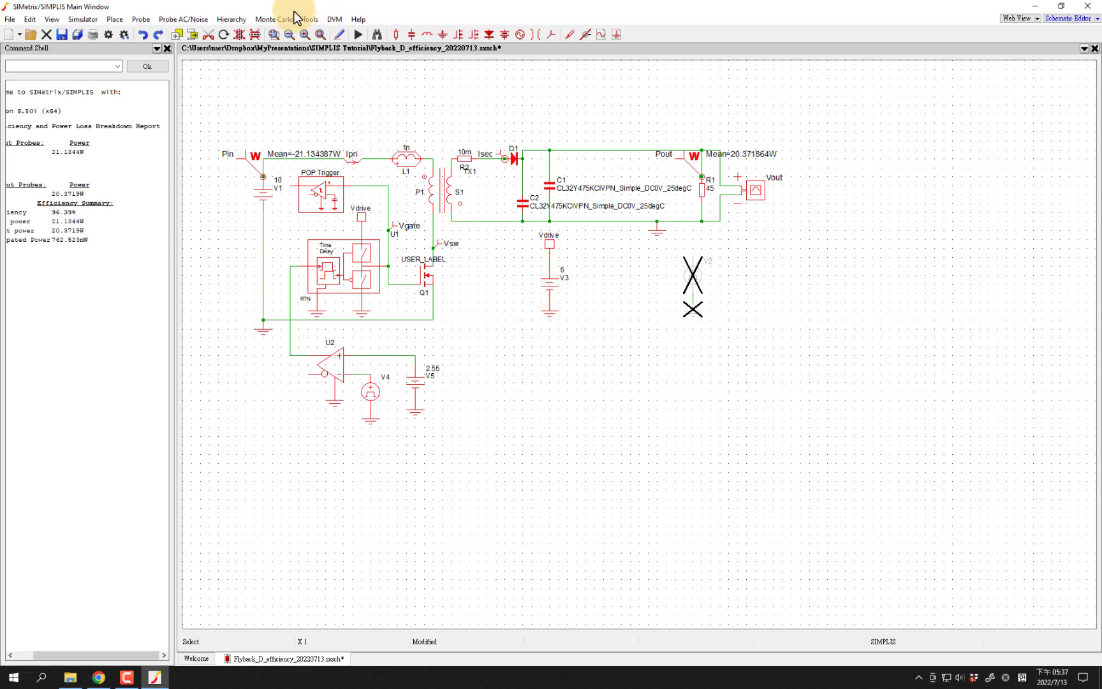
Step: Add an Efficiency Calculator power probe to the upper pin of the Vdrive source V3
{"action": "left_click", "coordinate": [310, 19]}
{"action": "mouse_move", "coordinate": [329, 33]}
{"action": "left_click", "coordinate": [476, 53]}
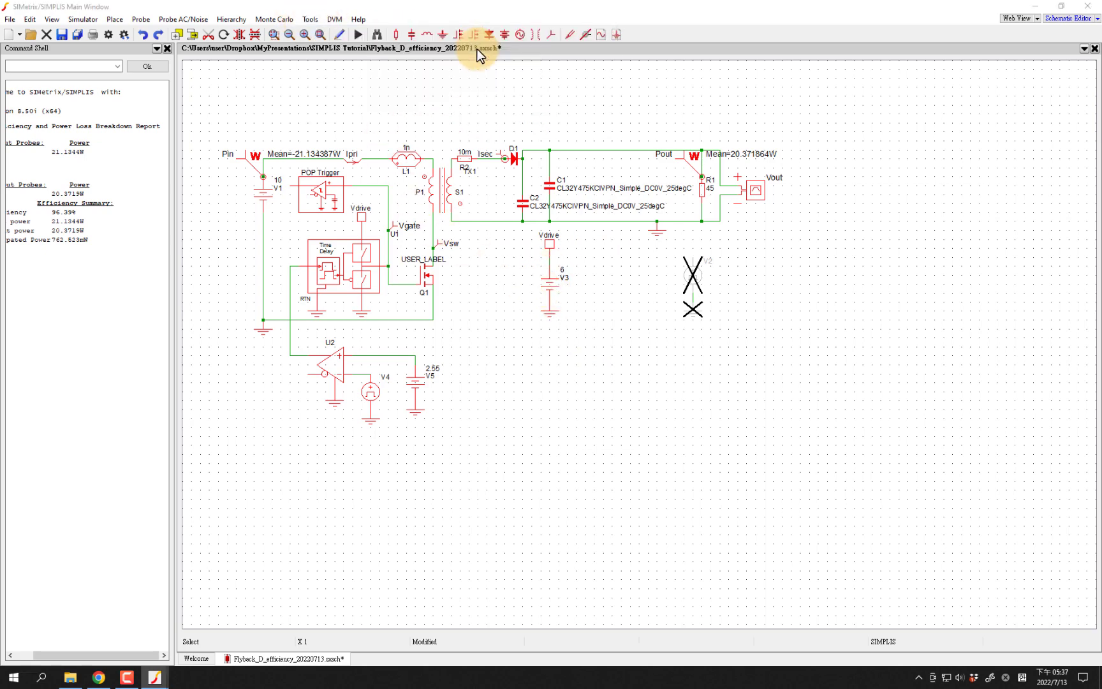
{"action": "left_click", "coordinate": [861, 426]}
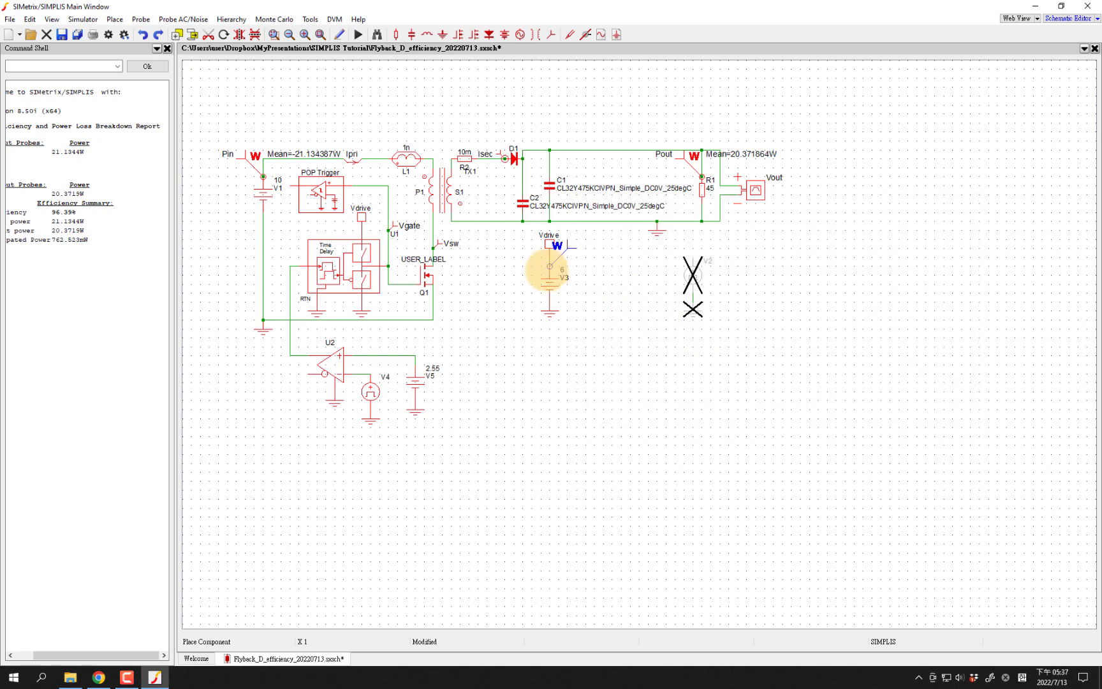
{"action": "left_click", "coordinate": [549, 265]}
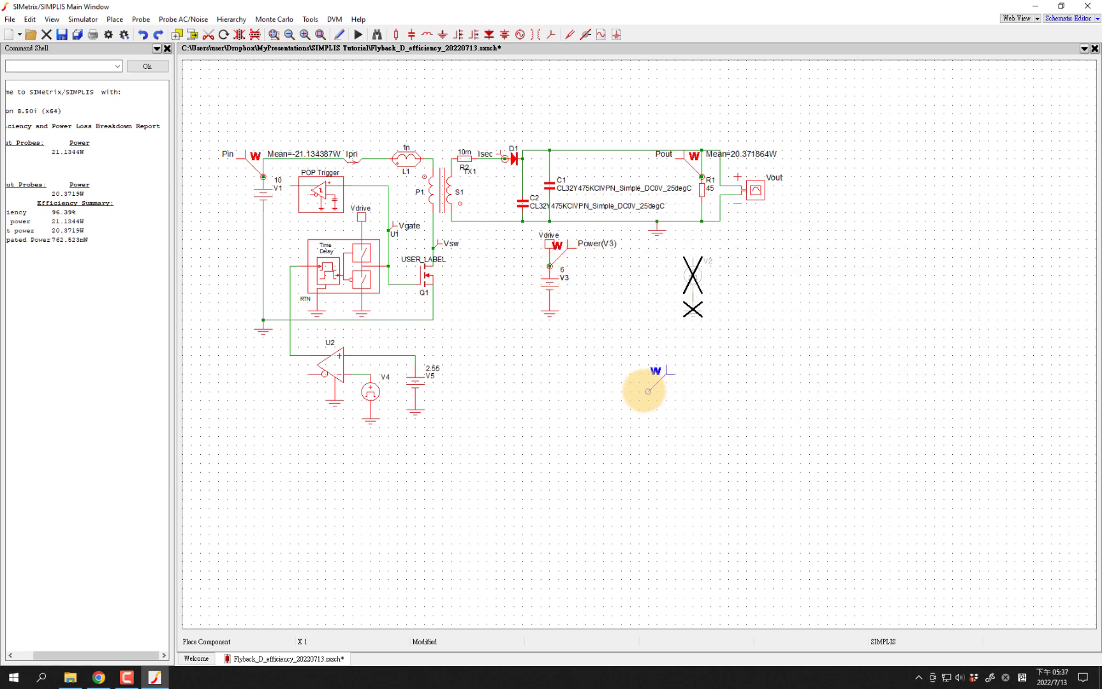
{"action": "right_click", "coordinate": [576, 246]}
Step: Set the curve label of the power probe on V3 to Pdriver
{"action": "double_click", "coordinate": [576, 245]}
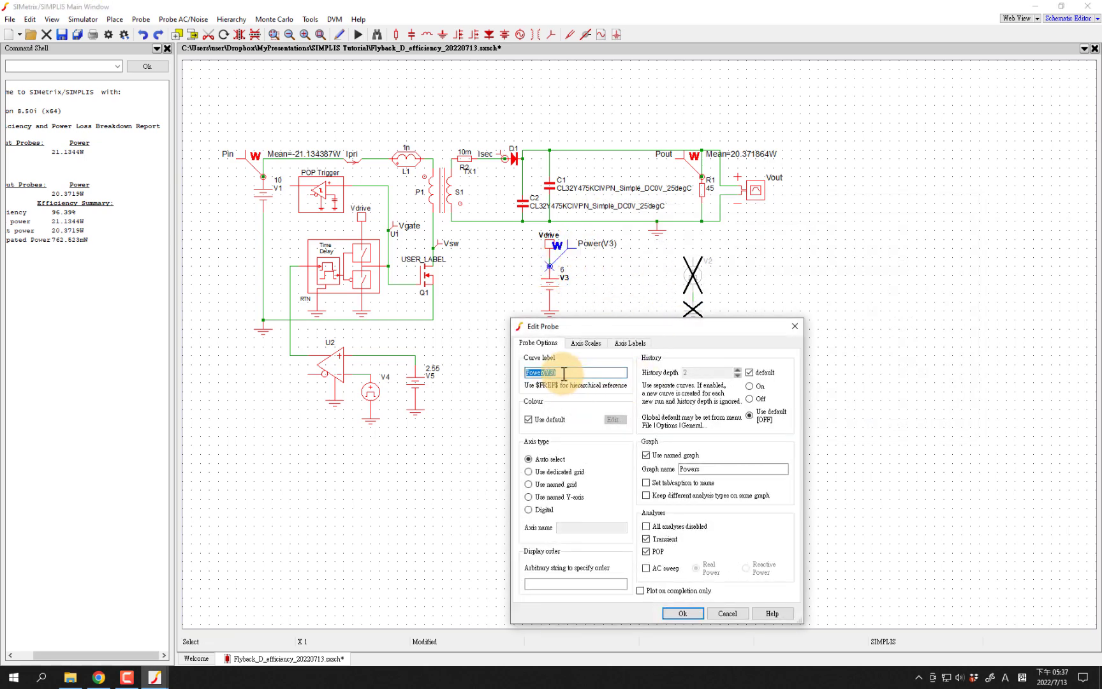
{"action": "left_click_drag", "start_coordinate": [537, 377], "coordinate": [526, 375]}
{"action": "type", "text": "Pg"}
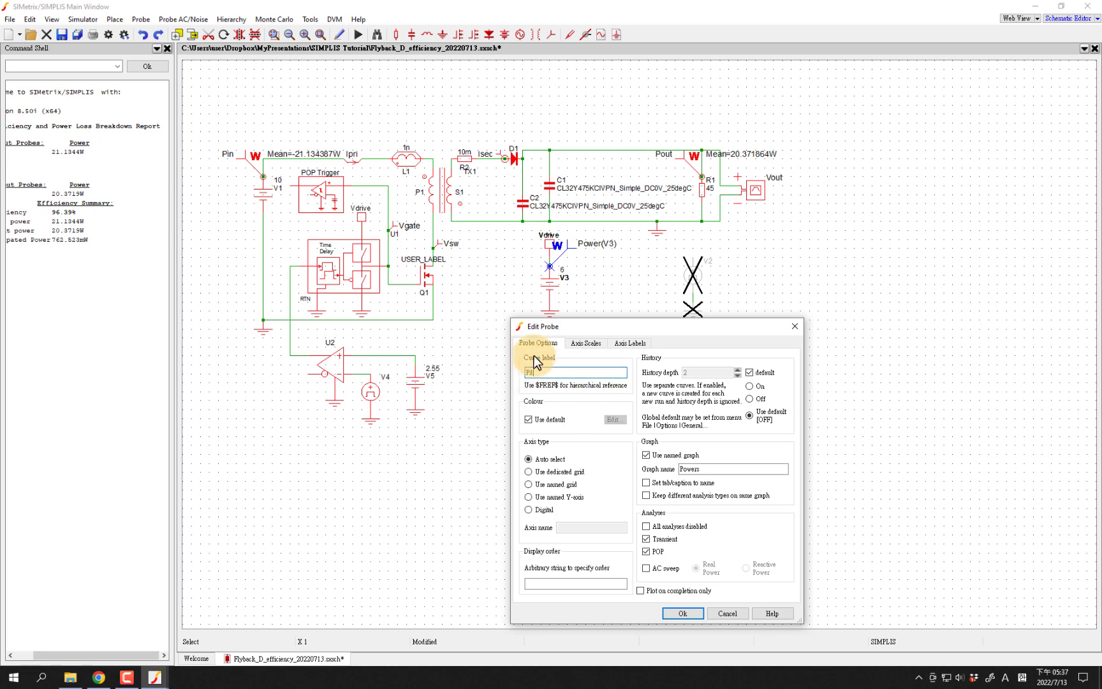
{"action": "type", "text": "river"}
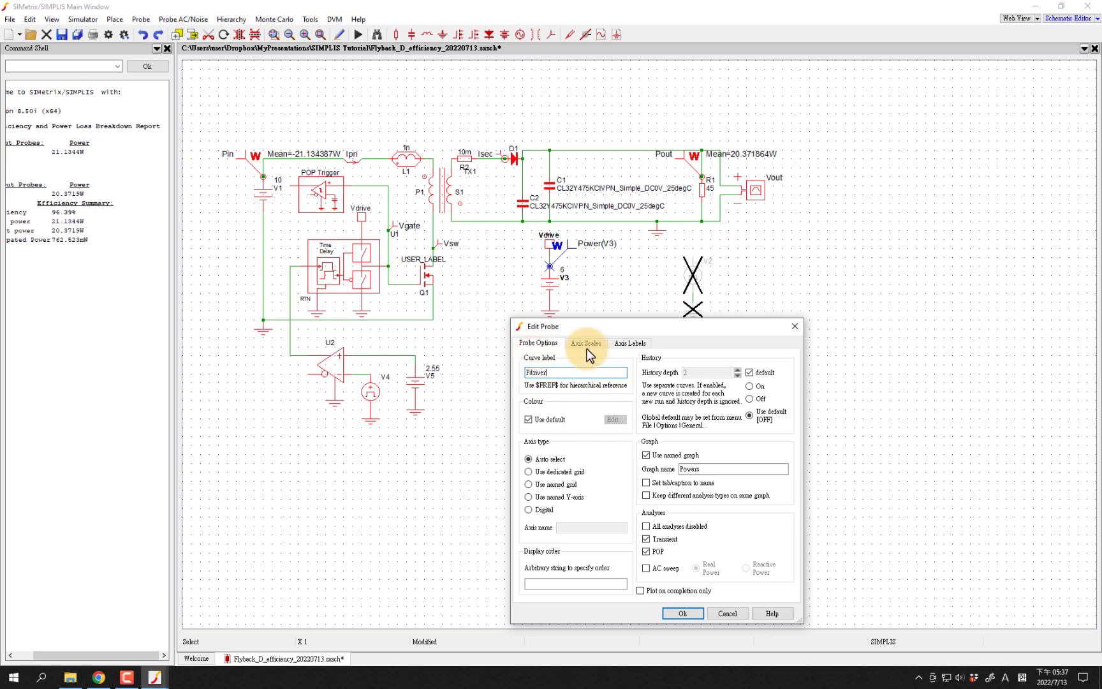
{"action": "left_click", "coordinate": [682, 613]}
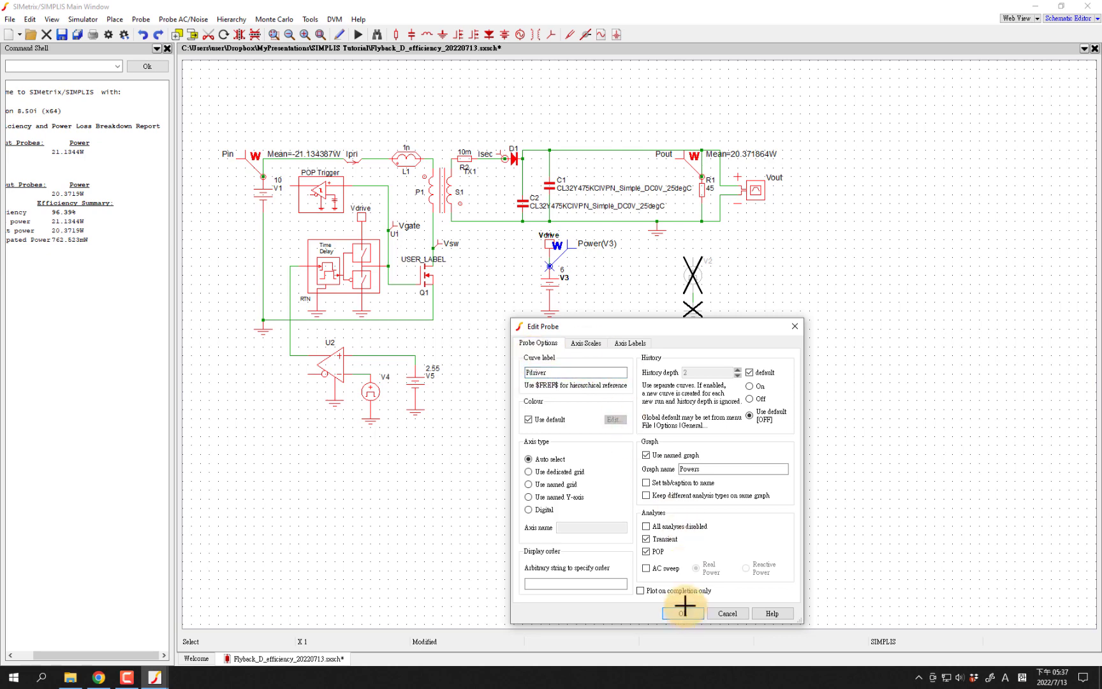
Step: Assign the Pdriver probe to the input probes in the Efficiency Calculator's probe definitions
{"action": "left_click", "coordinate": [310, 19]}
{"action": "mouse_move", "coordinate": [316, 38]}
{"action": "left_click", "coordinate": [504, 58]}
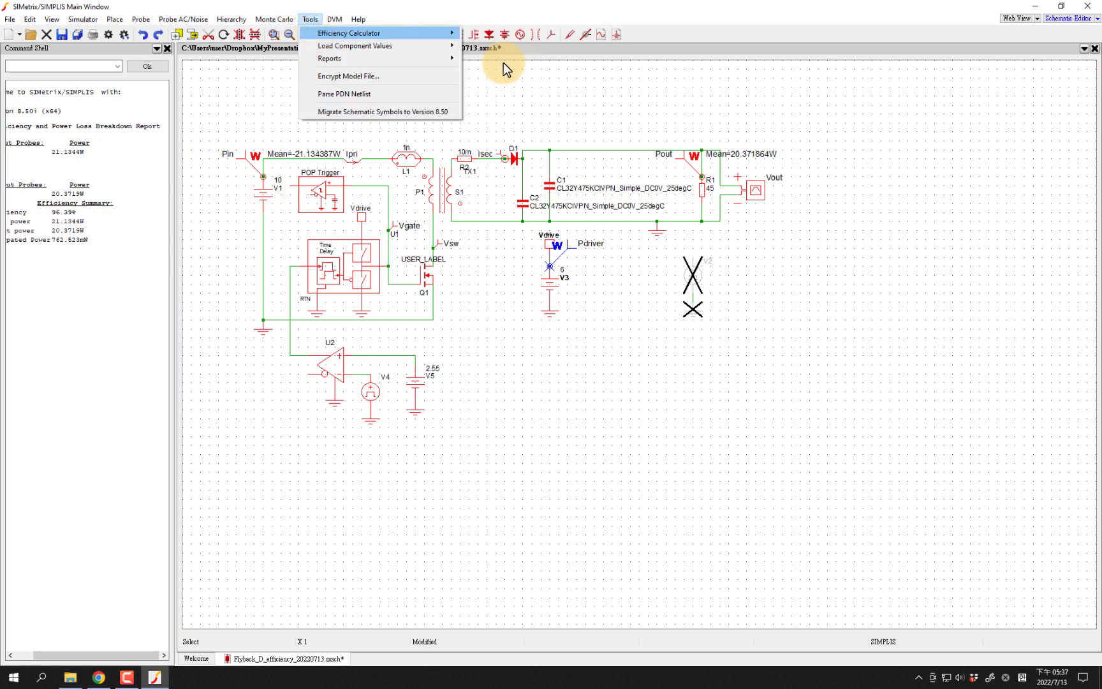
{"action": "left_click", "coordinate": [836, 398]}
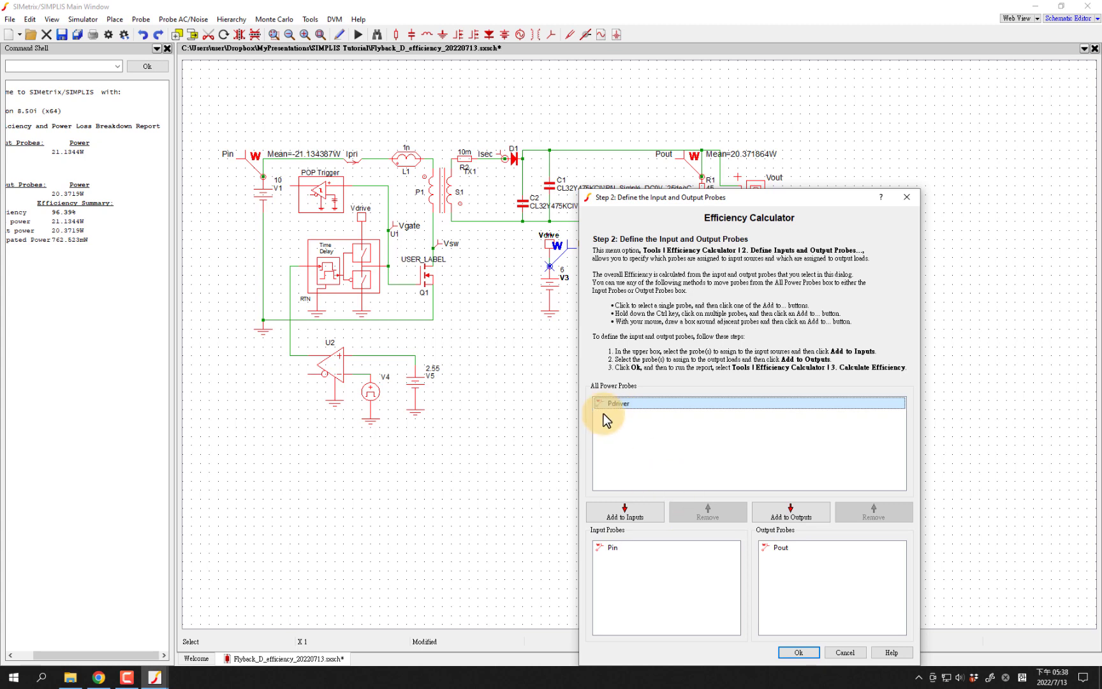
{"action": "left_click", "coordinate": [614, 514]}
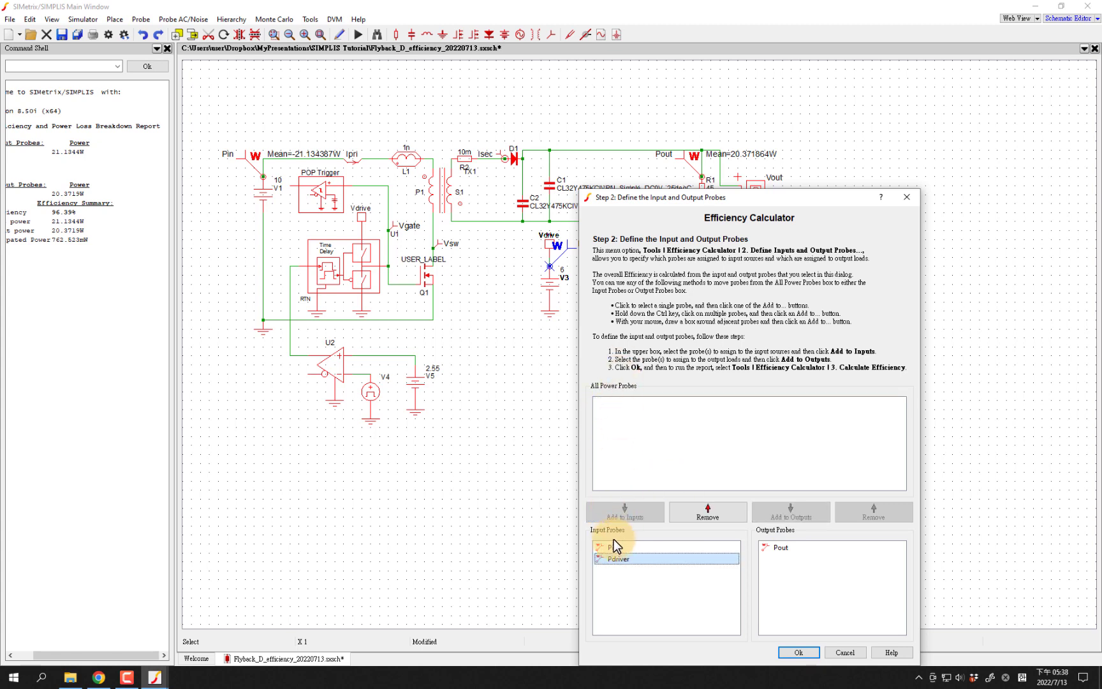
{"action": "left_click", "coordinate": [800, 652]}
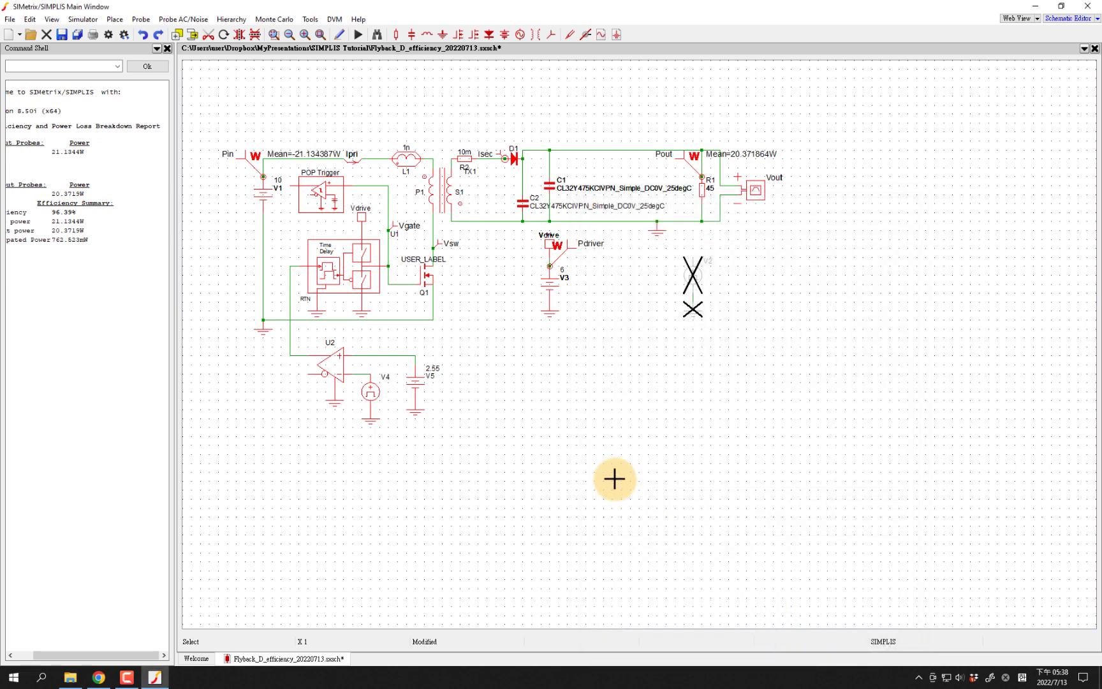
Step: Run the schematic simulation and display the power graph with Pdriver, Pin and Pout
{"action": "left_click", "coordinate": [94, 19]}
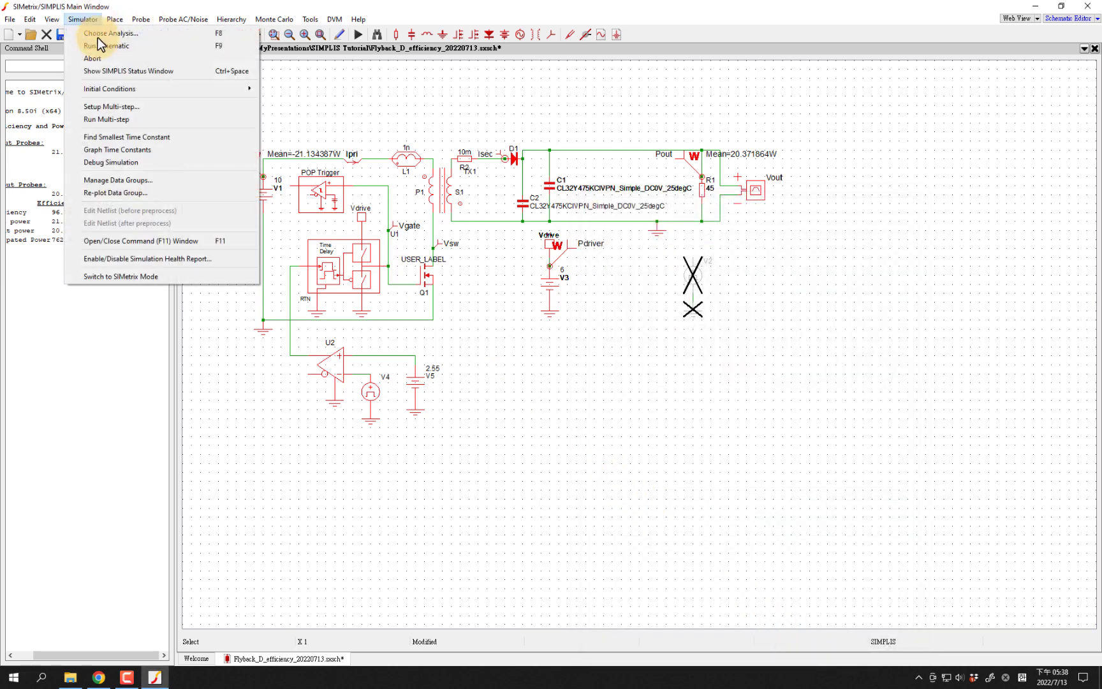
{"action": "left_click", "coordinate": [98, 41]}
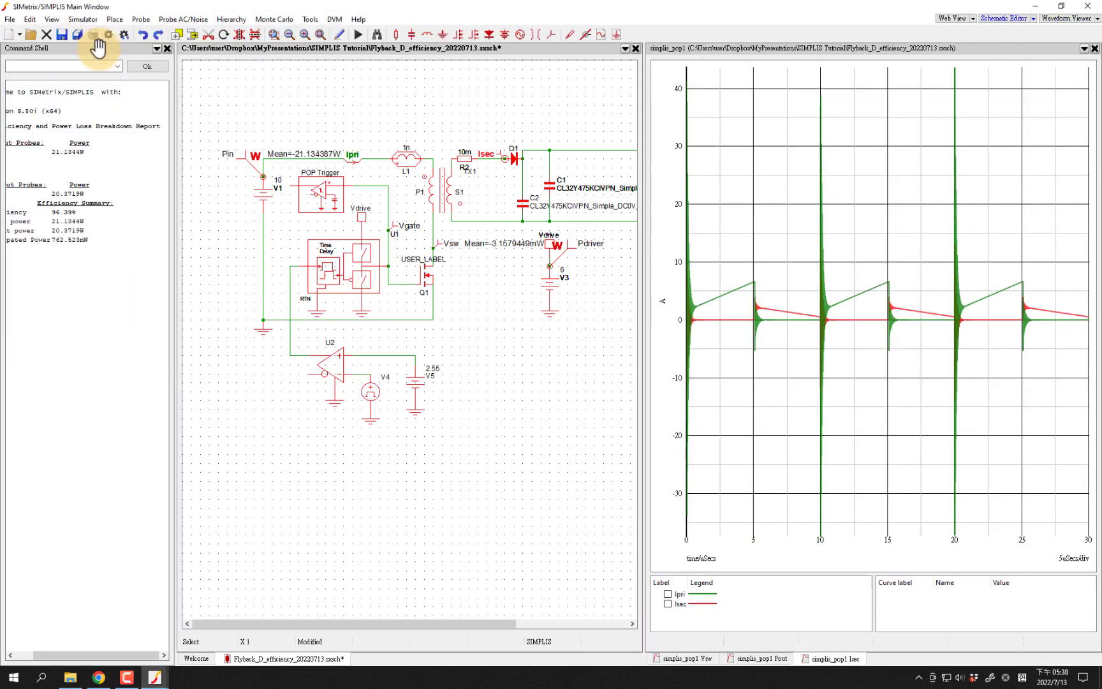
{"action": "left_click", "coordinate": [755, 657]}
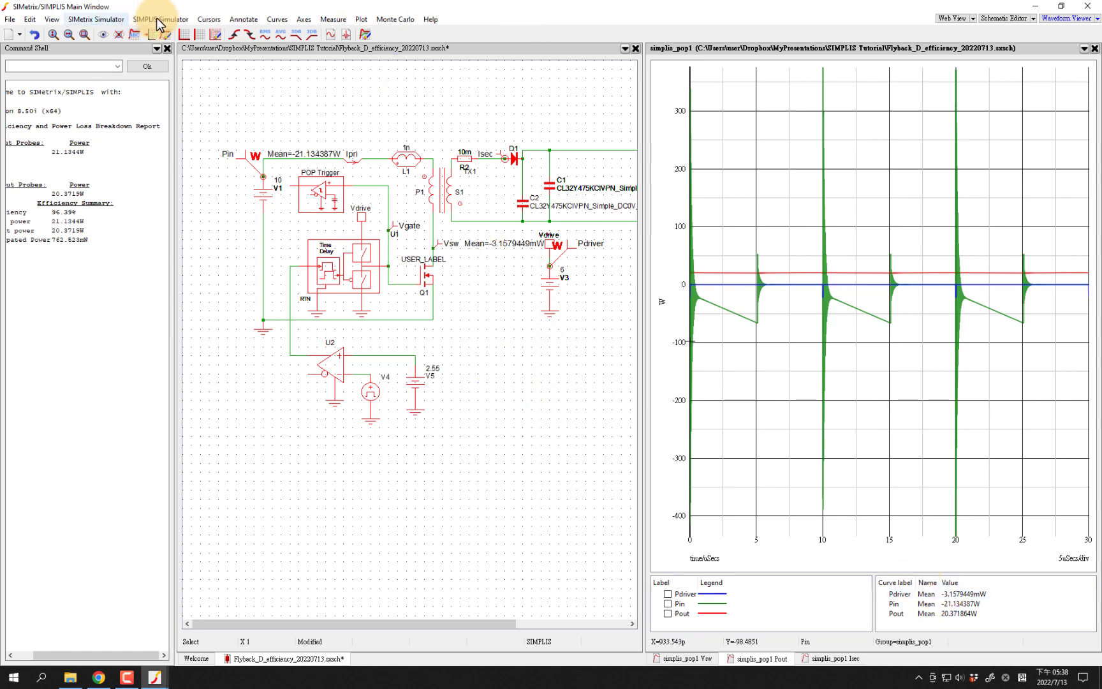
Step: Calculate the efficiency with Pdriver included, read the power loss report and close it
{"action": "left_click", "coordinate": [357, 111]}
{"action": "left_click", "coordinate": [312, 19]}
{"action": "mouse_move", "coordinate": [383, 33]}
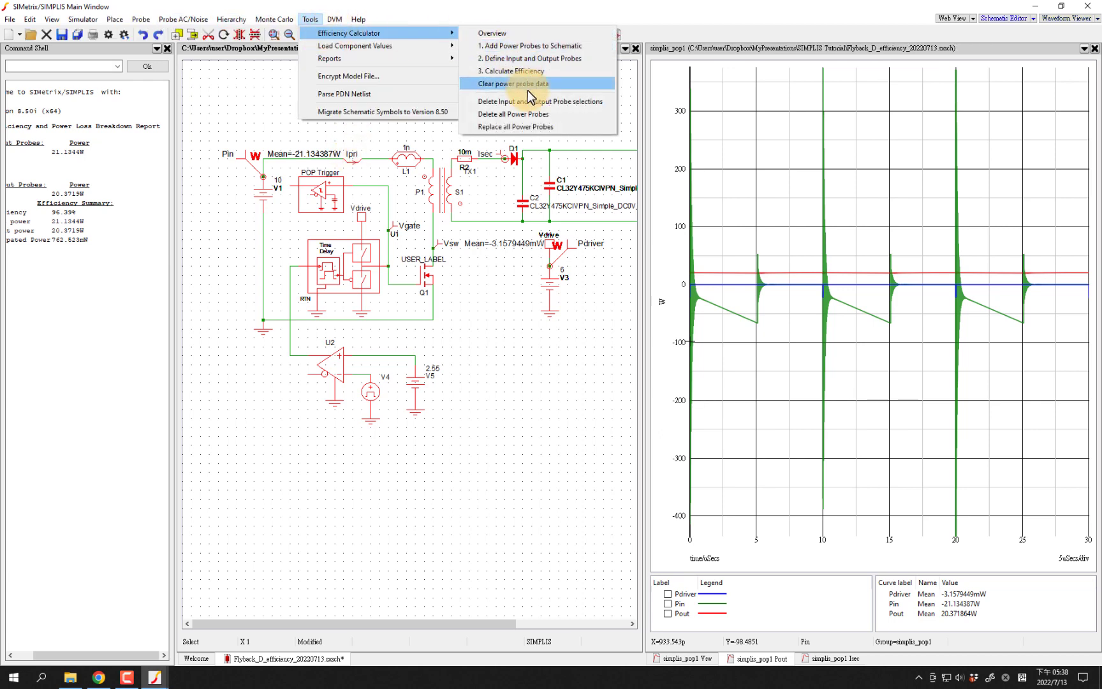
{"action": "left_click", "coordinate": [515, 71]}
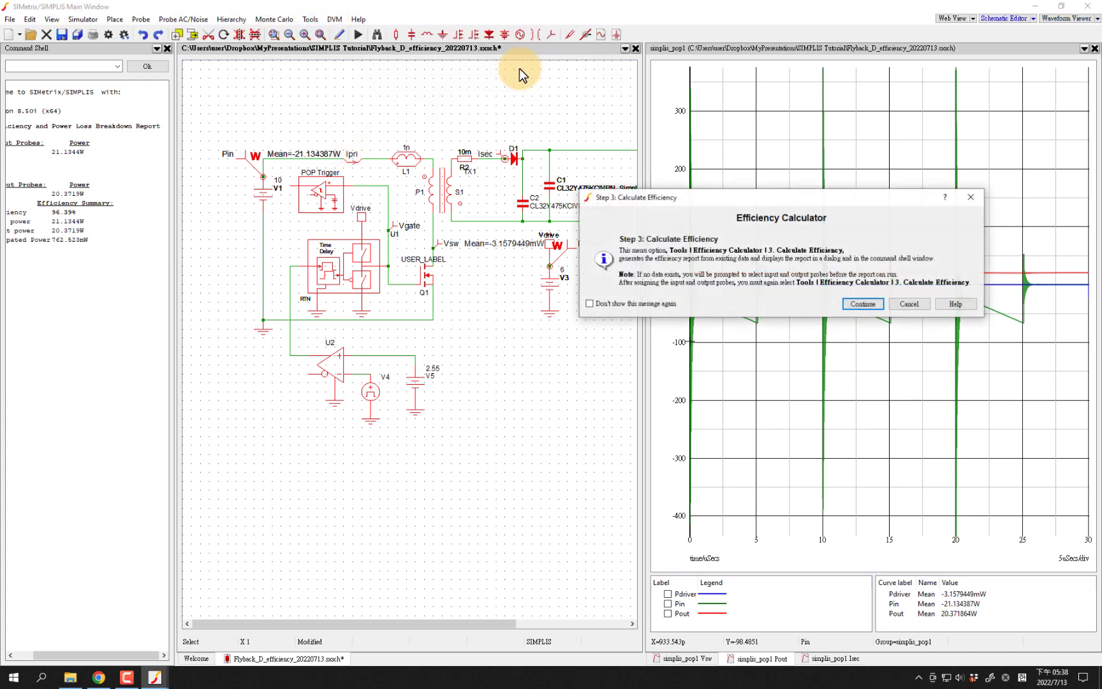
{"action": "left_click", "coordinate": [854, 304]}
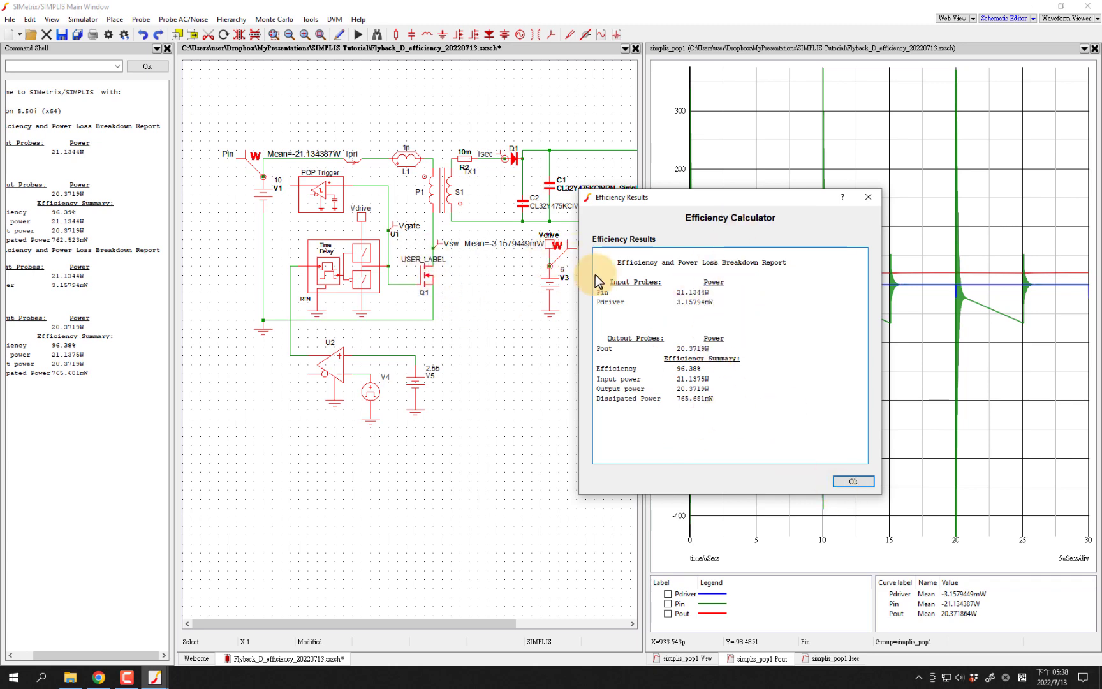
{"action": "left_click", "coordinate": [853, 482]}
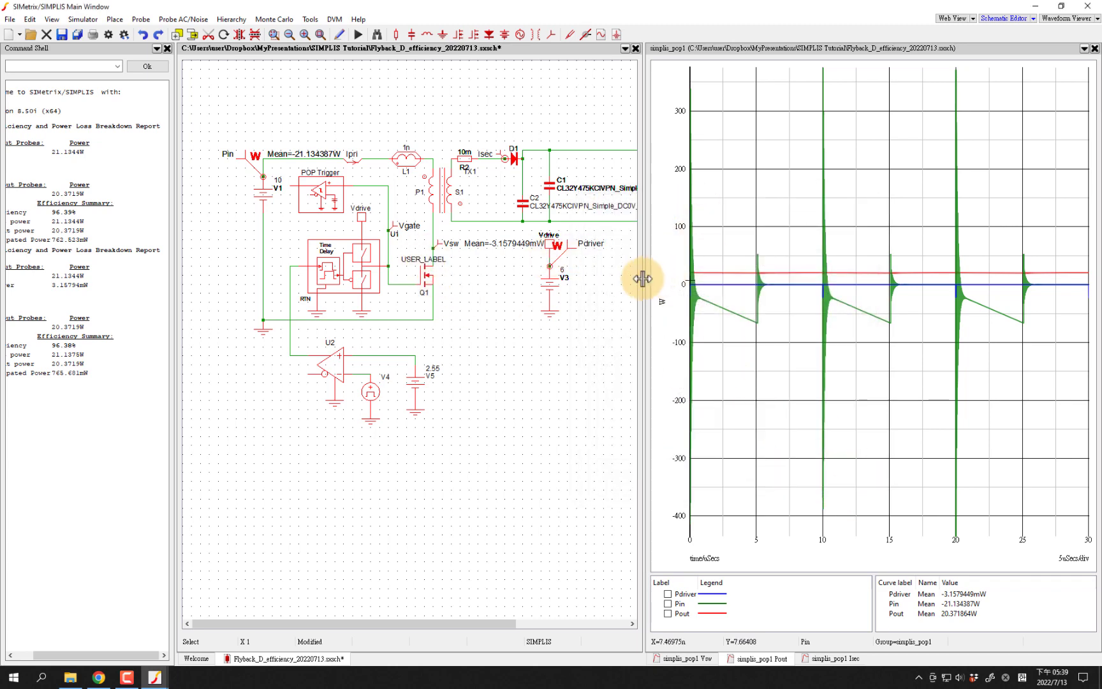
Step: Widen the schematic pane and set the DC source V5 at comparator U2 to 1
{"action": "left_click_drag", "start_coordinate": [645, 279], "coordinate": [817, 279]}
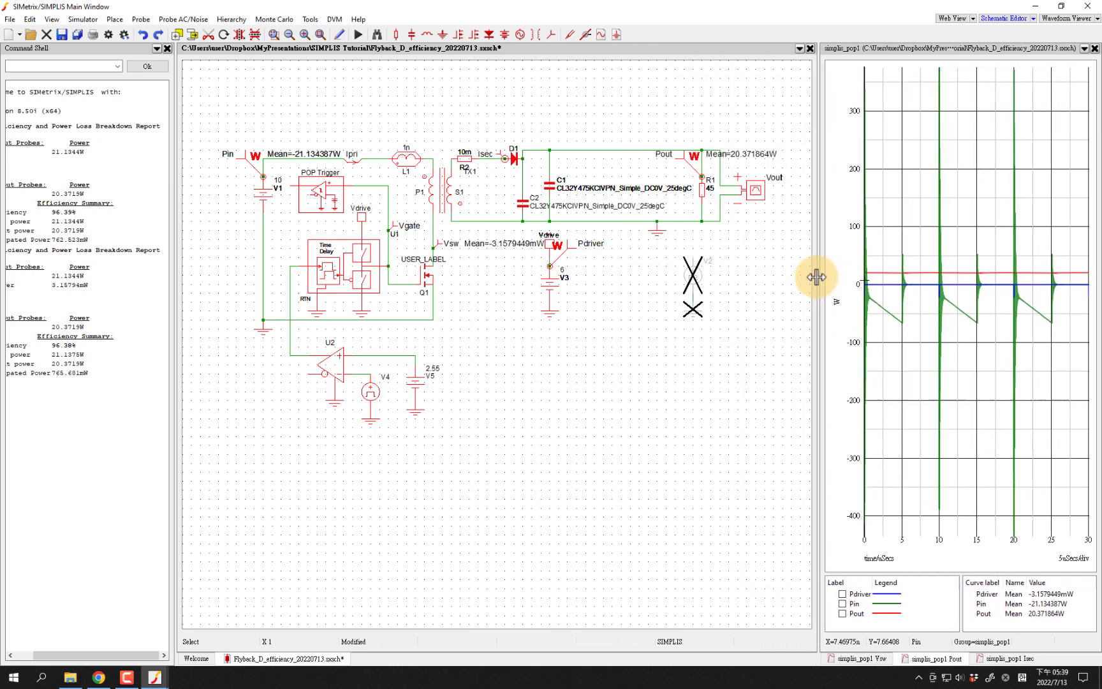
{"action": "double_click", "coordinate": [418, 388]}
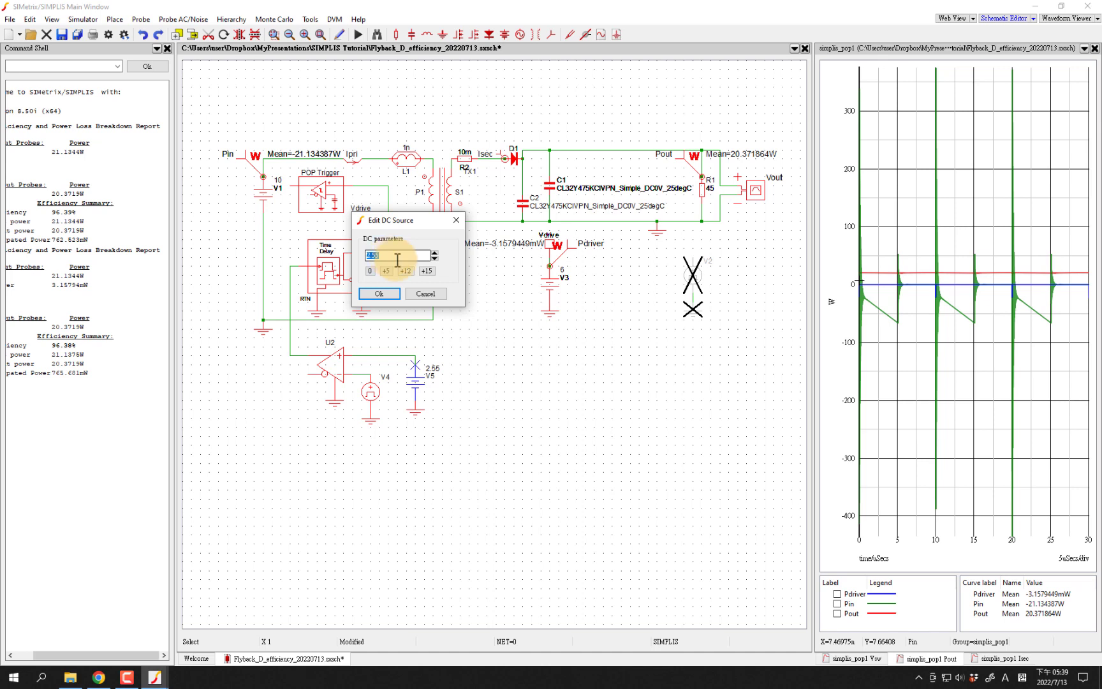
{"action": "type", "text": "1"}
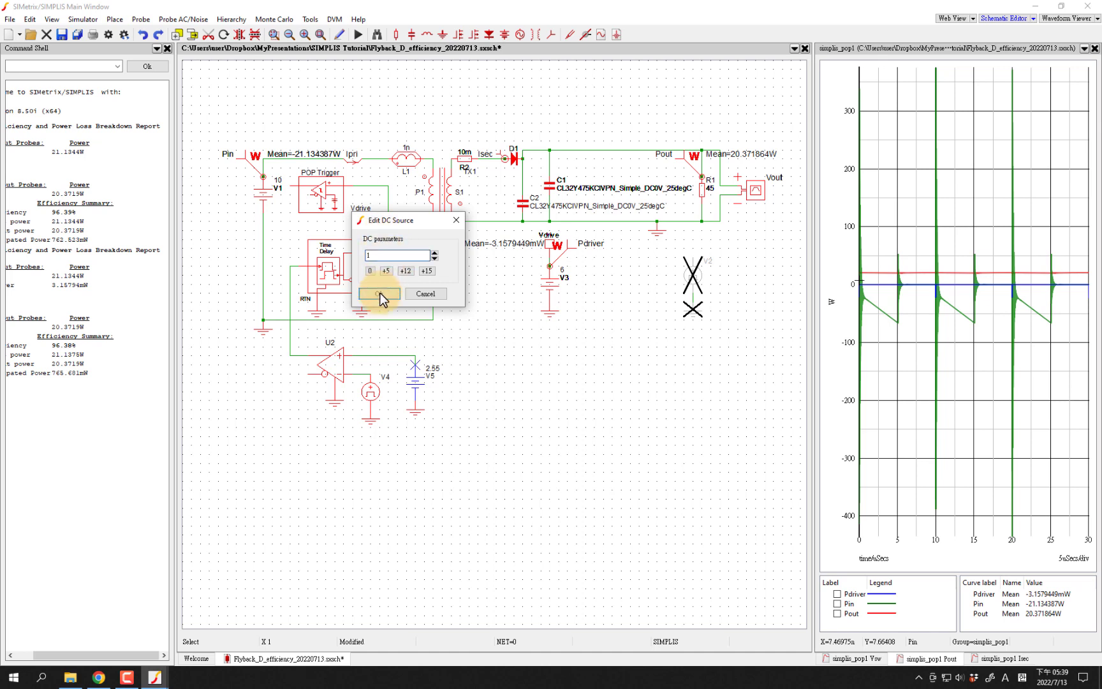
{"action": "left_click", "coordinate": [380, 293]}
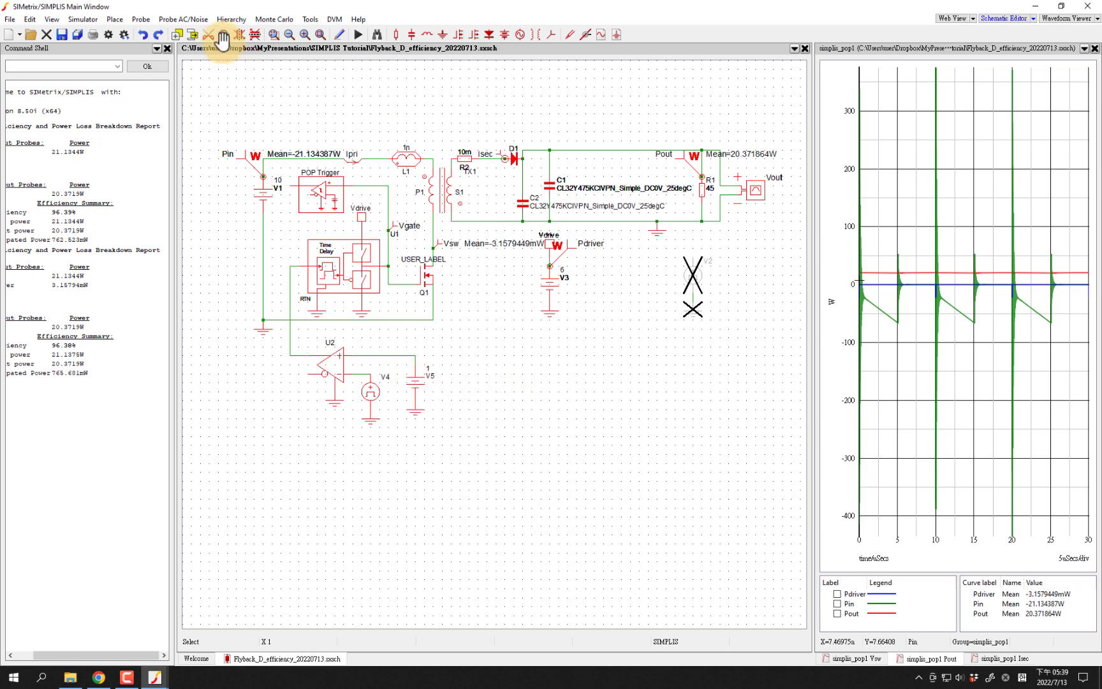
Step: Rerun the simulation with the changed V5 and inspect the power graph and the Vgate, Vout and Vsw voltage graph
{"action": "left_click", "coordinate": [84, 19]}
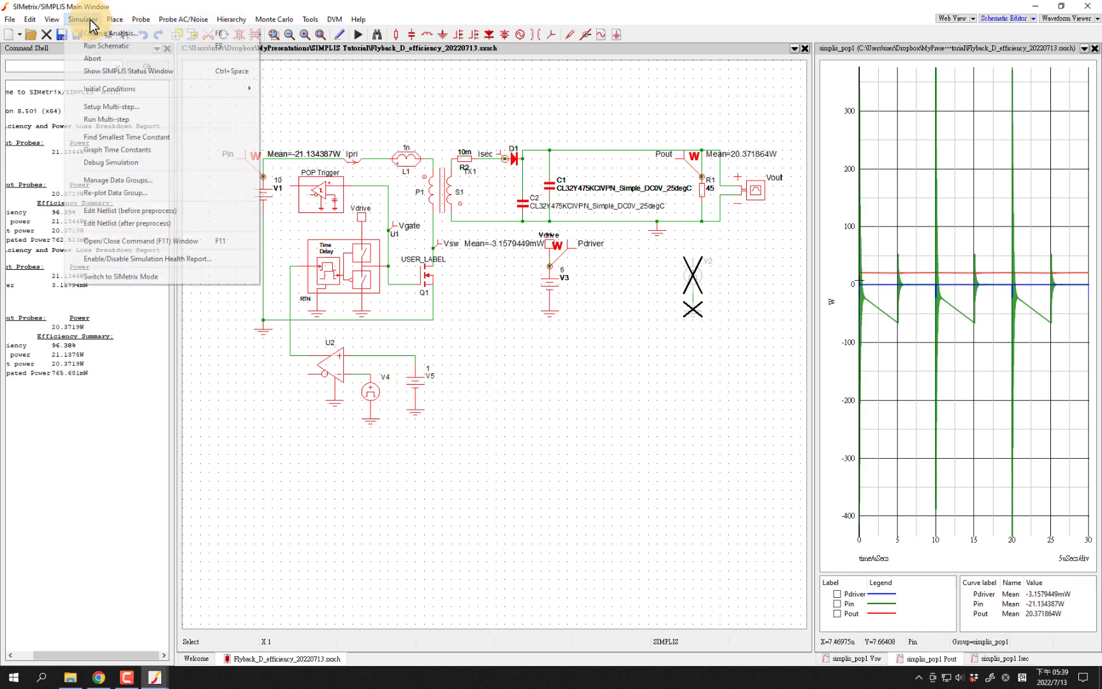
{"action": "left_click", "coordinate": [92, 44]}
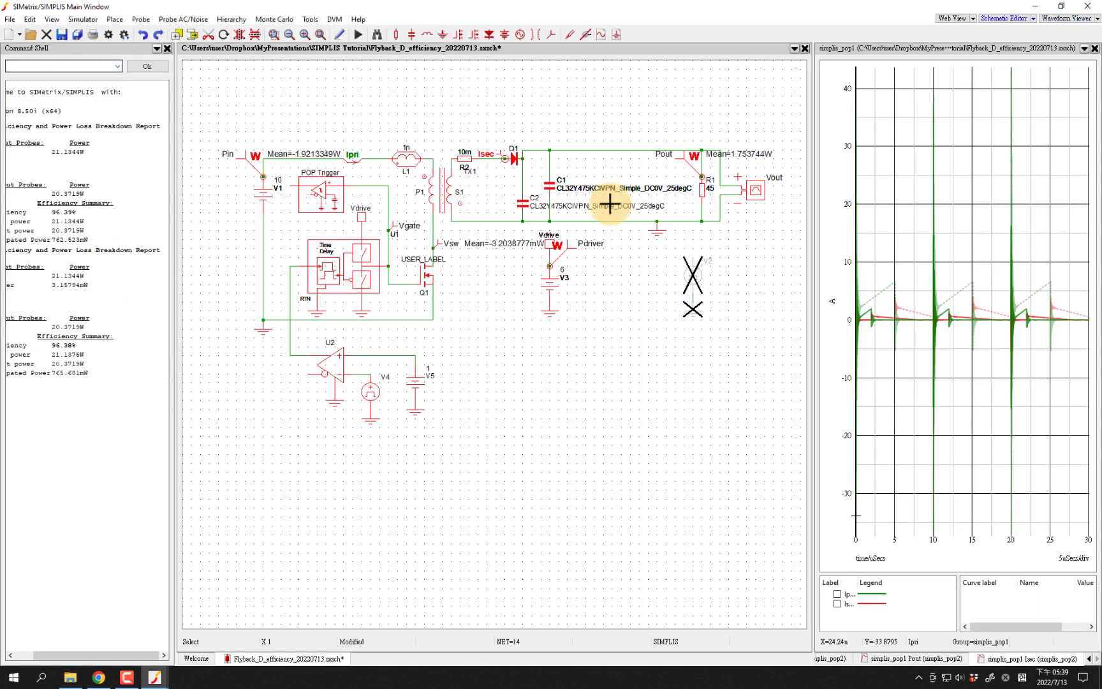
{"action": "left_click", "coordinate": [898, 654]}
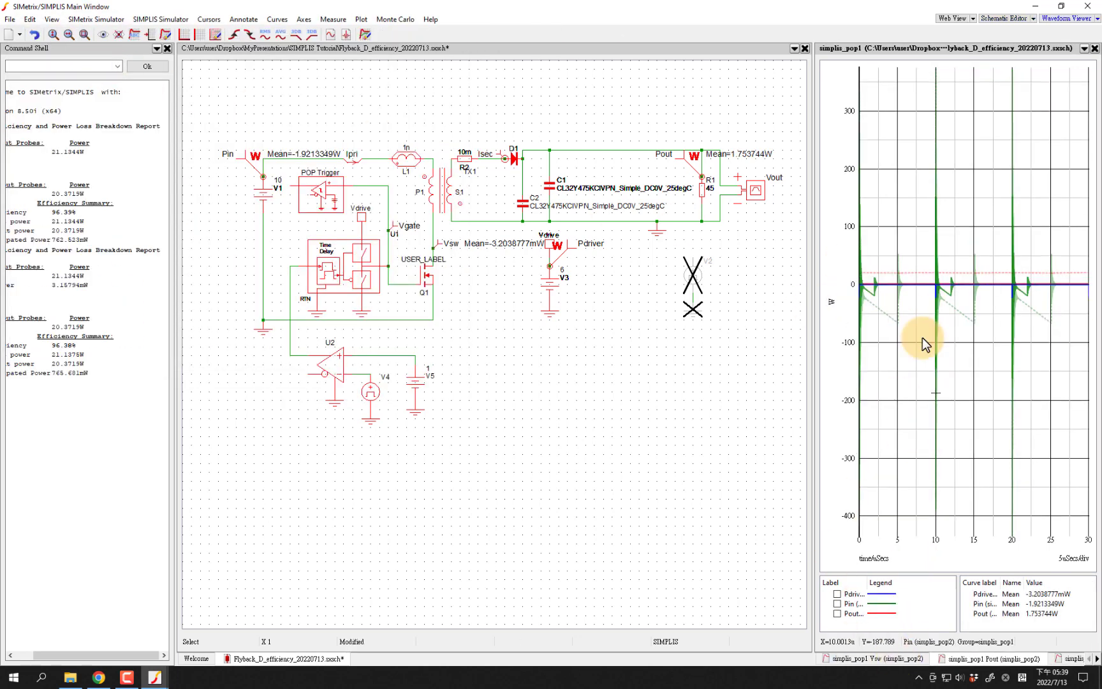
{"action": "left_click", "coordinate": [840, 655]}
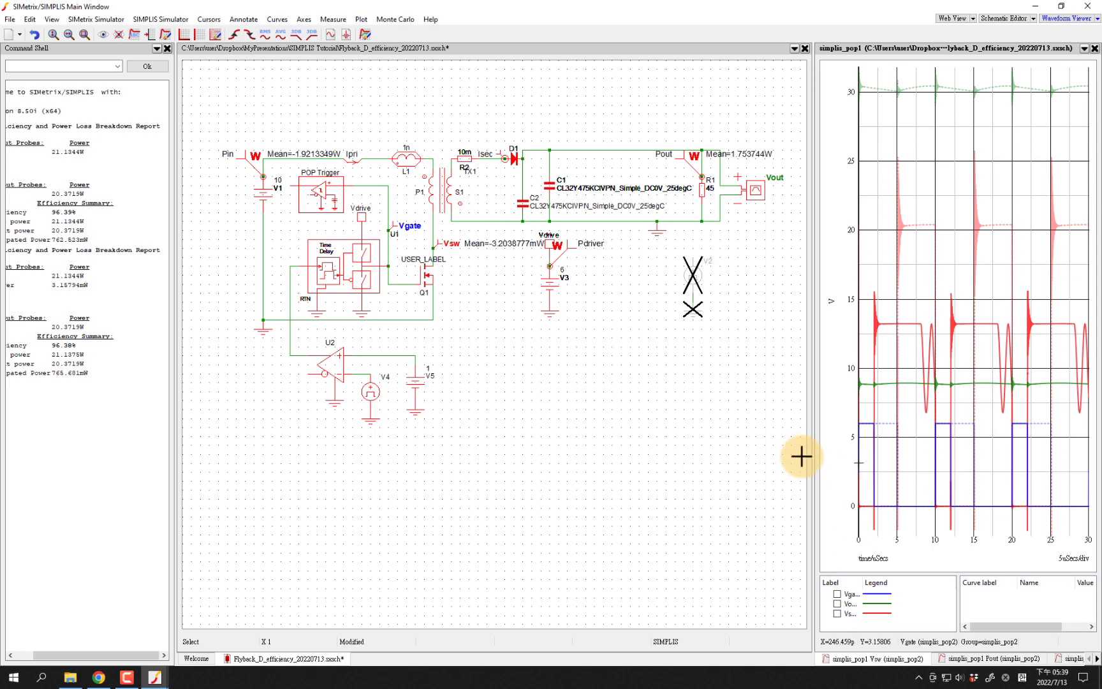
{"action": "left_click_drag", "start_coordinate": [812, 457], "coordinate": [789, 452]}
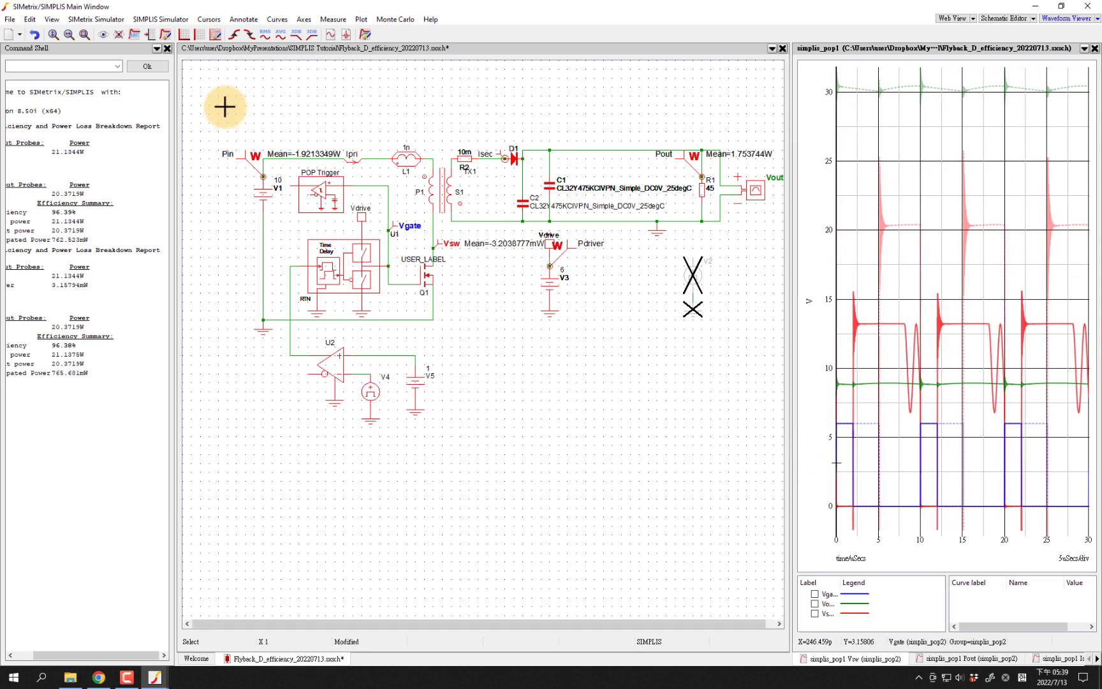
Step: Recalculate the efficiency for the reduced V5 setting, moving the report clear of the output circuit to read it before closing it
{"action": "left_click", "coordinate": [294, 81]}
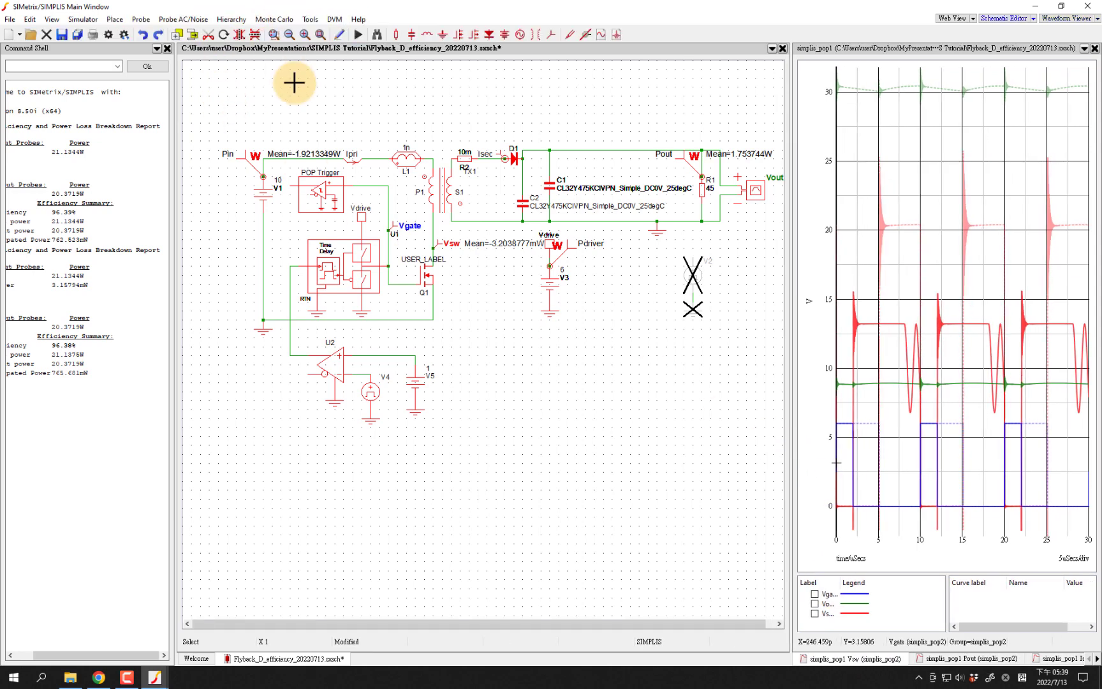
{"action": "left_click", "coordinate": [309, 21]}
{"action": "mouse_move", "coordinate": [314, 35]}
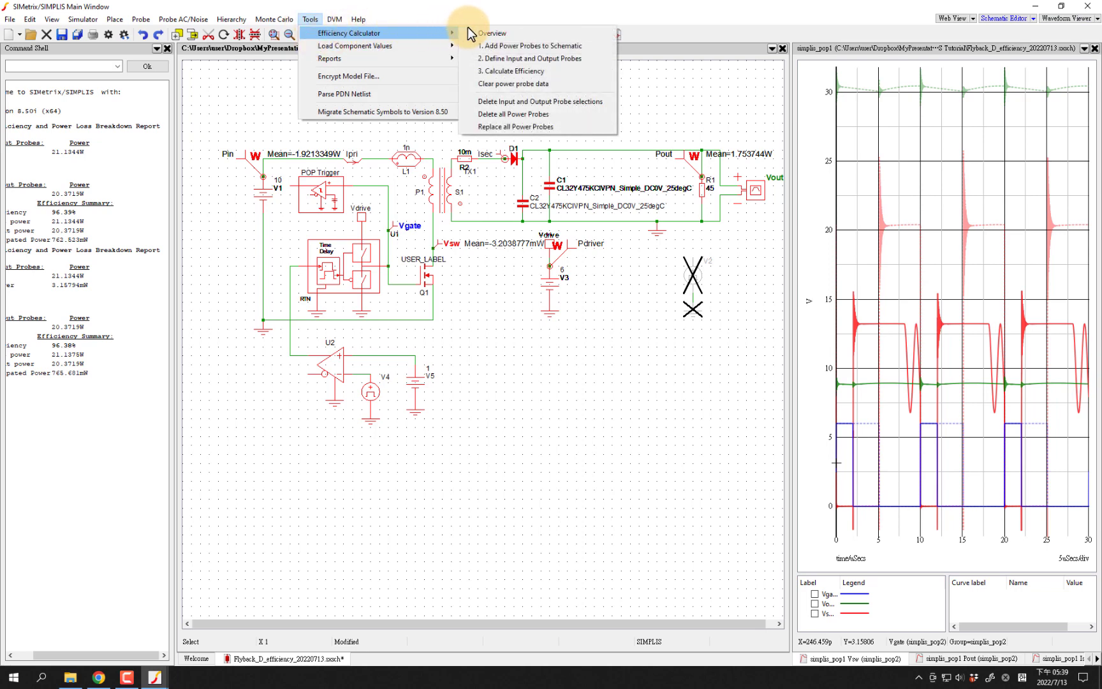
{"action": "left_click", "coordinate": [533, 68]}
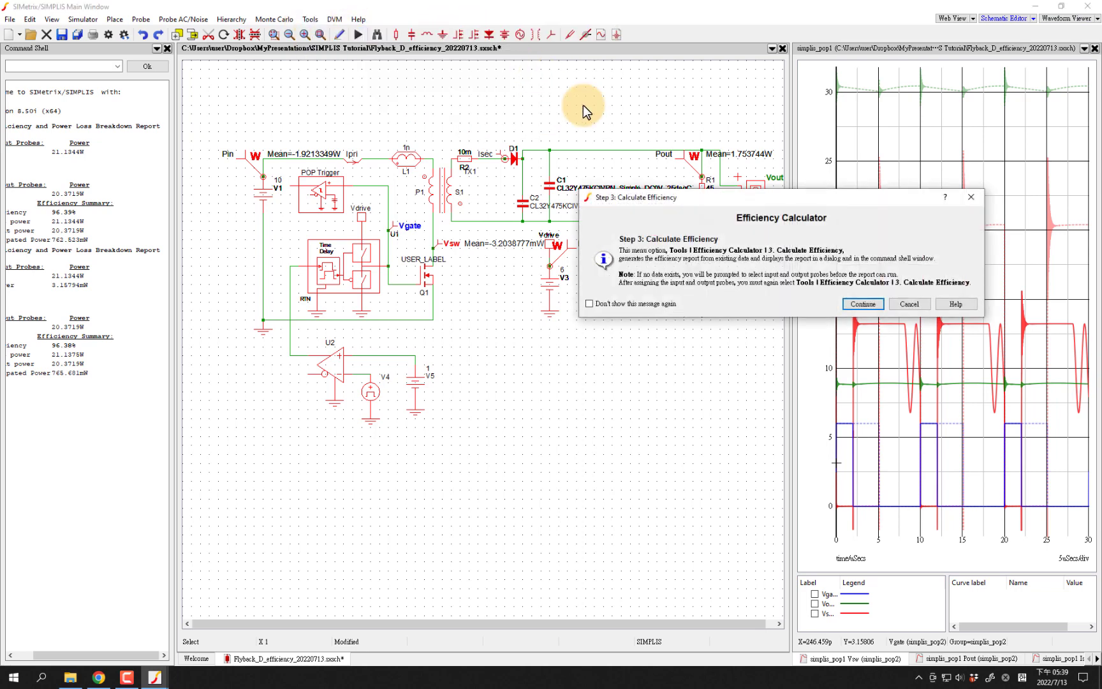
{"action": "left_click", "coordinate": [862, 301]}
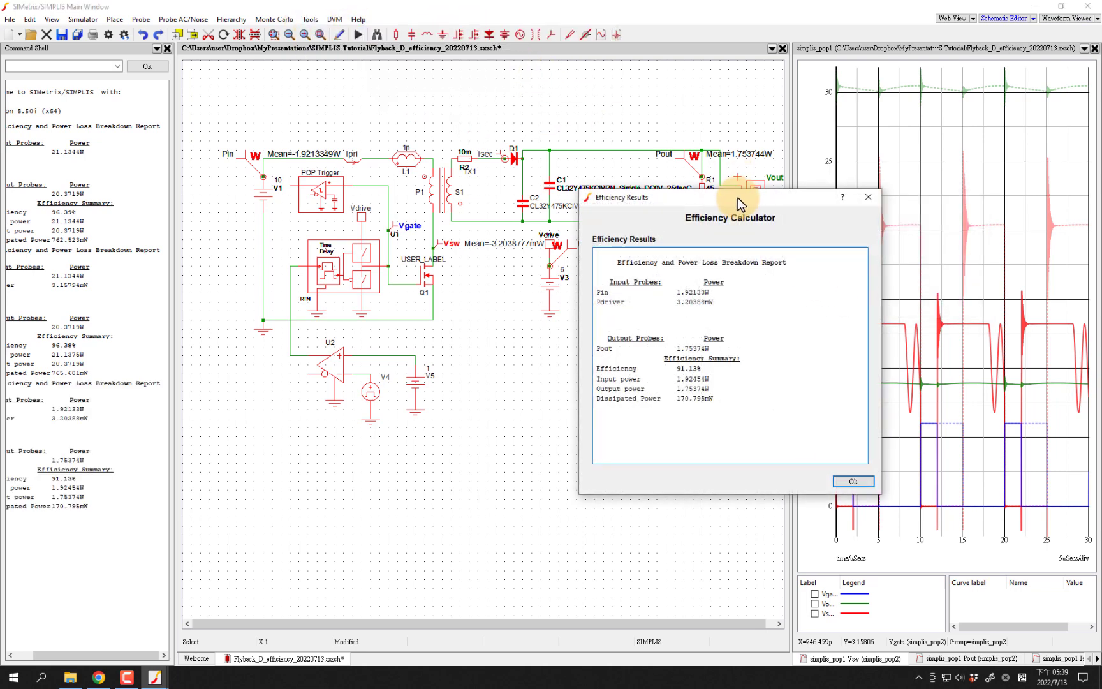
{"action": "left_click_drag", "start_coordinate": [737, 198], "coordinate": [602, 297]}
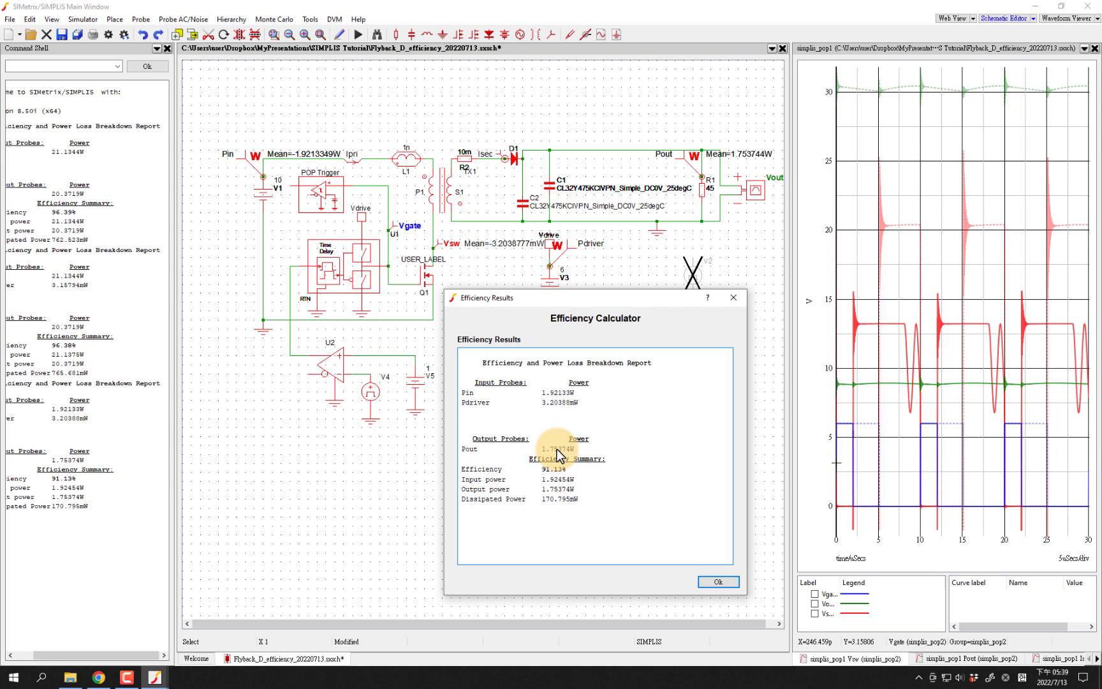
{"action": "left_click", "coordinate": [718, 582]}
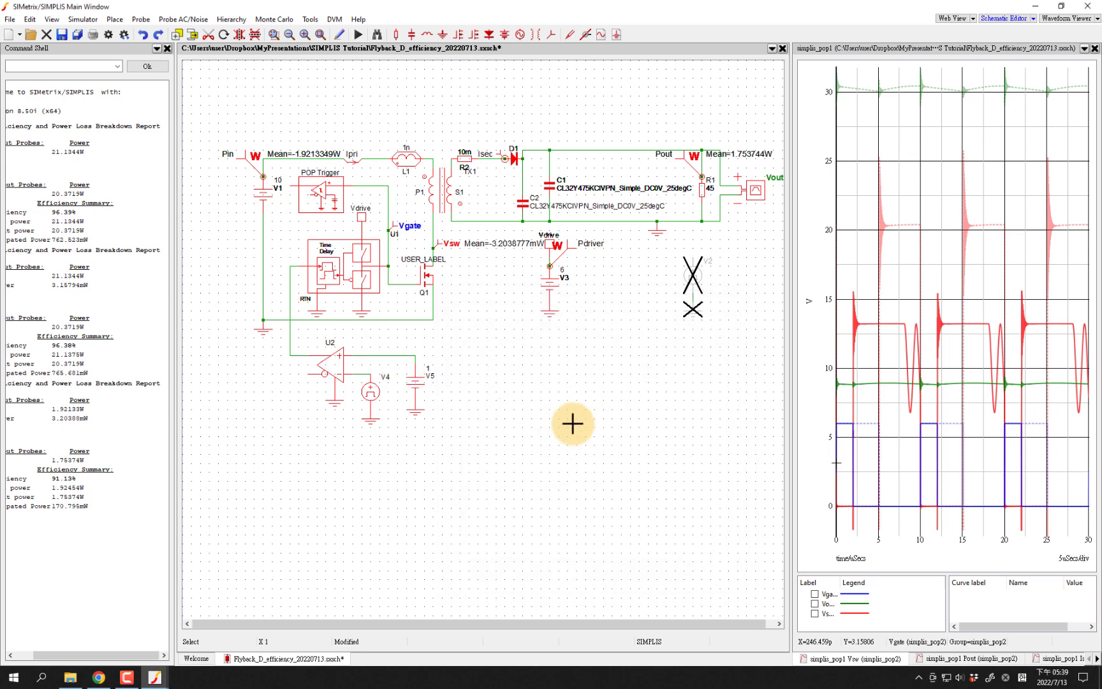